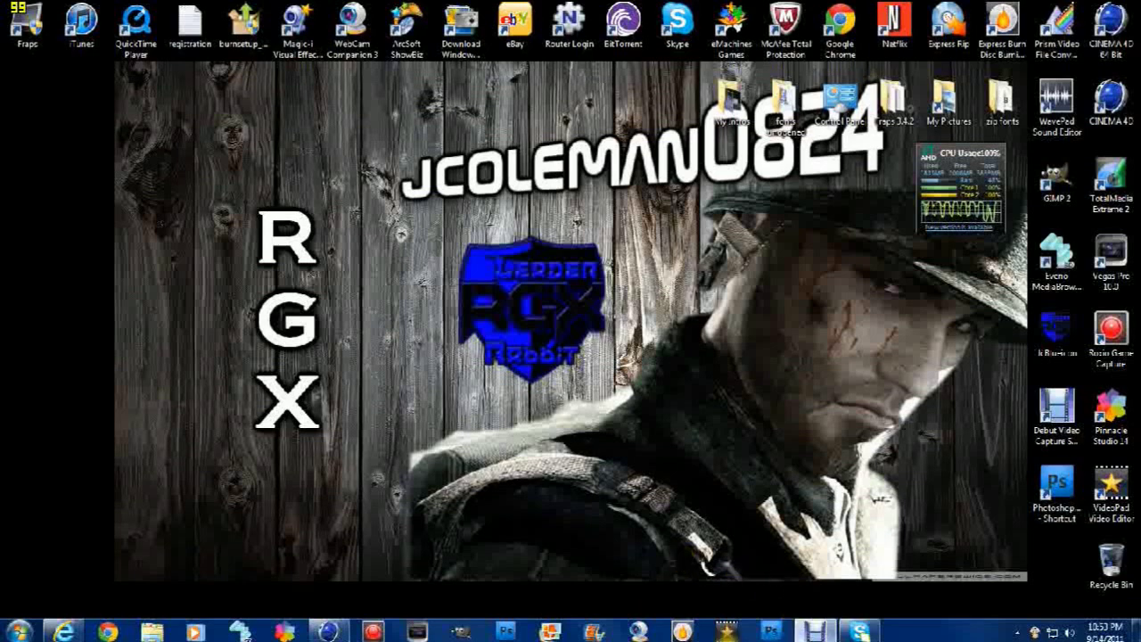
Switch to CINEMA 4D and add a MoGraph Text Object to the empty scene.
mouse_move(328, 632)
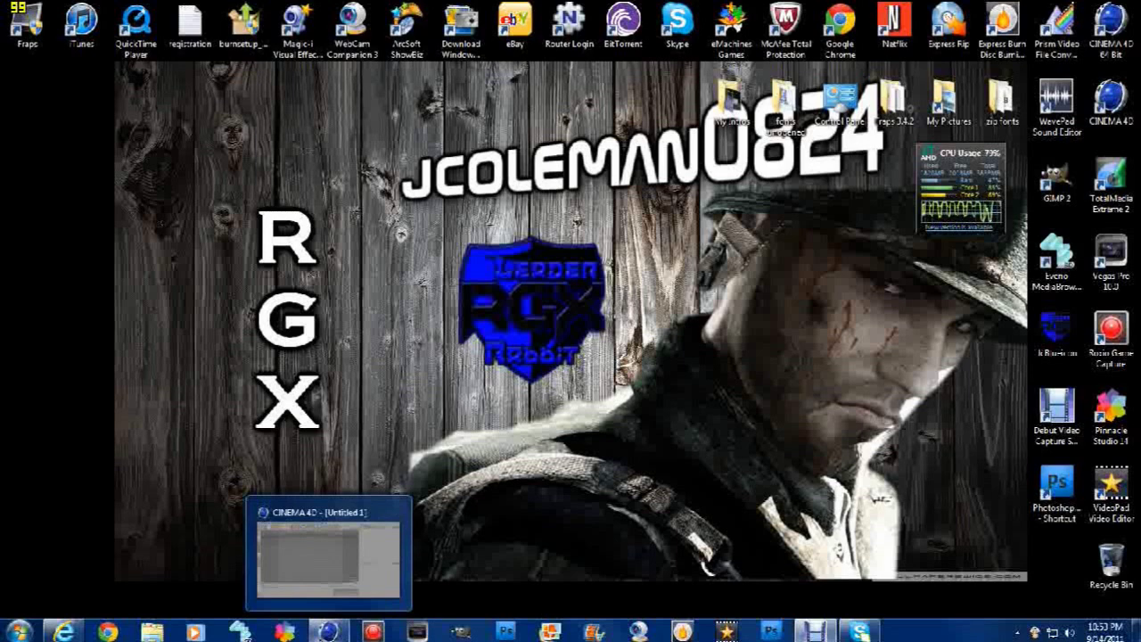
click(312, 567)
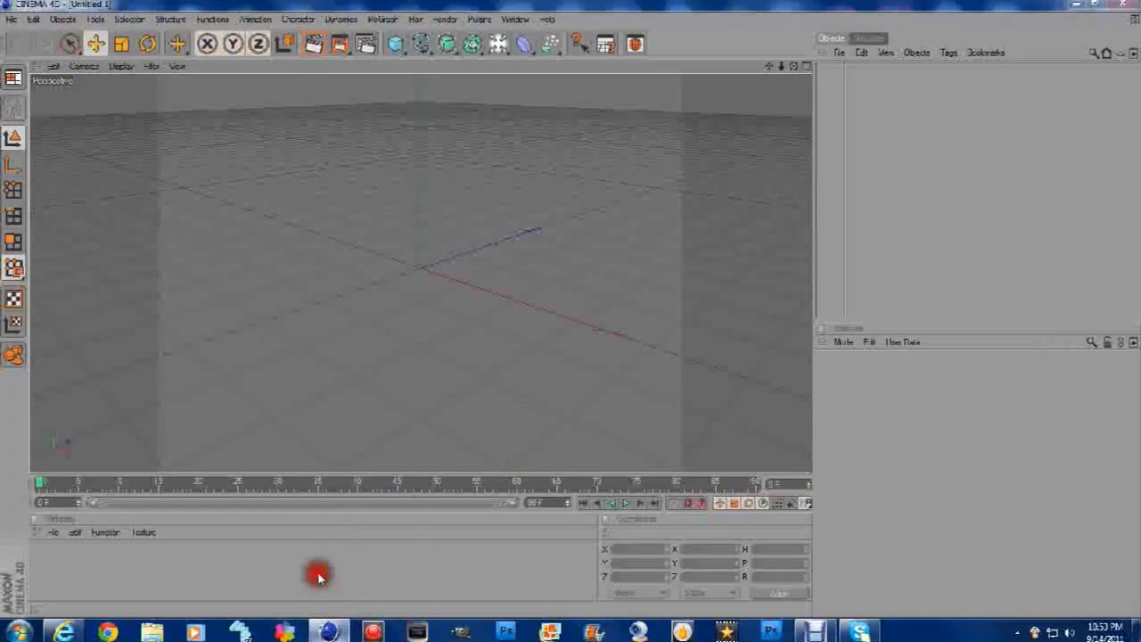
click(377, 20)
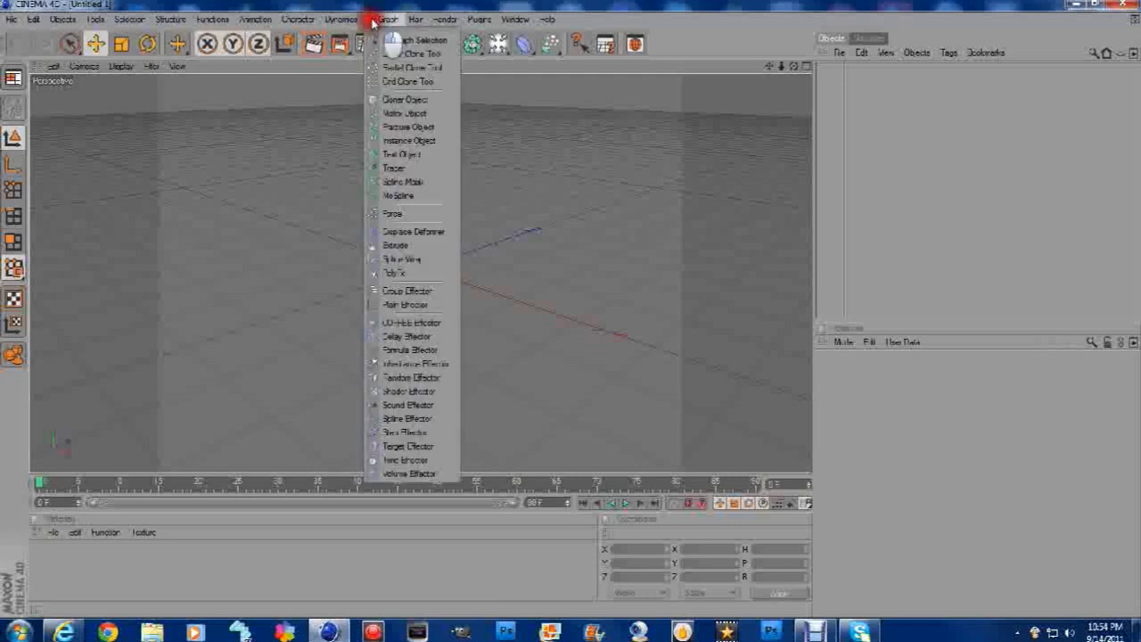
click(386, 154)
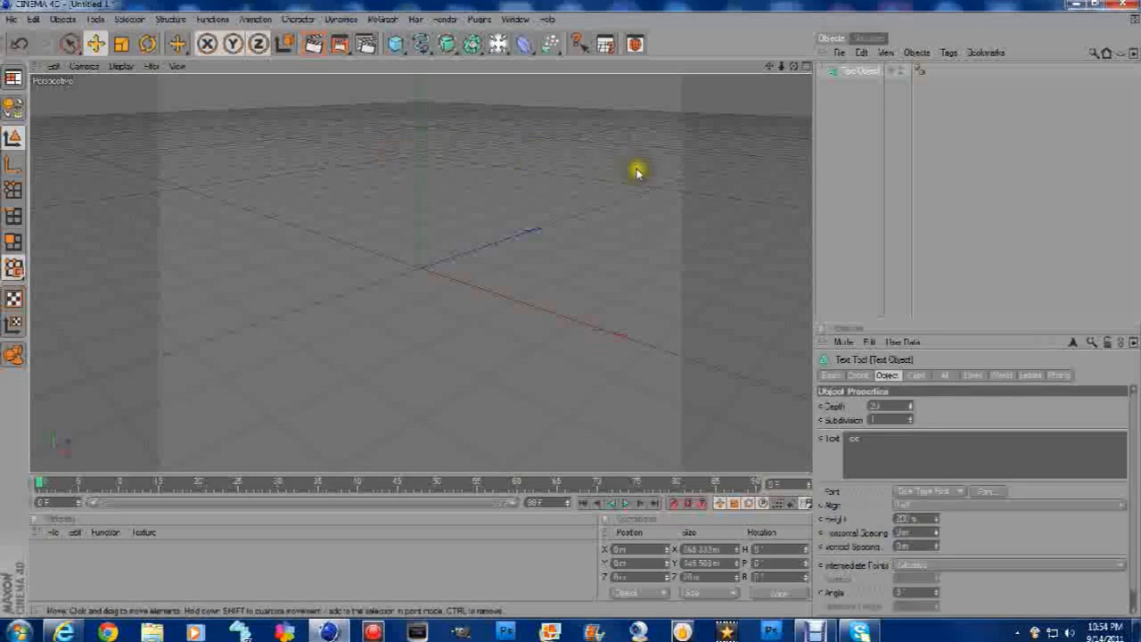
Add a second MoGraph Text Object and set its alignment to Middle.
click(384, 20)
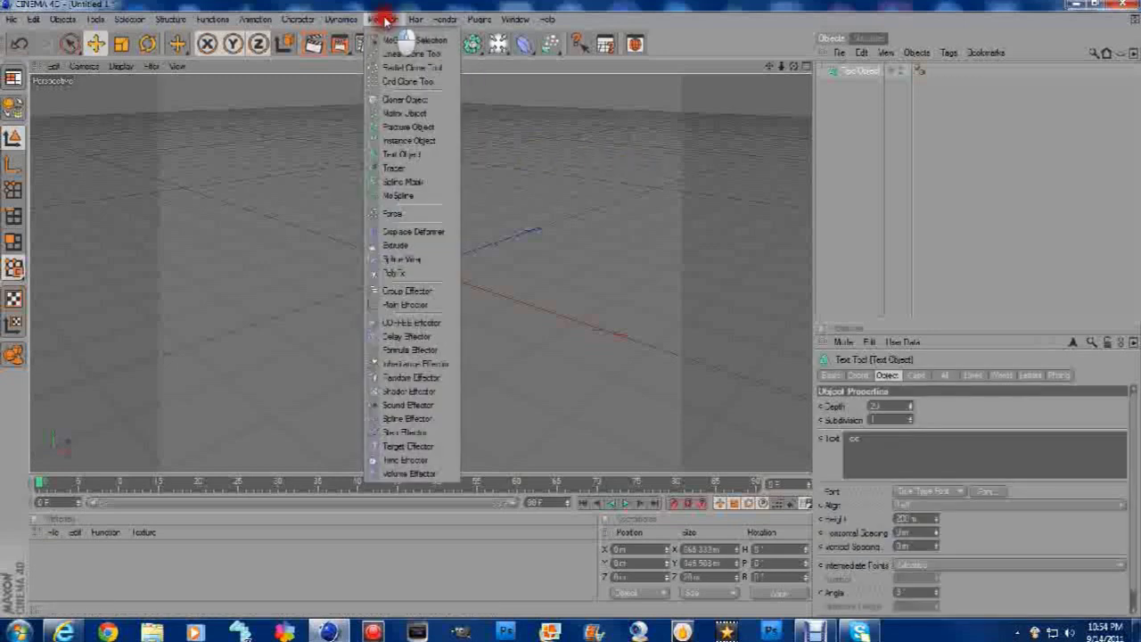
click(410, 154)
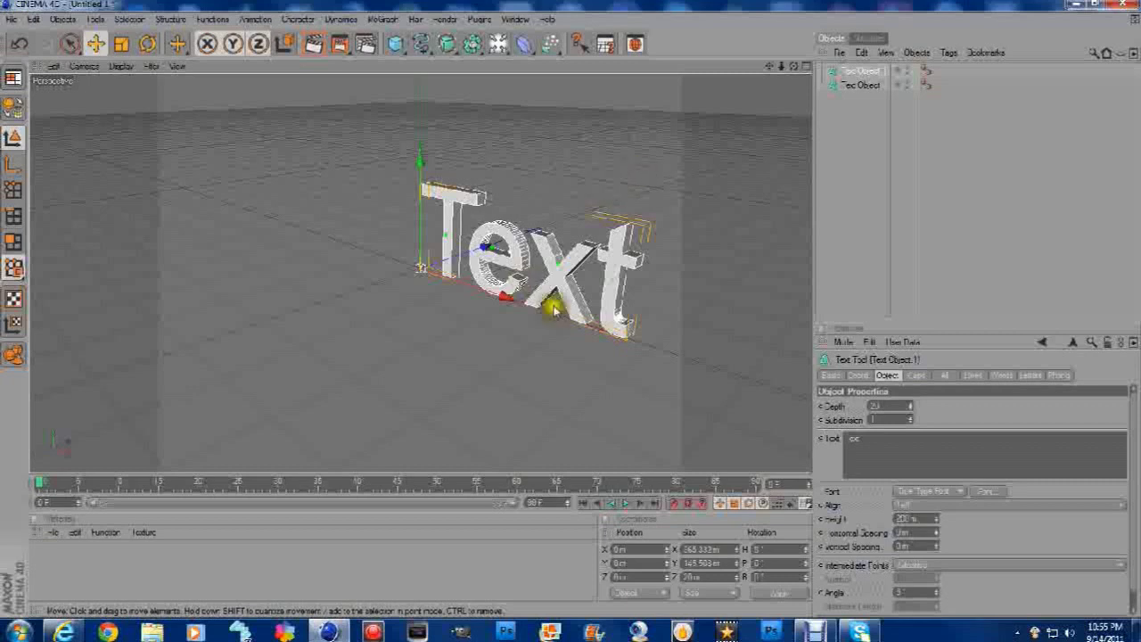
click(964, 505)
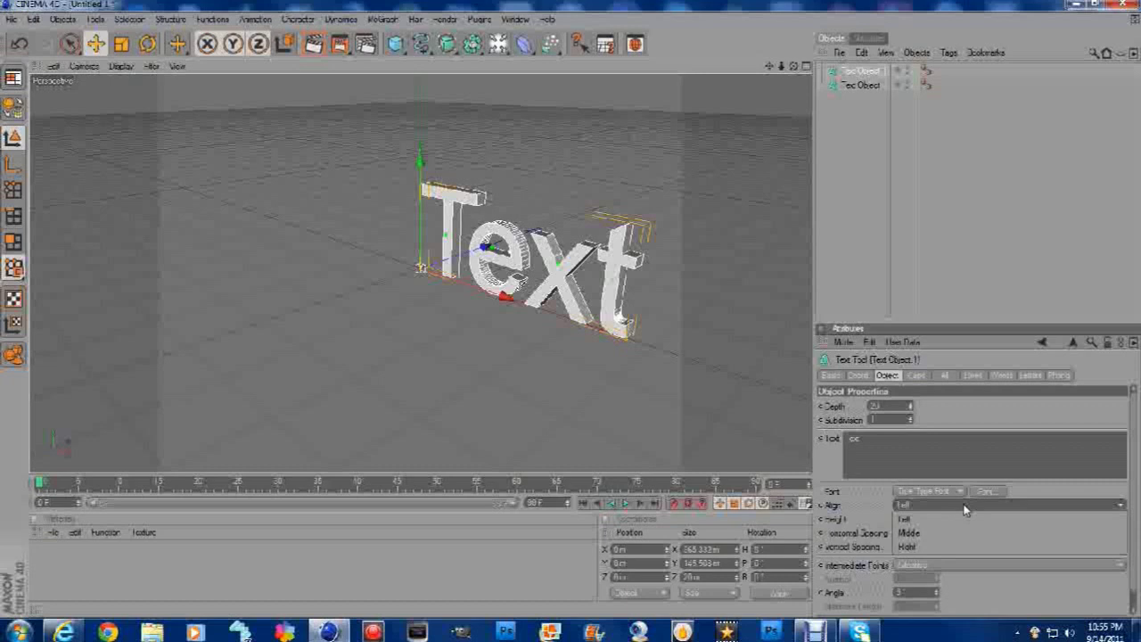
click(910, 532)
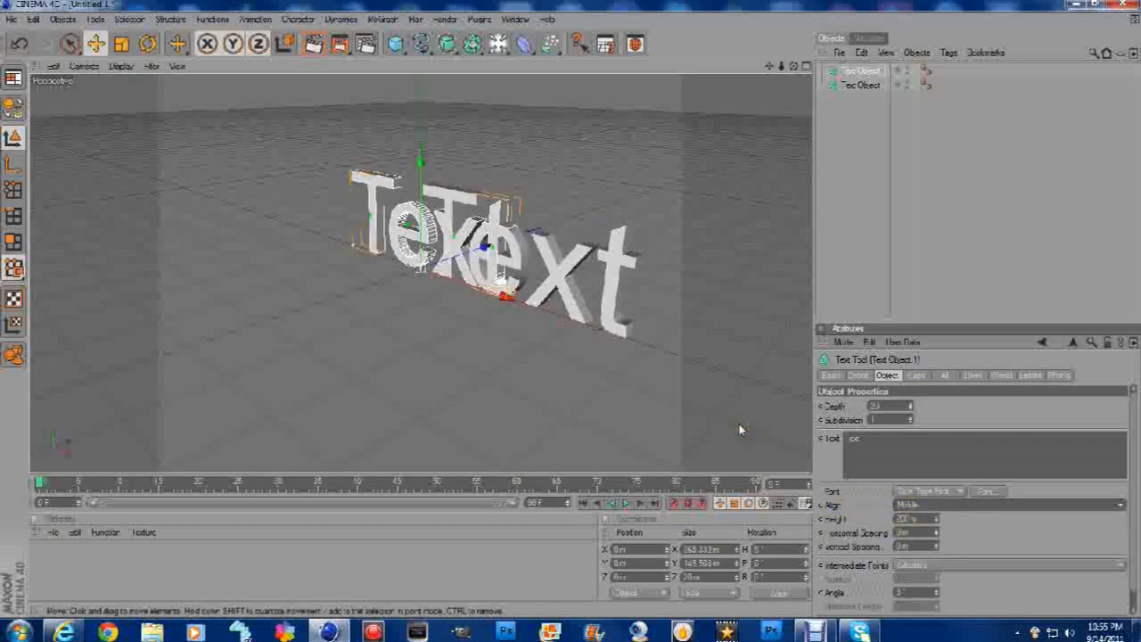
Delete the first, left-aligned text object from the scene.
click(861, 88)
key(Delete)
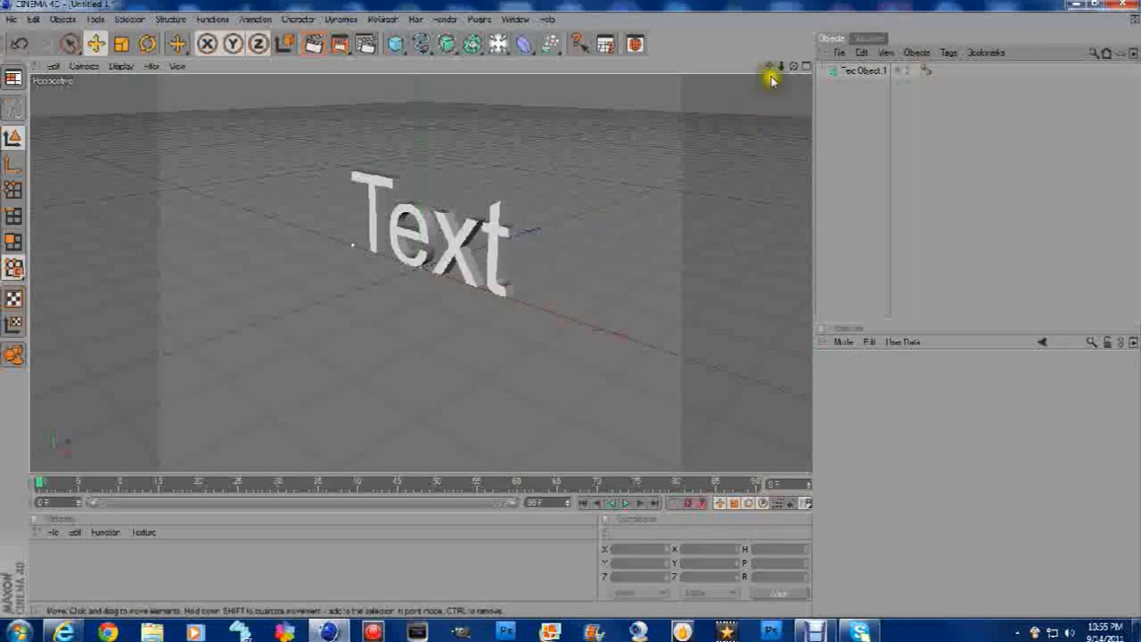
Increase the extrusion depth of the middle-aligned text object to about 160 m.
click(843, 70)
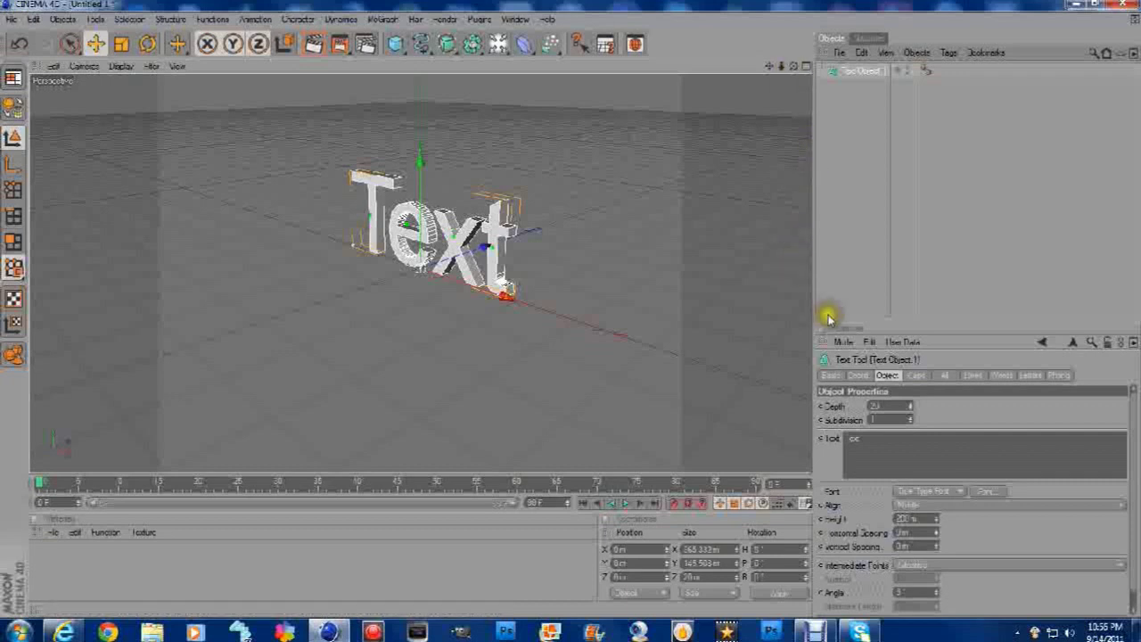
click(794, 68)
drag(795, 68, 571, 309)
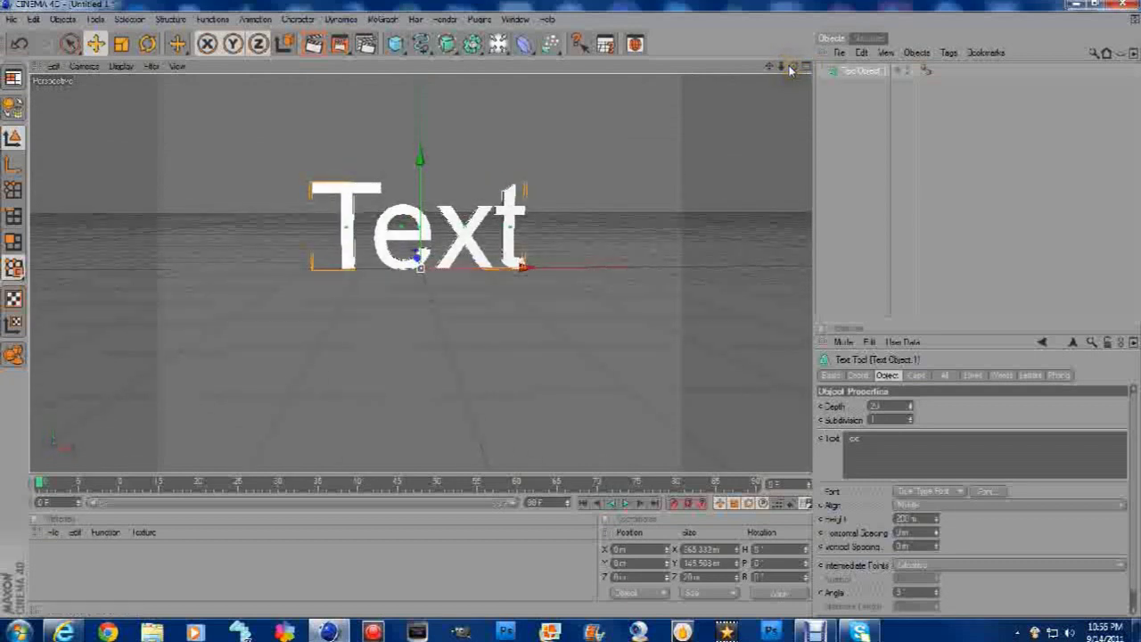
drag(793, 66, 570, 309)
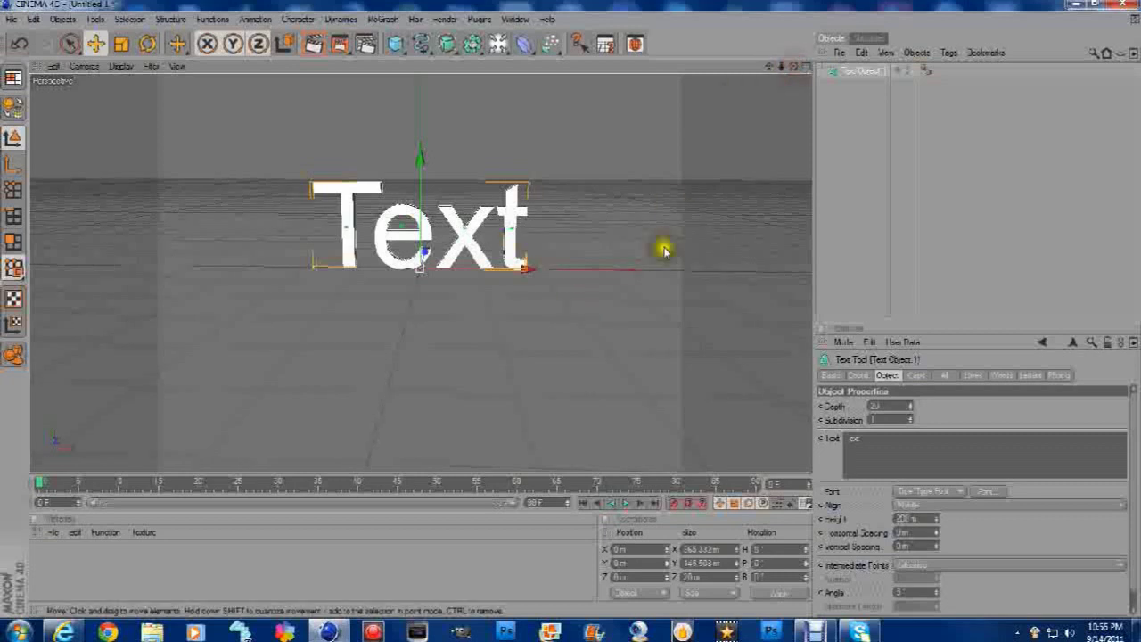
click(891, 407)
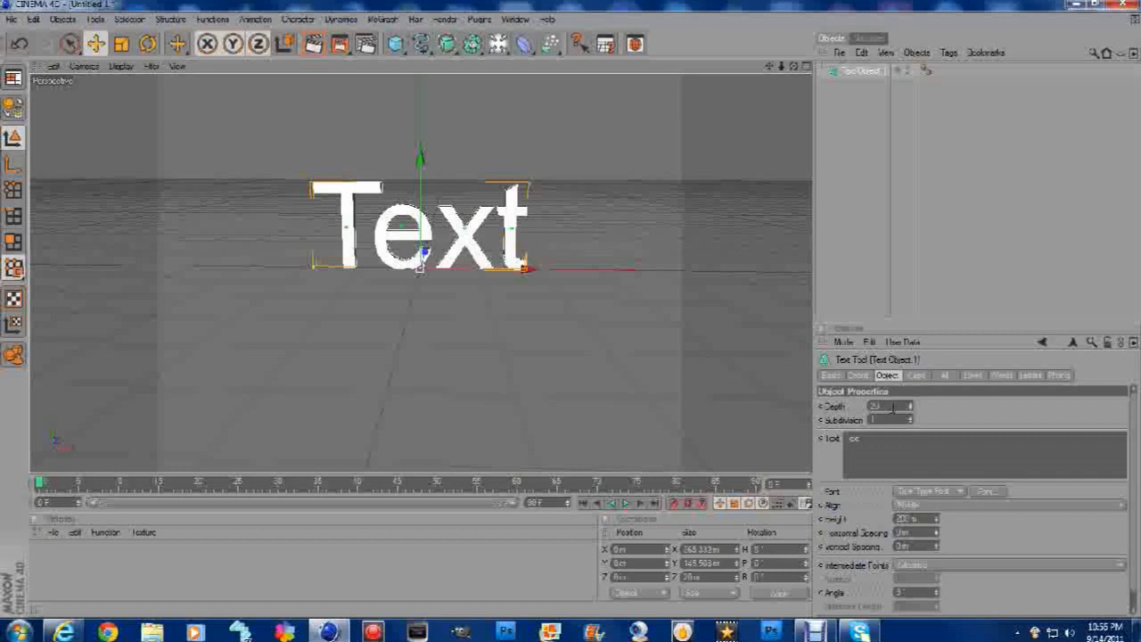
alt+drag(571, 308, 570, 309)
click(793, 66)
drag(796, 69, 815, 83)
alt+drag(571, 308, 571, 308)
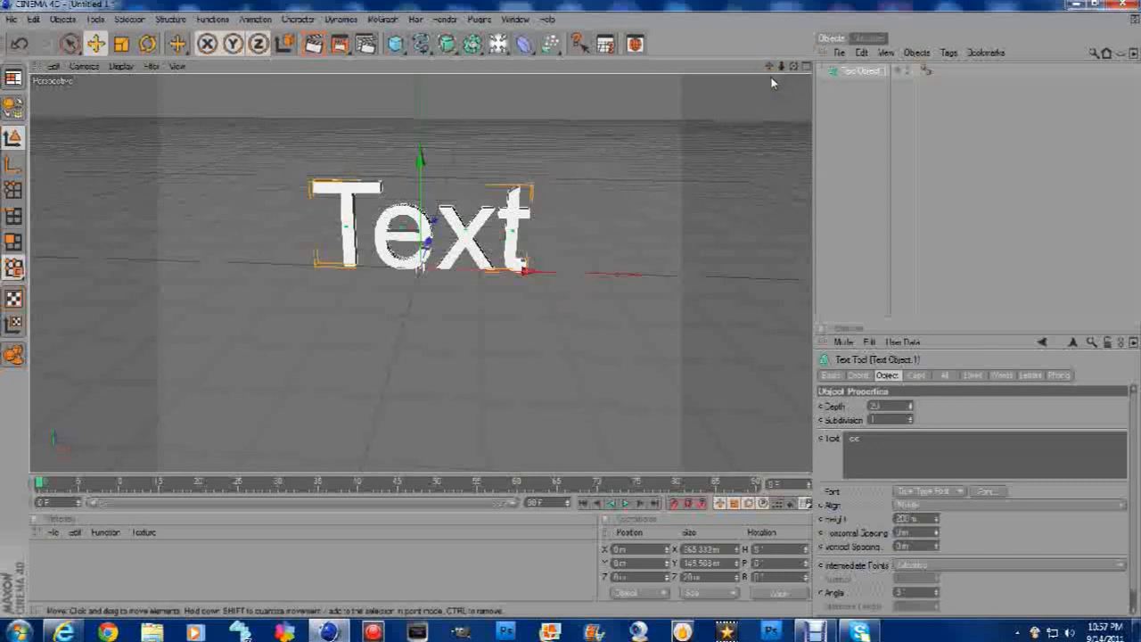
drag(793, 66, 571, 308)
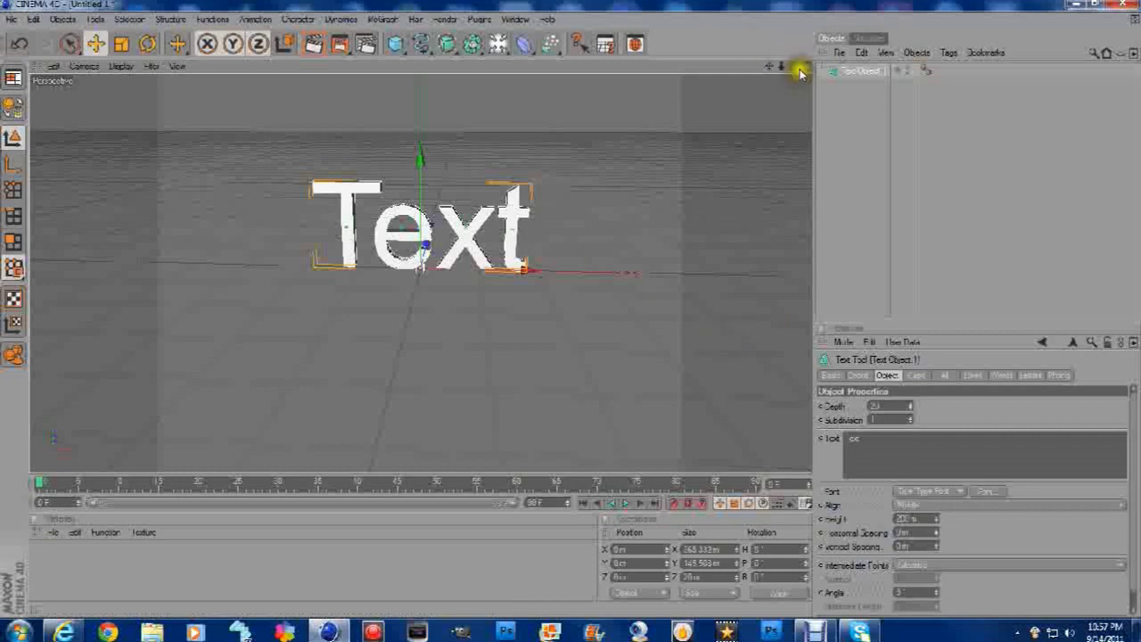
alt+drag(571, 309, 571, 309)
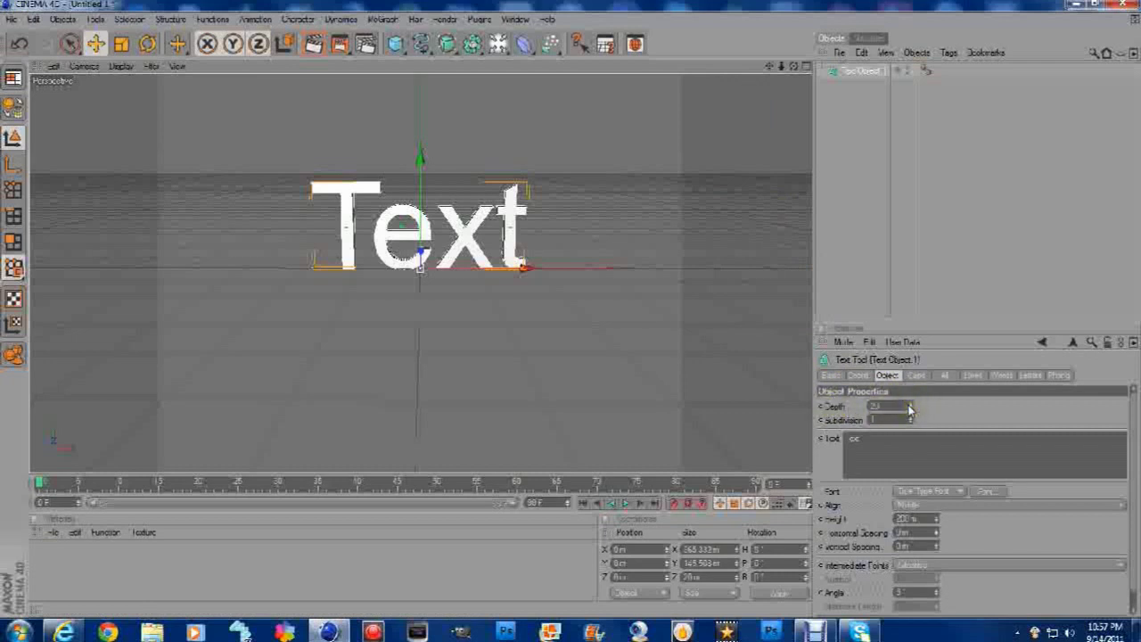
drag(909, 408, 902, 403)
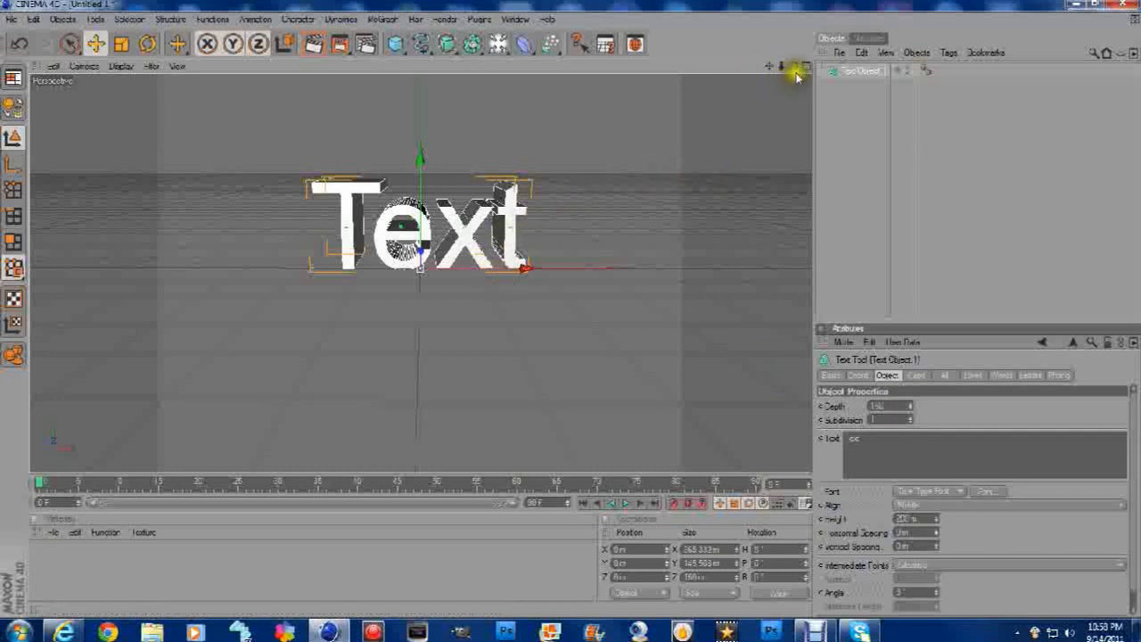
click(570, 307)
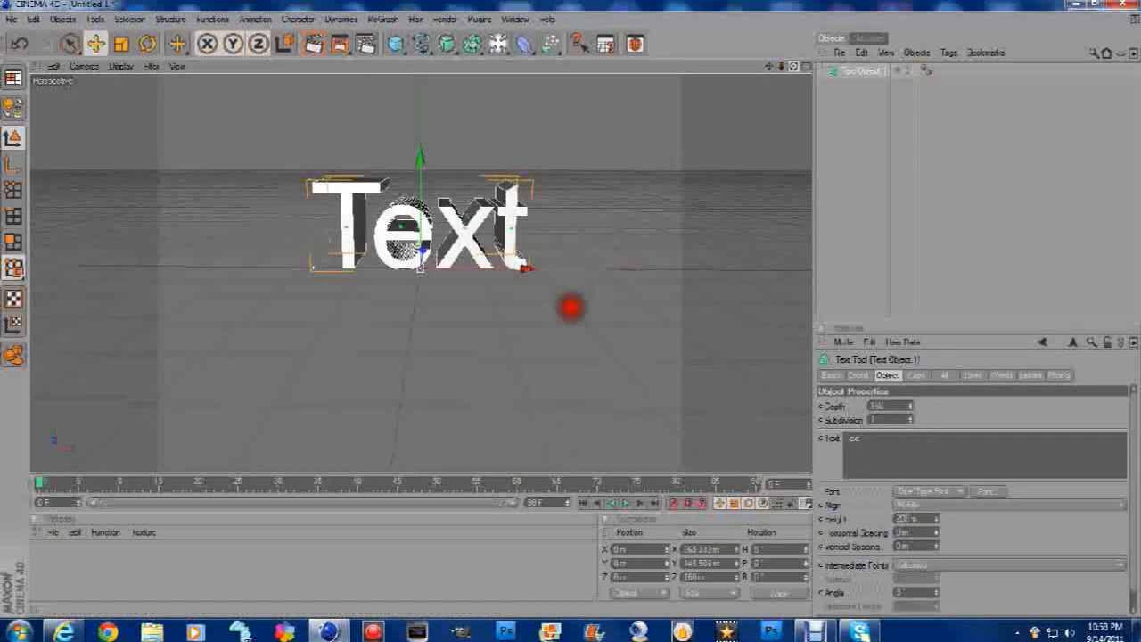
Set the start cap of the text object to Fillet Cap.
click(923, 376)
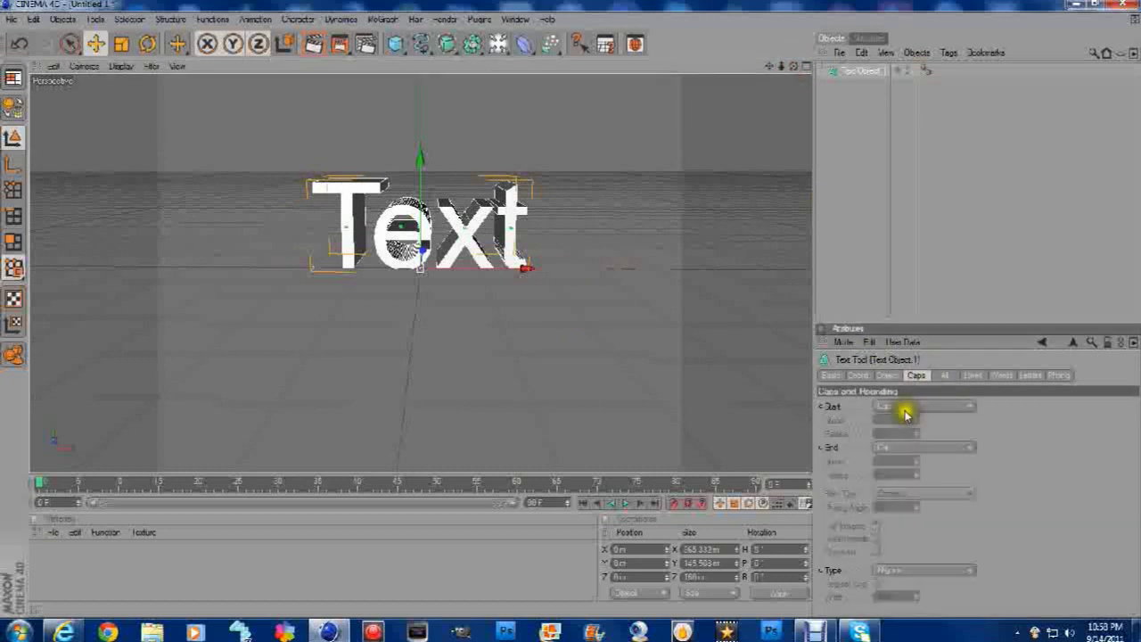
click(902, 406)
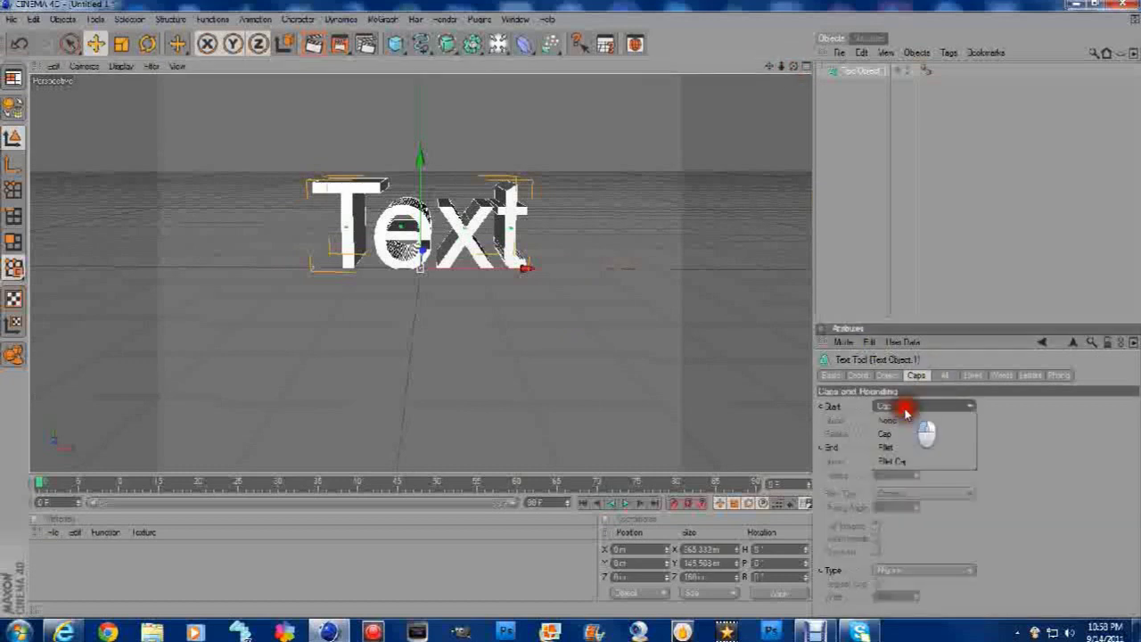
click(904, 461)
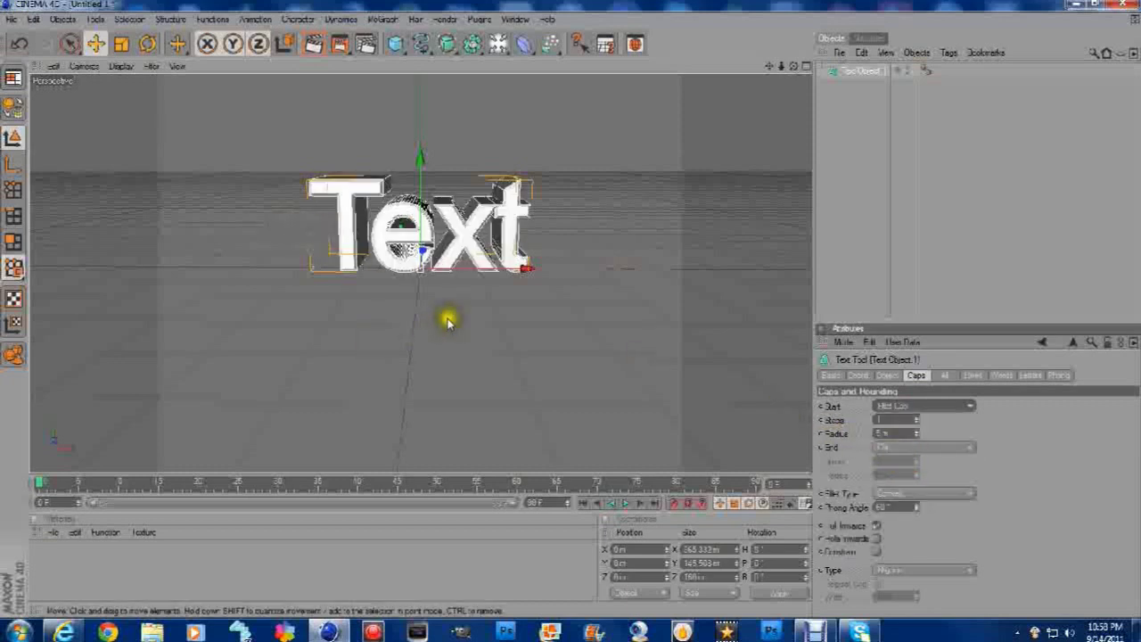
click(797, 67)
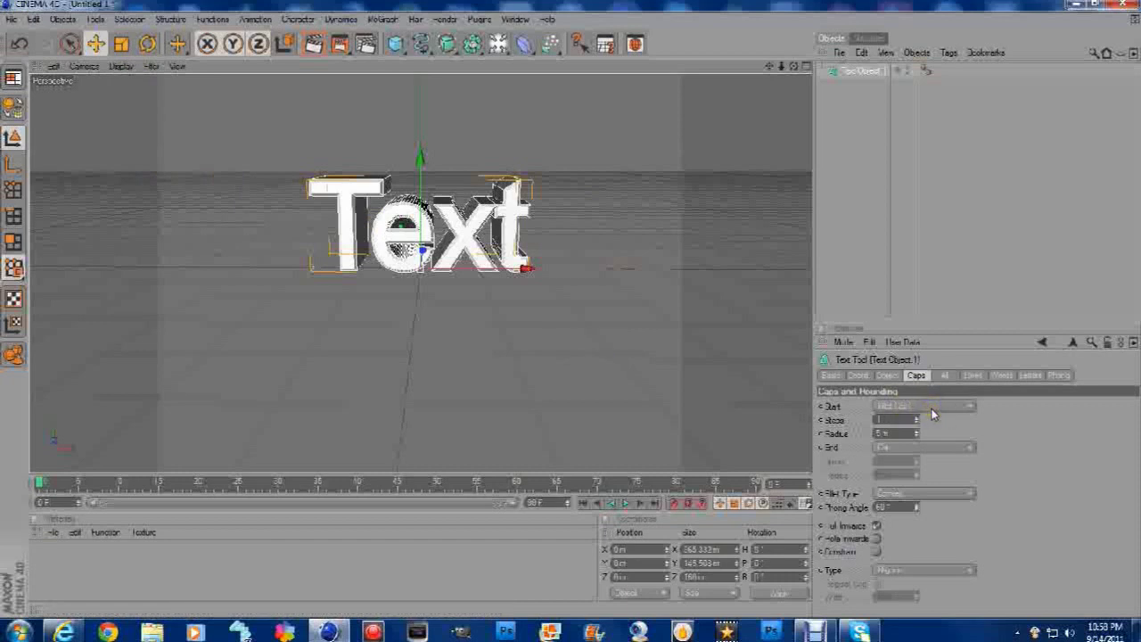
Change the text object's font to SF TransRobotics in the Extended Bold style.
click(887, 375)
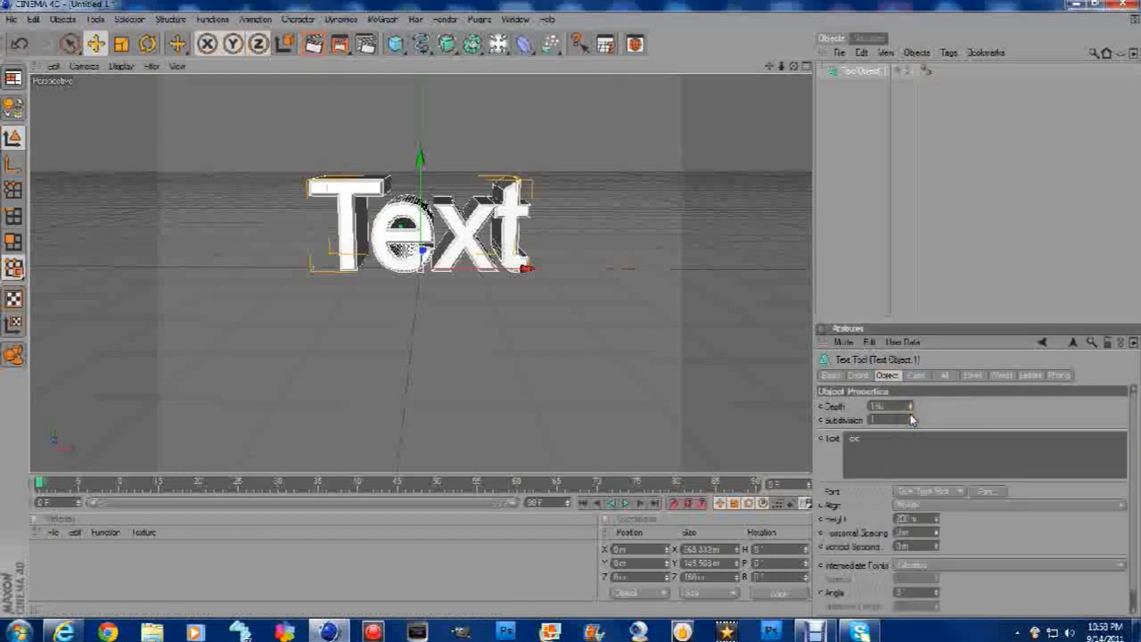
click(979, 491)
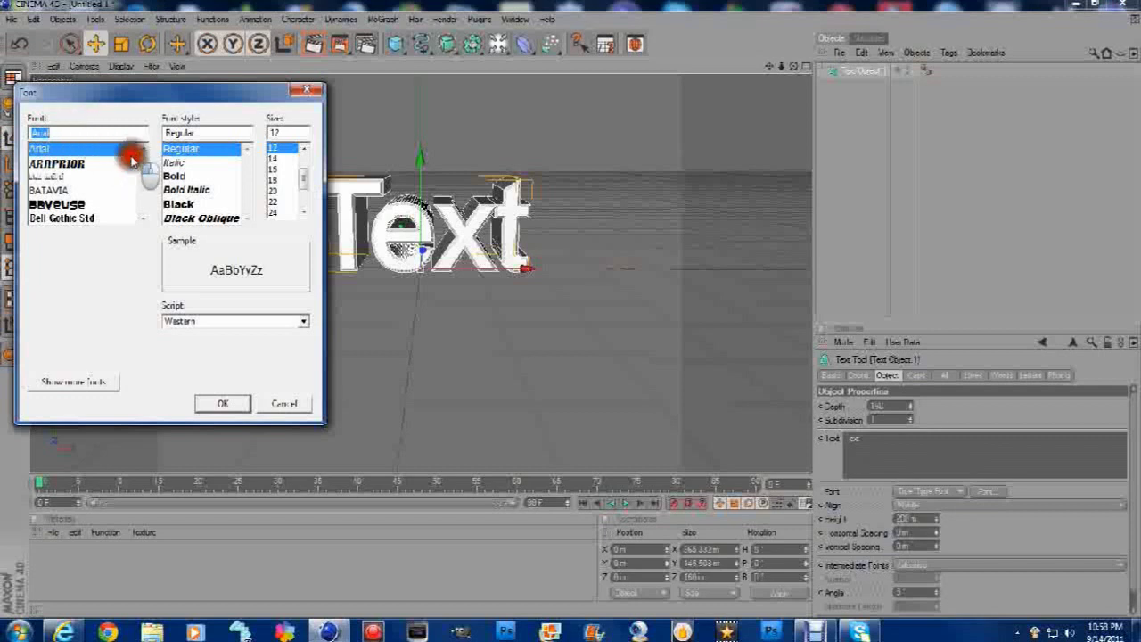
click(143, 217)
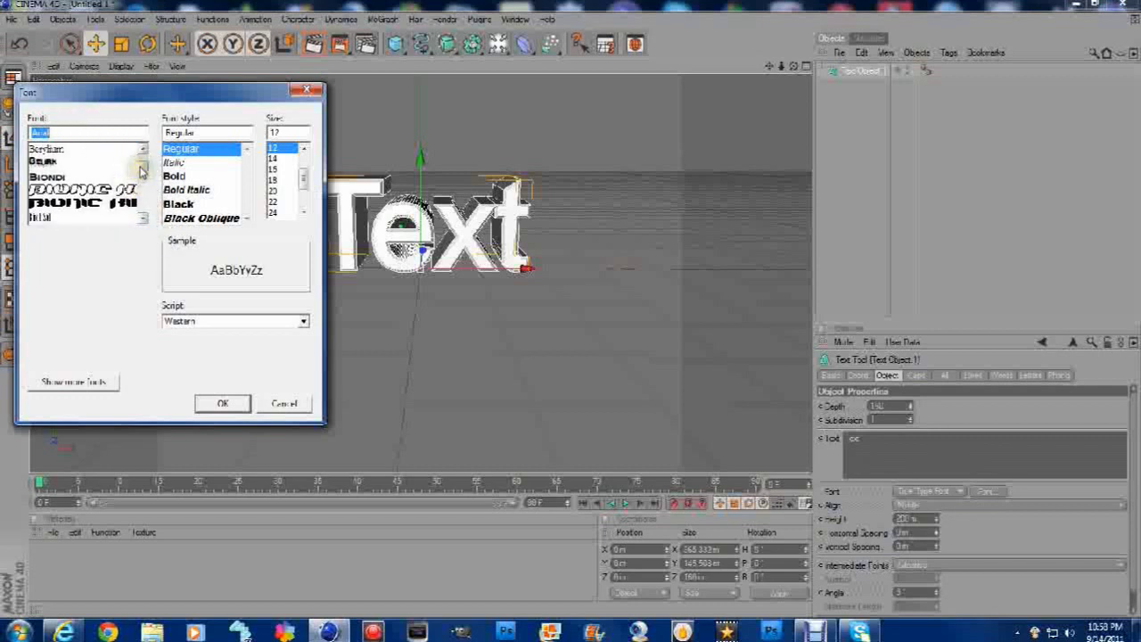
scroll(138, 182, down, 5)
drag(139, 182, 143, 203)
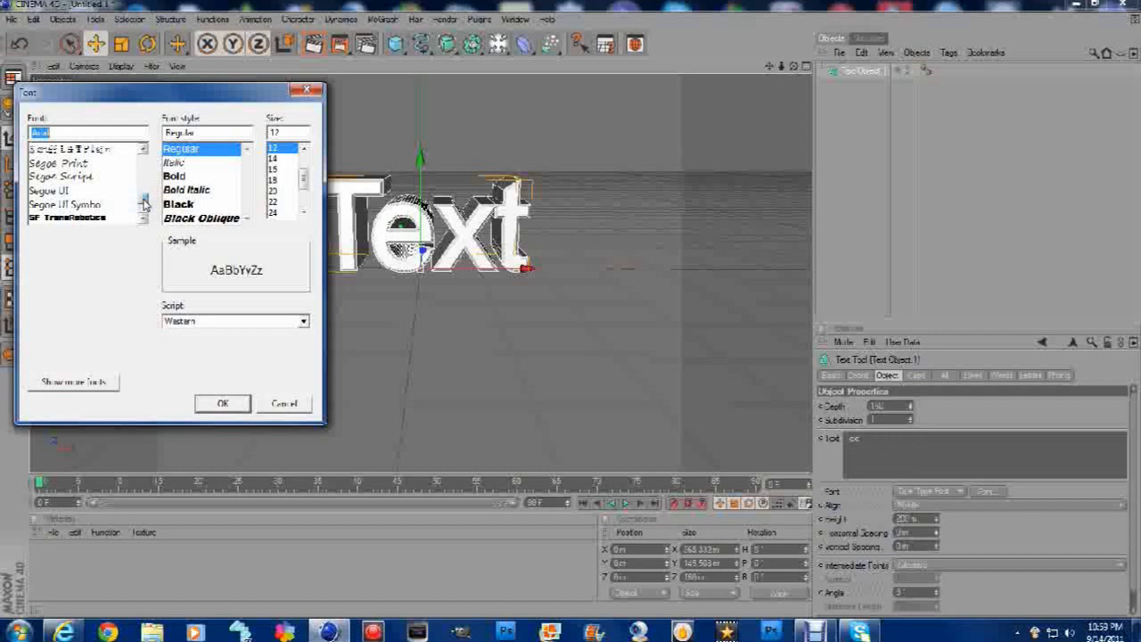
click(100, 217)
click(179, 190)
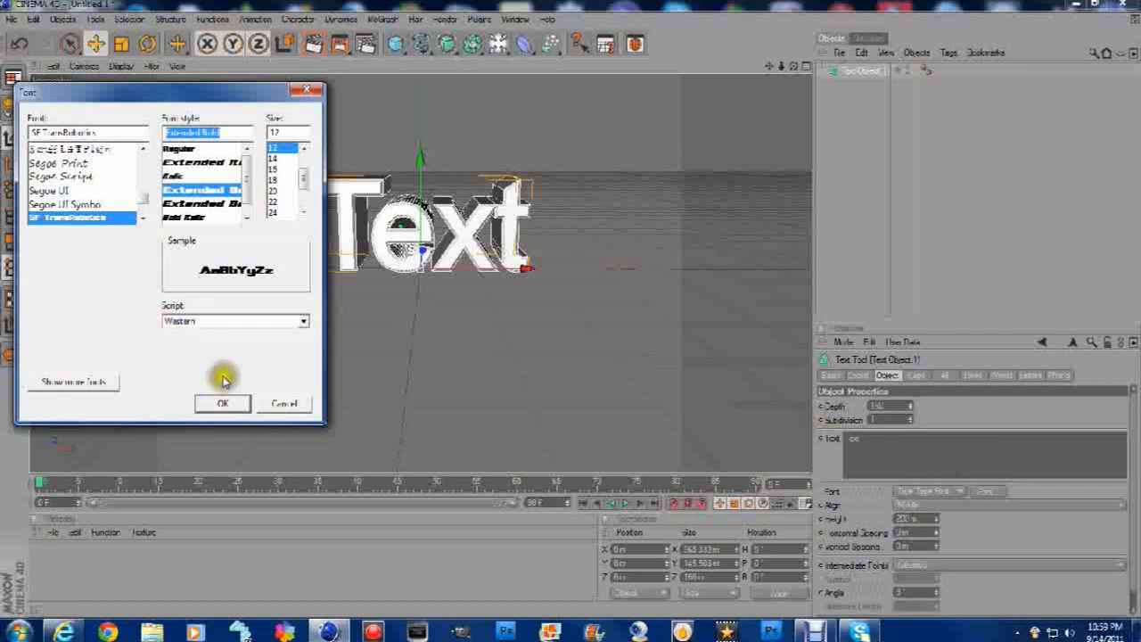
click(223, 403)
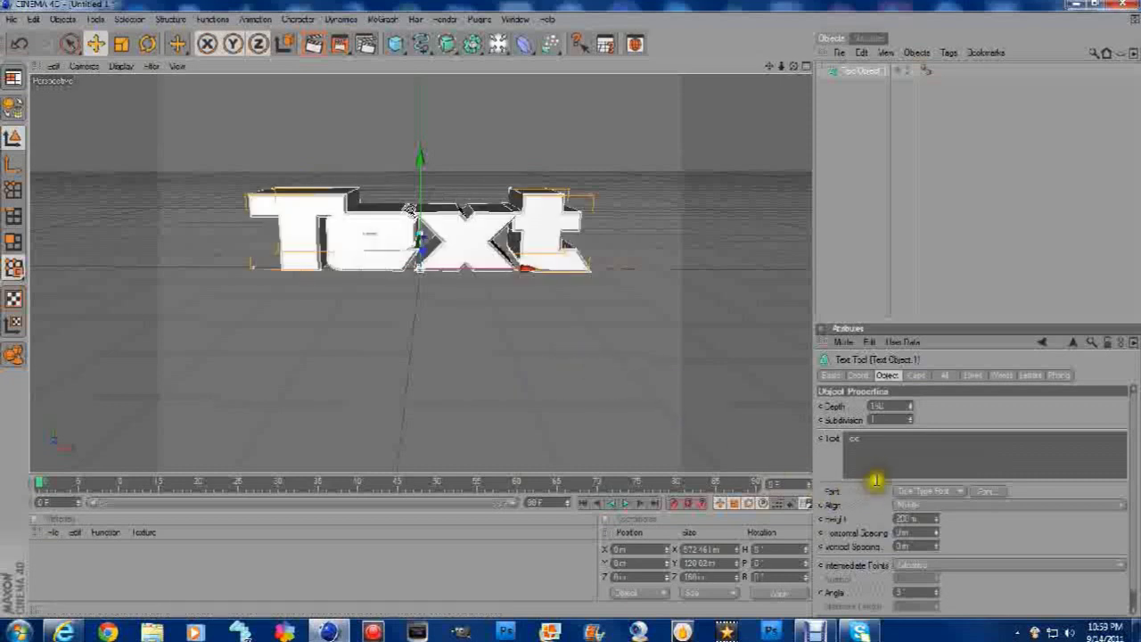
Replace the text object's default wording with "Tutorial".
click(866, 439)
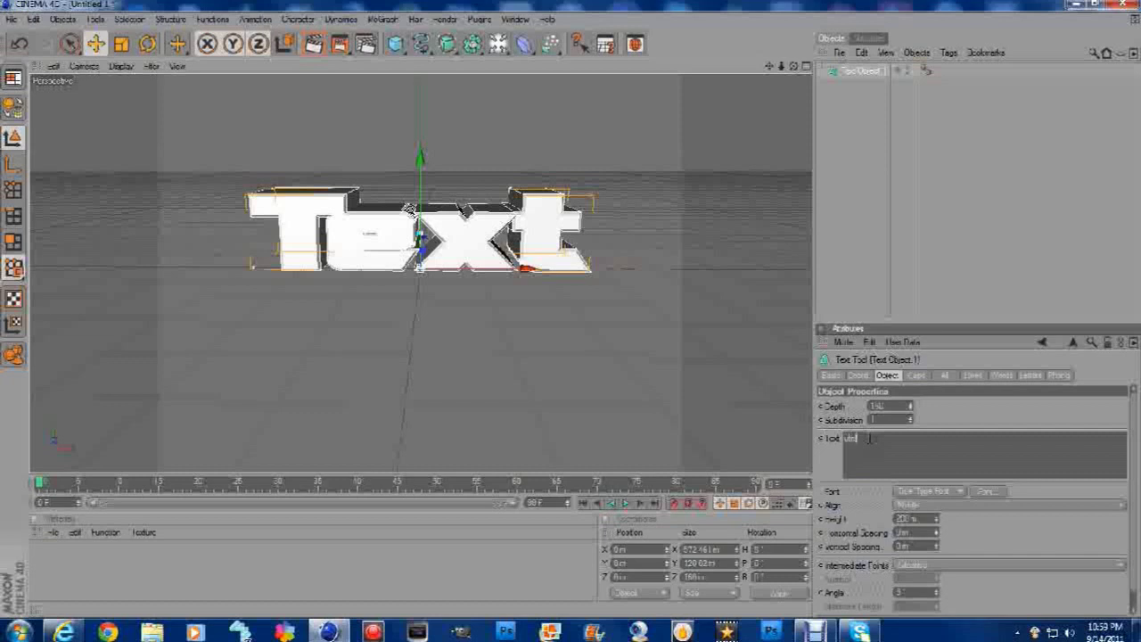
click(856, 451)
click(833, 441)
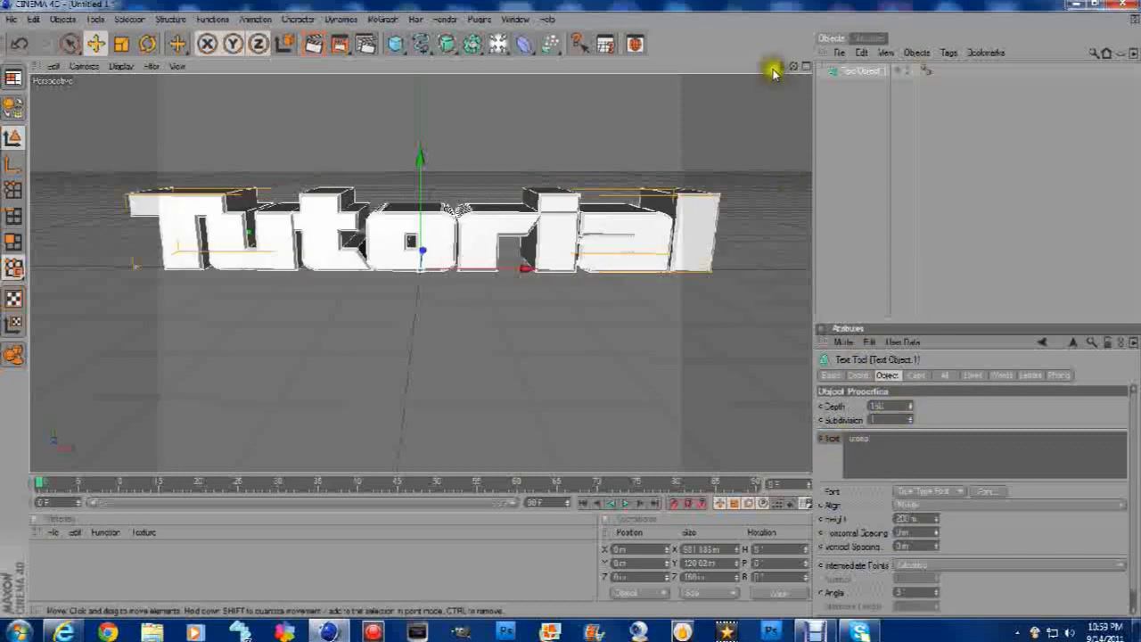
click(571, 308)
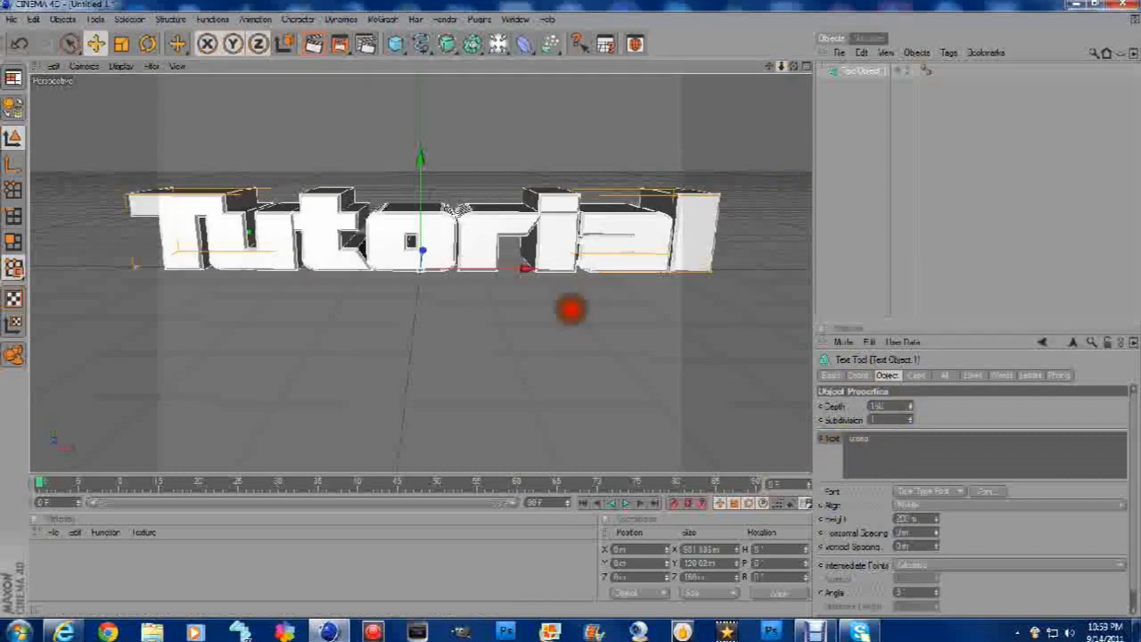
mouse_move(571, 307)
mouse_down()
mouse_move(566, 387)
mouse_move(571, 306)
mouse_up()
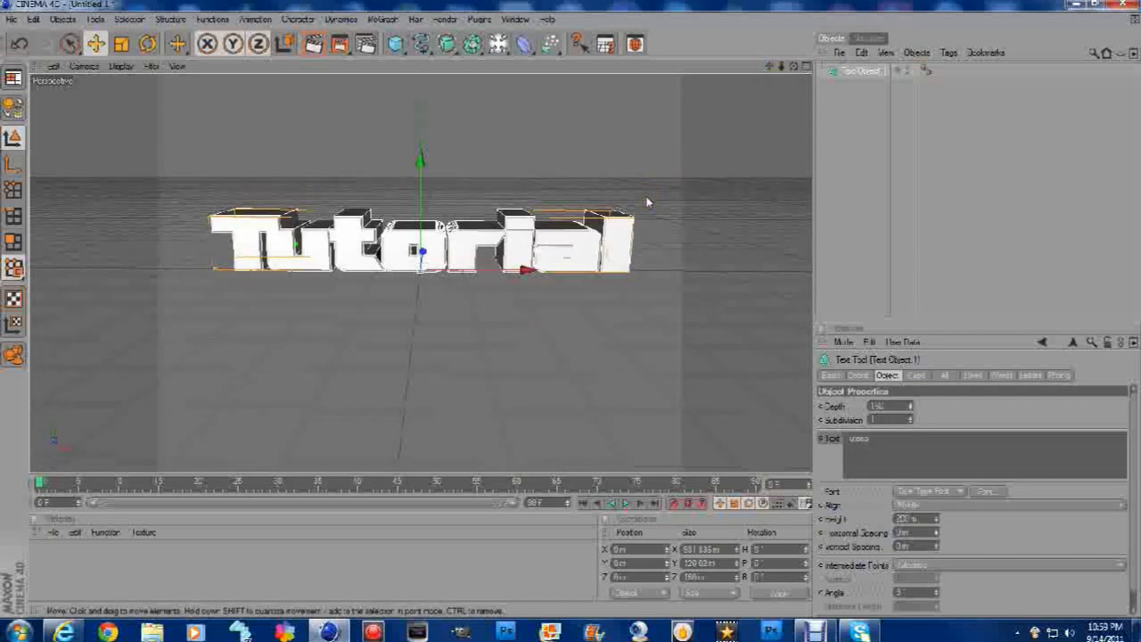
Duplicate the "Tutorial" text object within the object list.
double_click(858, 75)
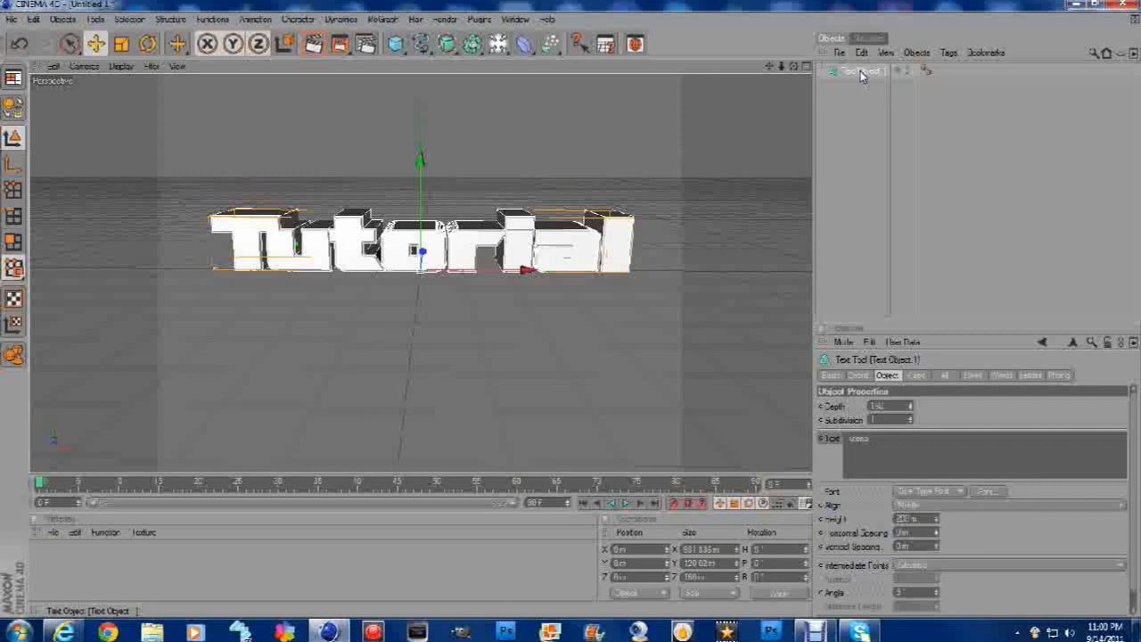
right_click(862, 75)
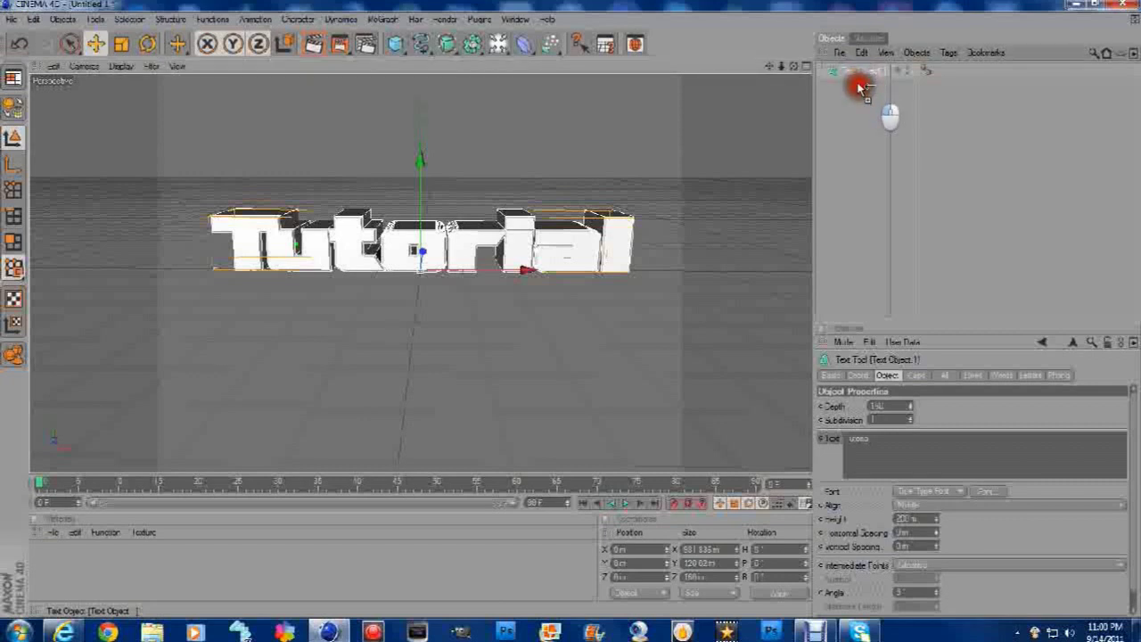
ctrl+drag(861, 75, 864, 83)
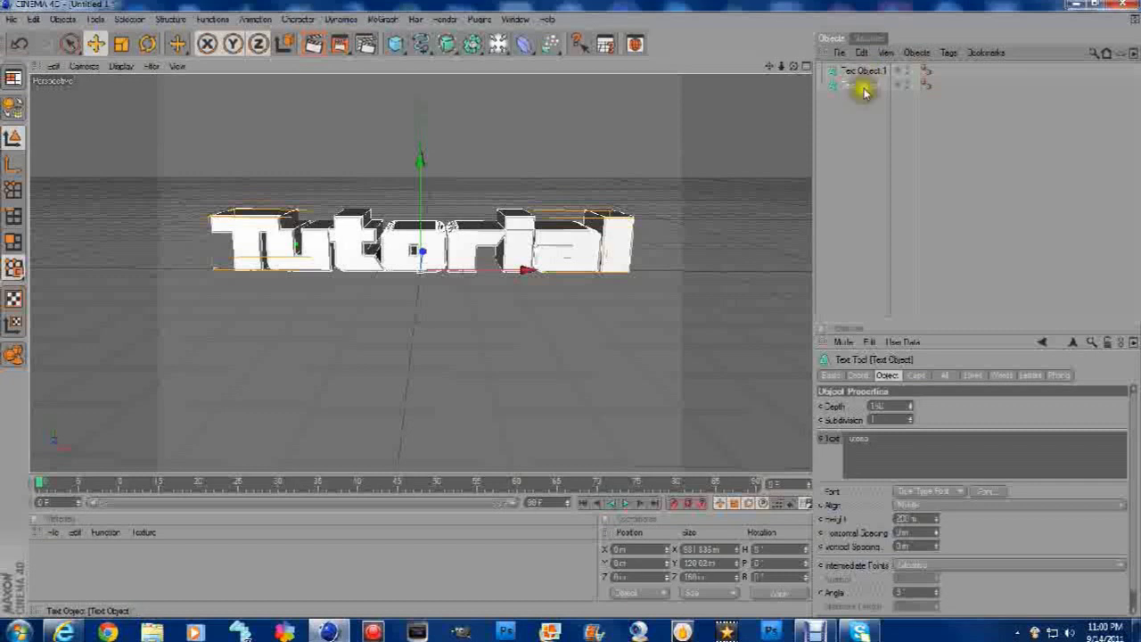
Raise the original text object, the lower entry in the object list, to about 1.65 m on the Y axis.
click(861, 76)
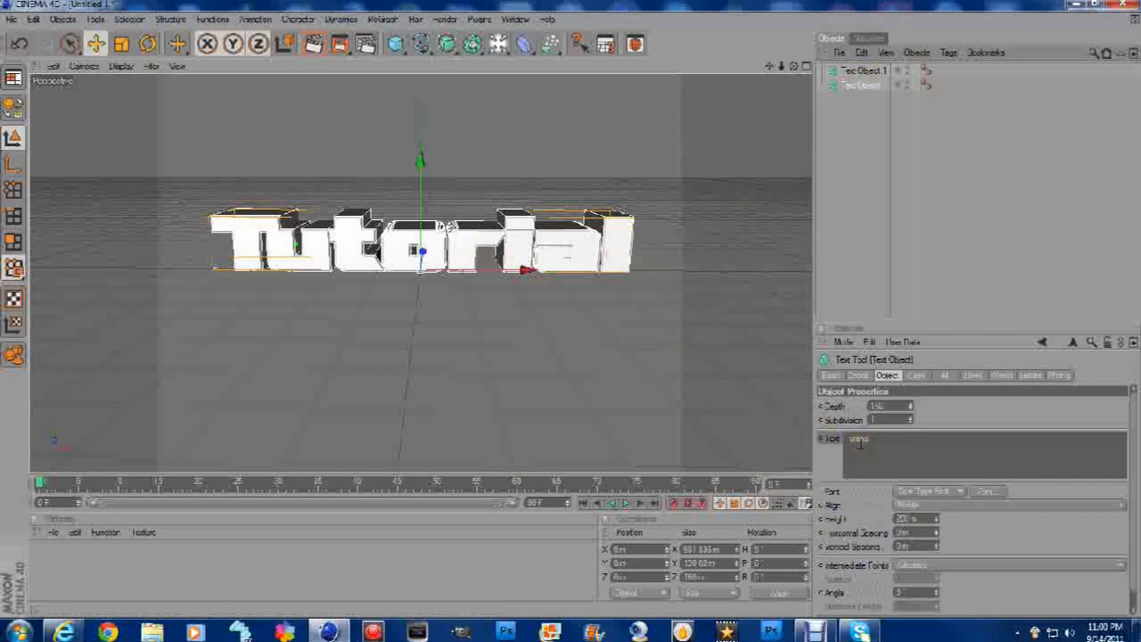
click(422, 159)
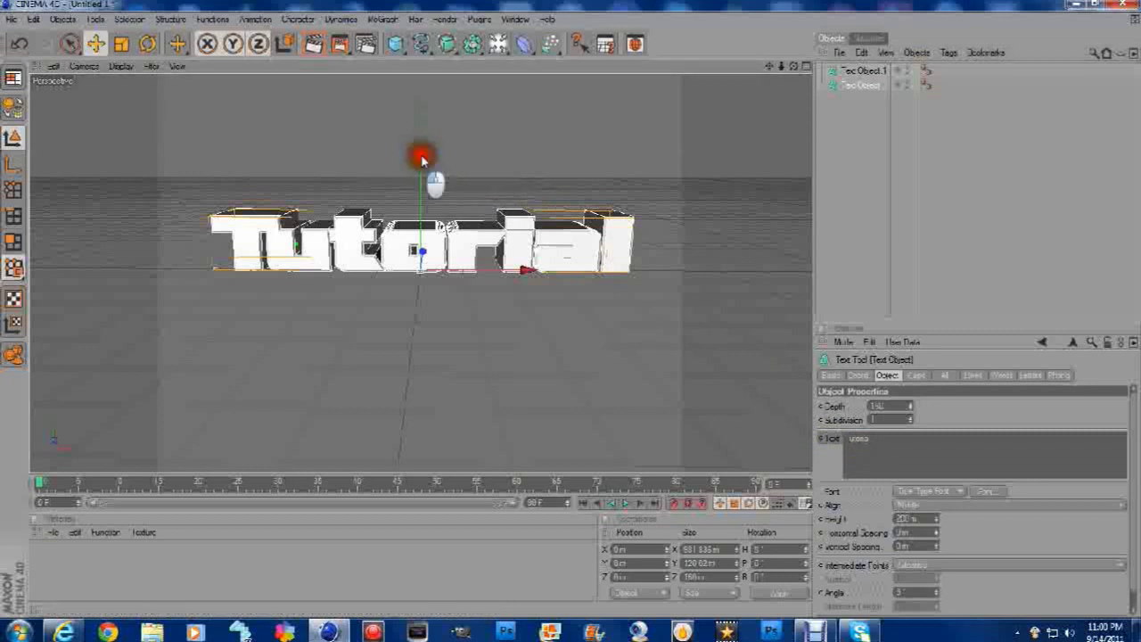
drag(421, 159, 571, 309)
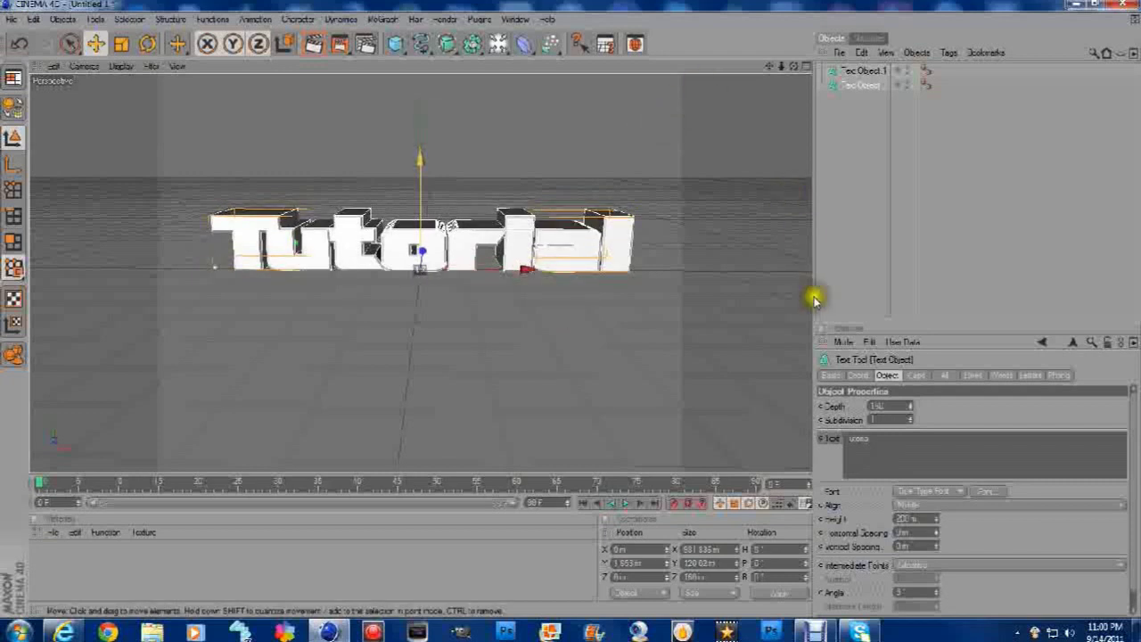
Reduce the extrusion depth of the original text object so it is shallower than its copy.
click(910, 412)
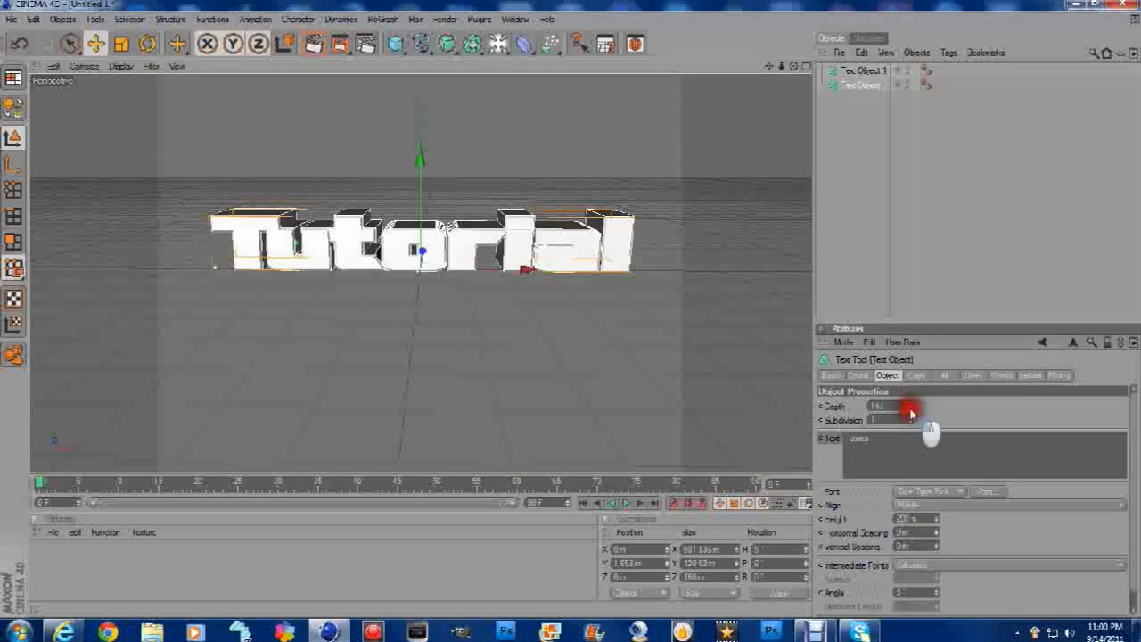
drag(909, 412, 910, 412)
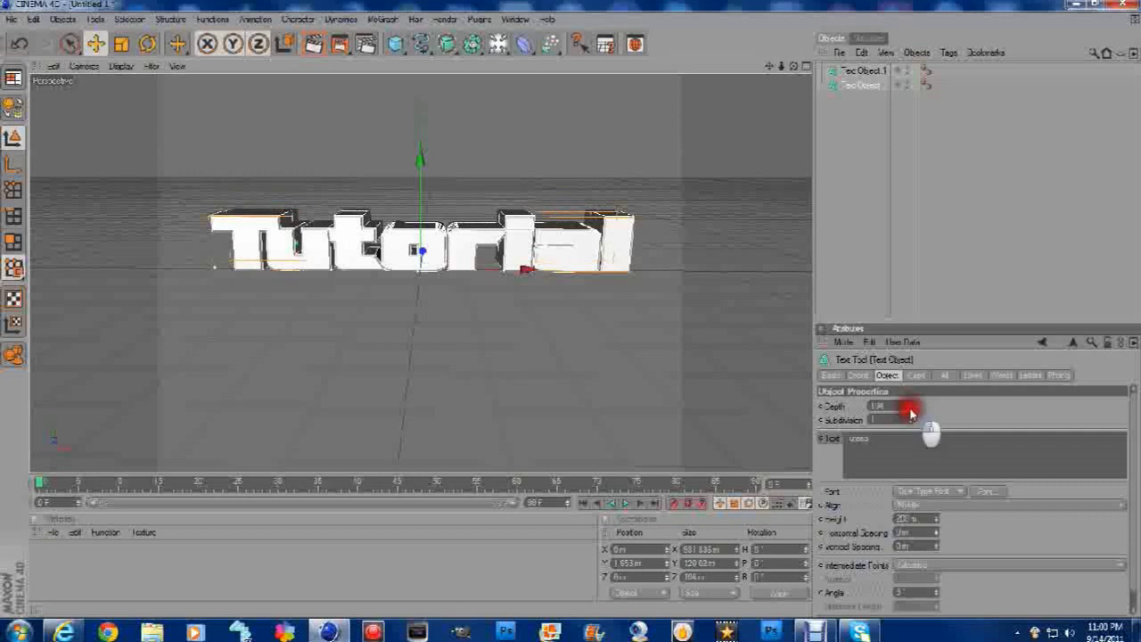
drag(910, 412, 911, 411)
click(911, 404)
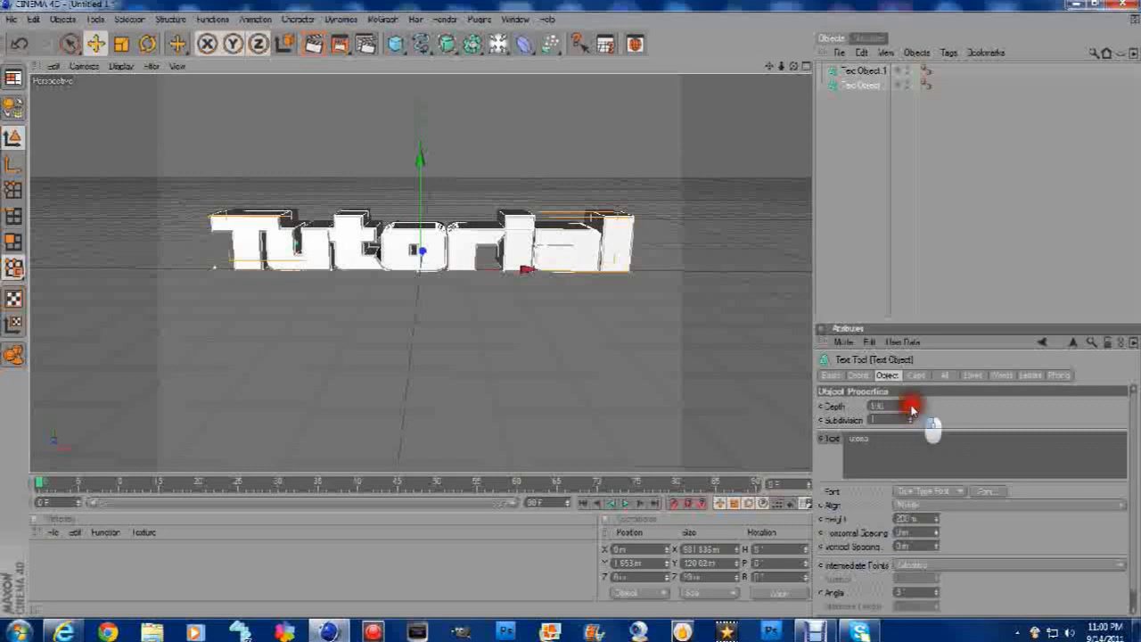
Move the original text object to about 4.28 m on Y and 36.18 m on Z, behind the front copy.
click(869, 73)
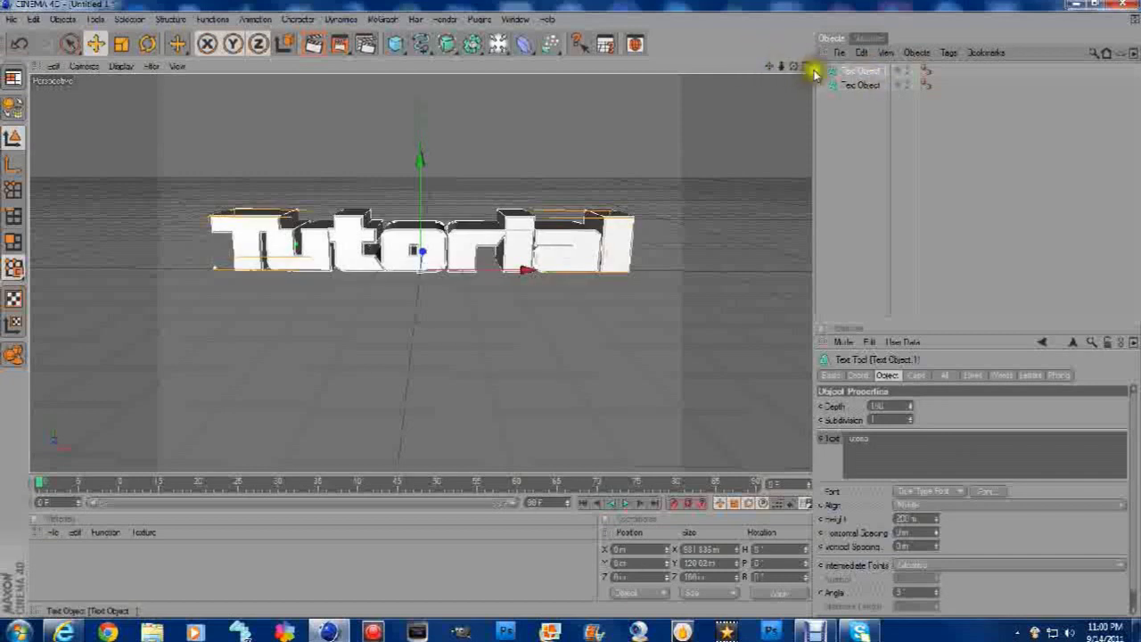
click(842, 83)
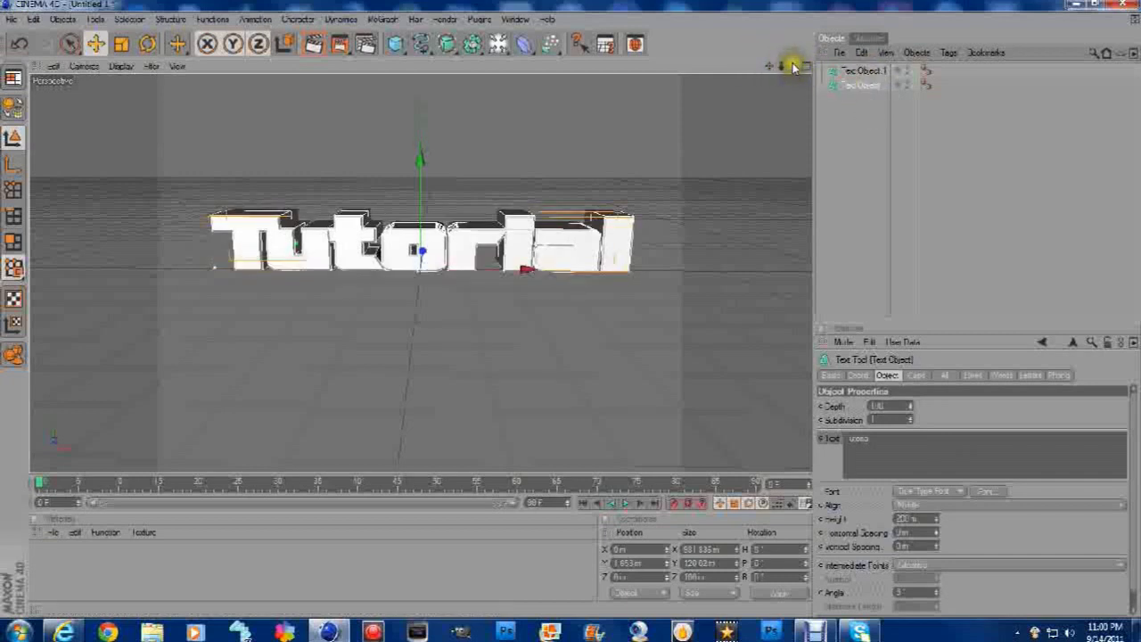
alt+drag(571, 307, 571, 306)
drag(423, 169, 423, 163)
alt+drag(571, 307, 571, 307)
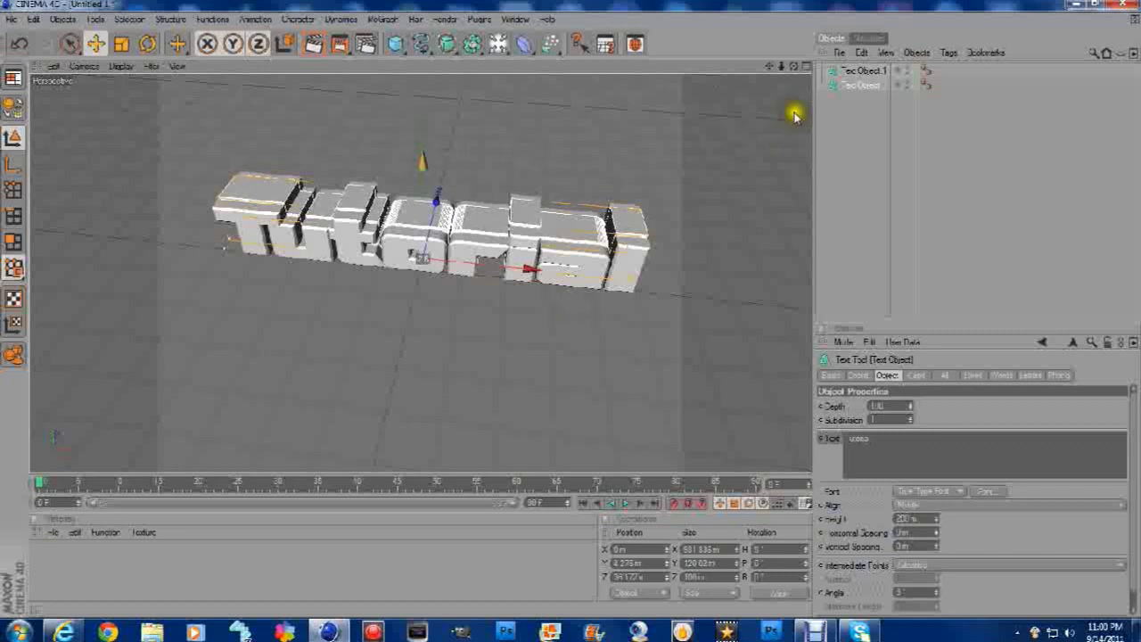
mouse_move(794, 71)
mouse_down()
mouse_move(810, 122)
mouse_move(775, 184)
mouse_move(571, 308)
mouse_up()
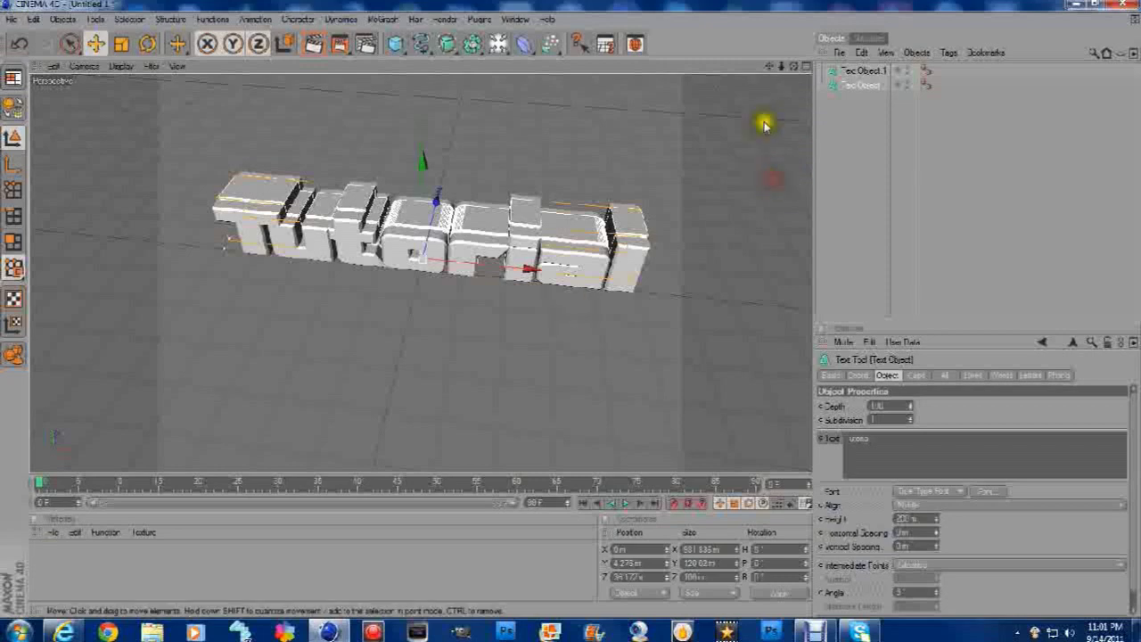
drag(793, 74, 571, 307)
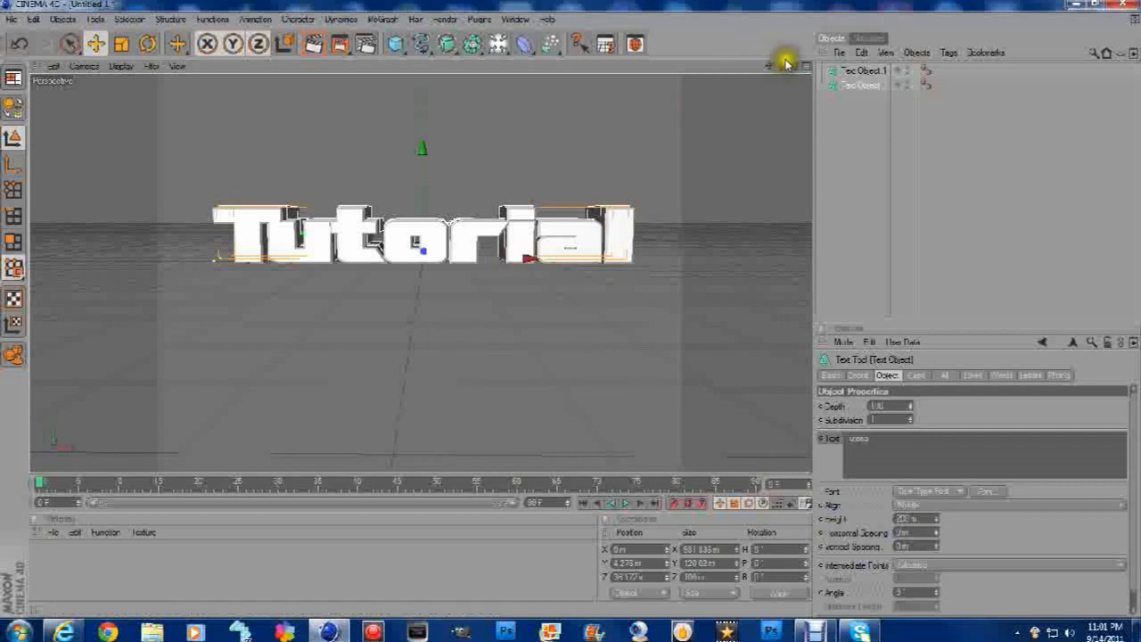
mouse_move(764, 64)
mouse_down()
mouse_move(769, 80)
mouse_move(570, 307)
mouse_move(767, 95)
mouse_up()
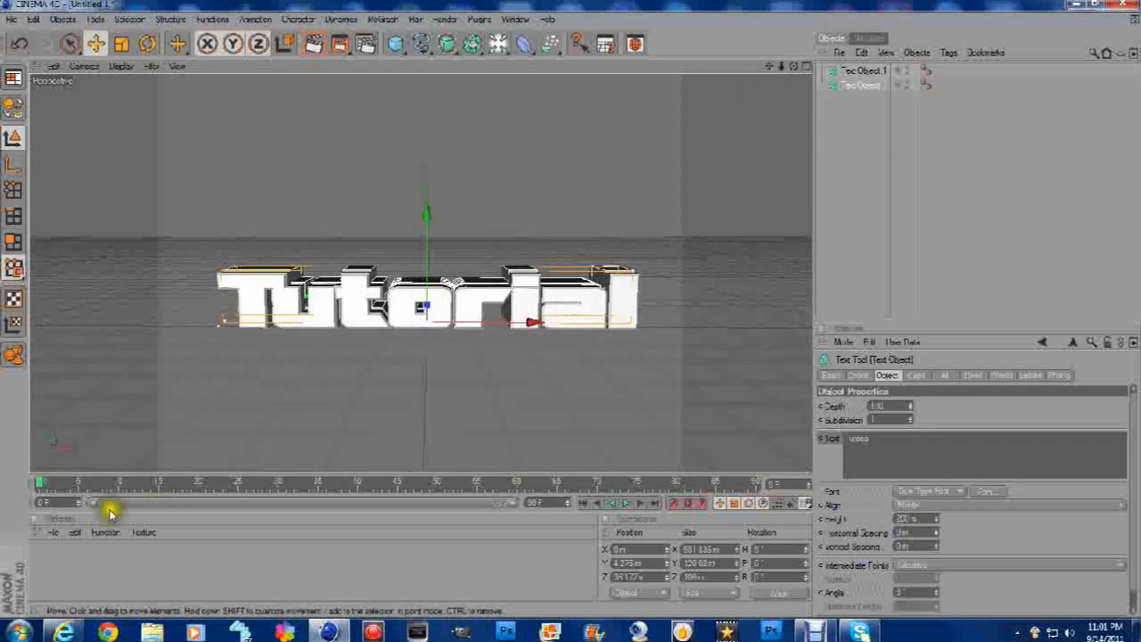
Create a new default material.
click(53, 533)
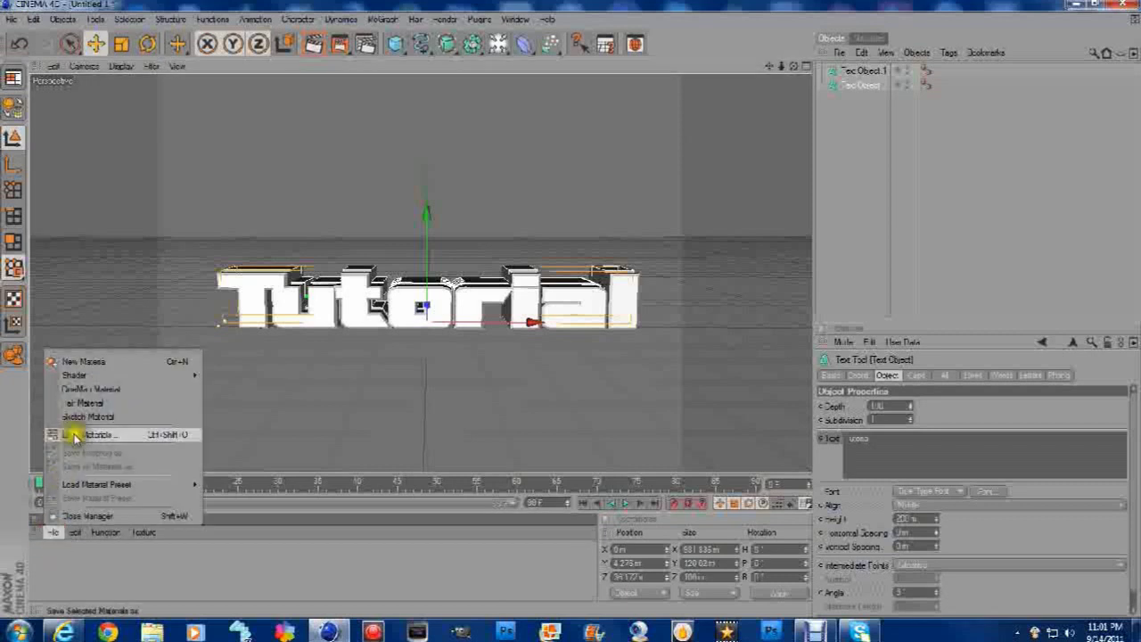
click(82, 366)
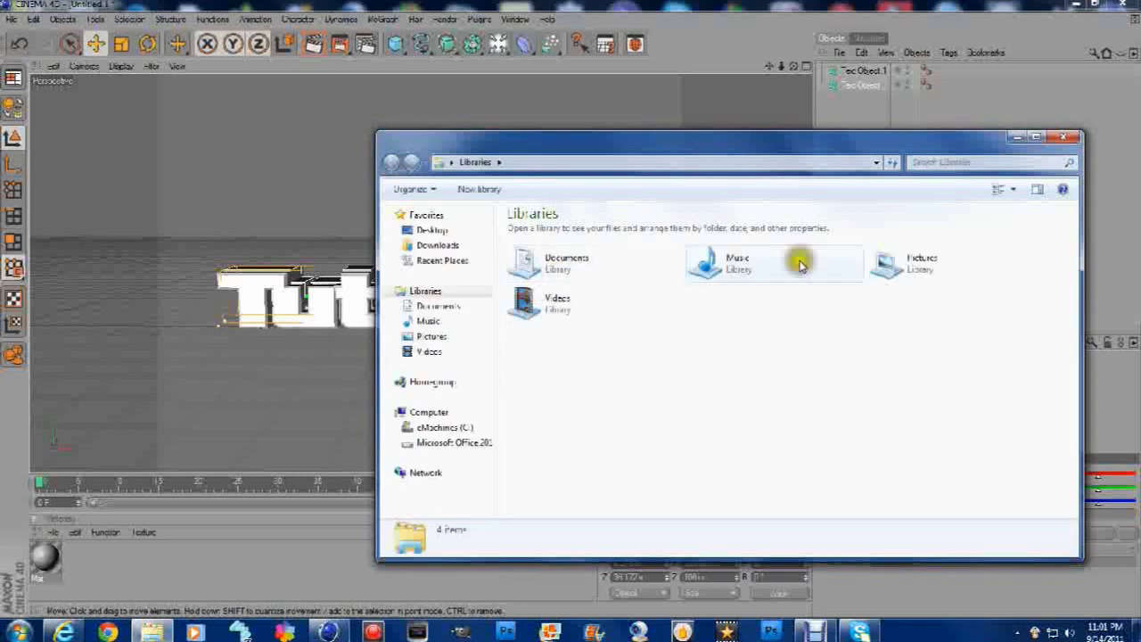
In the Windows Explorer window, open the "youtube pictures" folder inside "youtube pics" in the Pictures library.
double_click(892, 272)
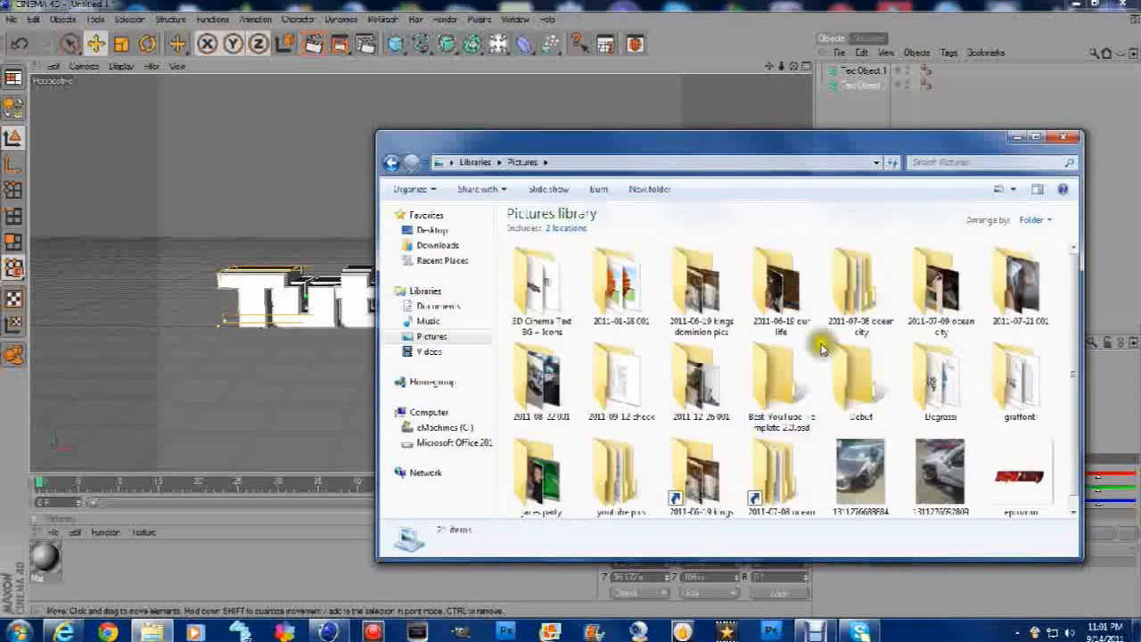
scroll(836, 348, down, 1)
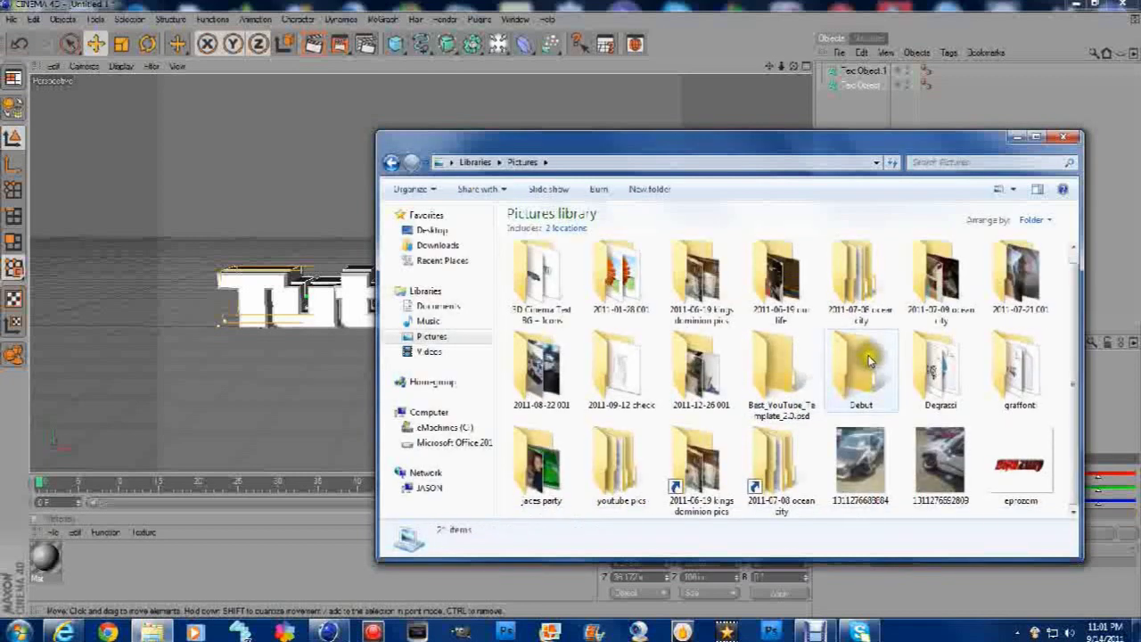
double_click(625, 472)
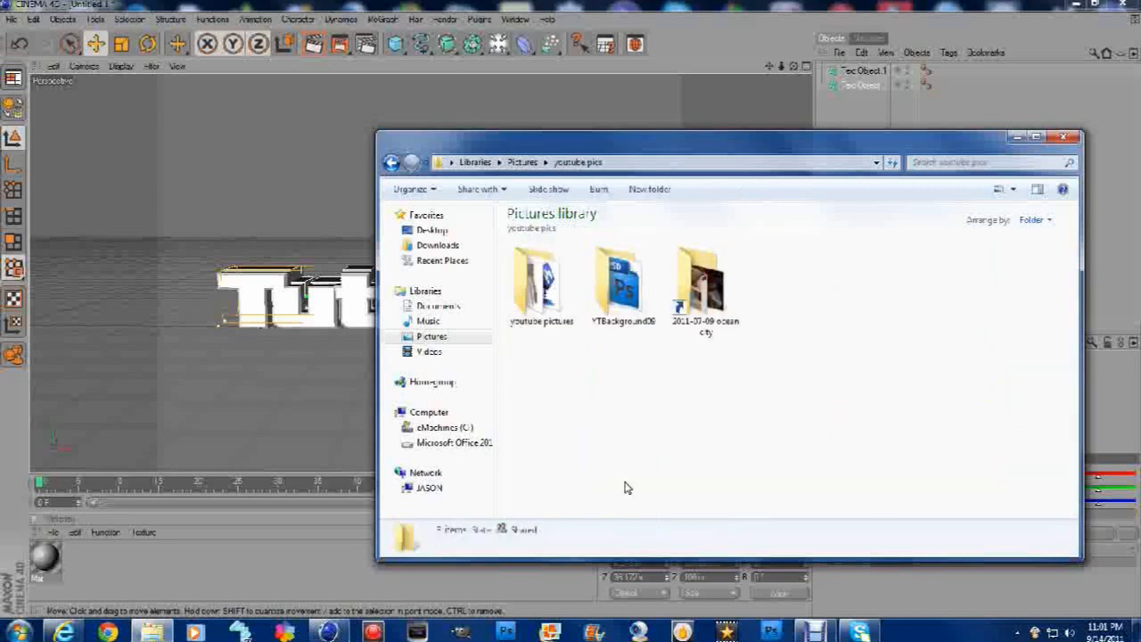
click(559, 288)
double_click(559, 288)
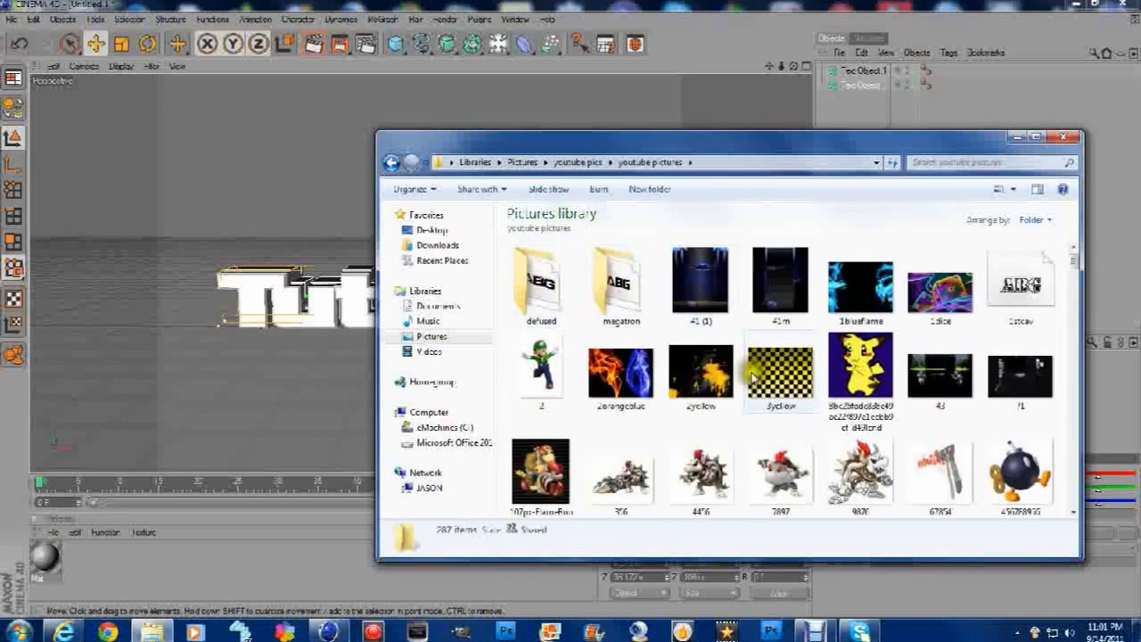
Apply the blue lightning image from the folder to the front "Tutorial" text, agreeing to create a copy at the document location.
scroll(752, 379, down, 5)
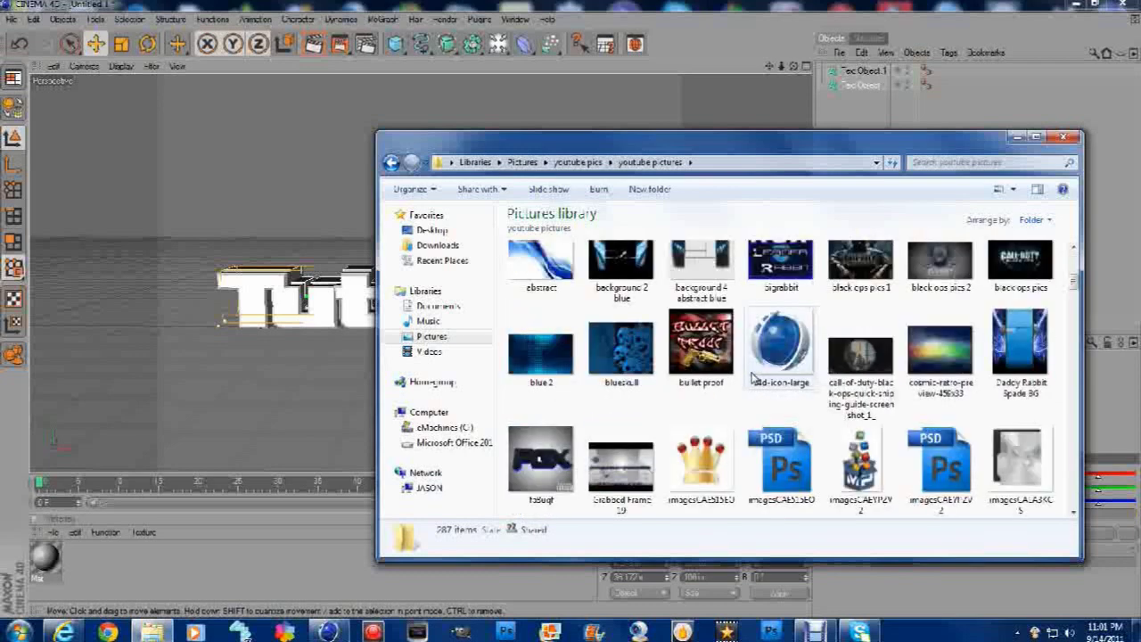
scroll(751, 379, down, 10)
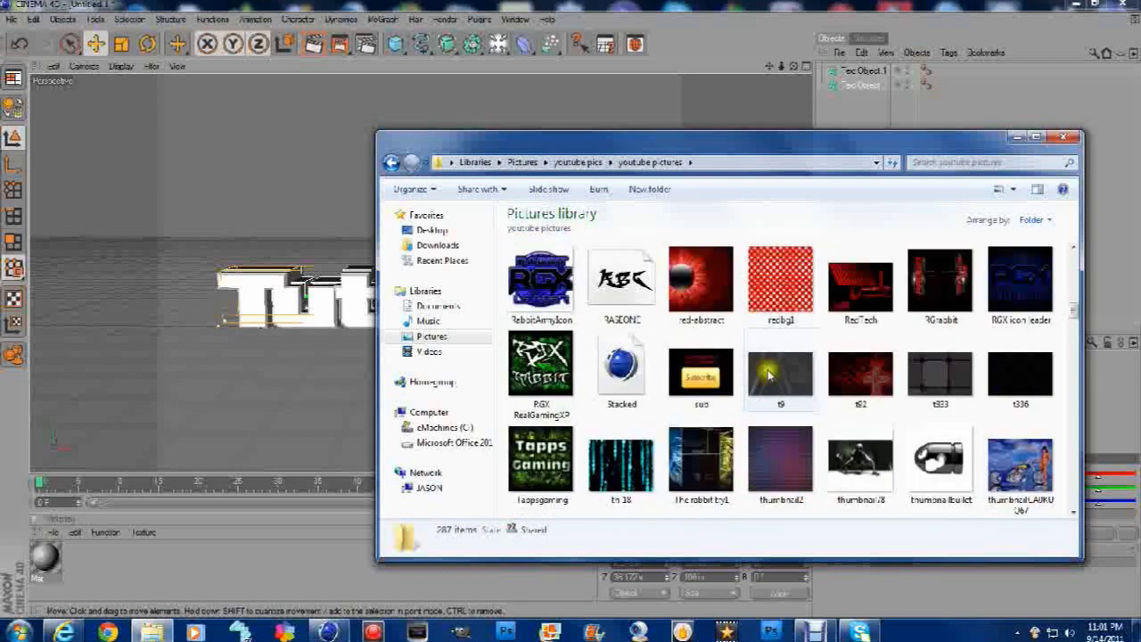
scroll(769, 376, down, 2)
scroll(818, 381, up, 10)
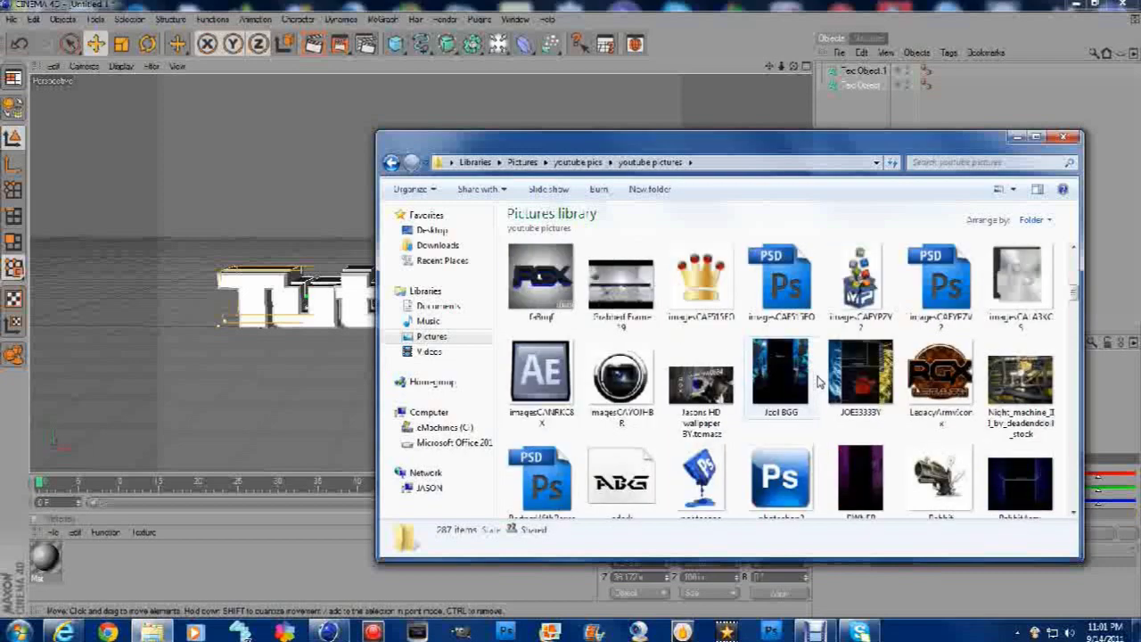
scroll(817, 381, down, 10)
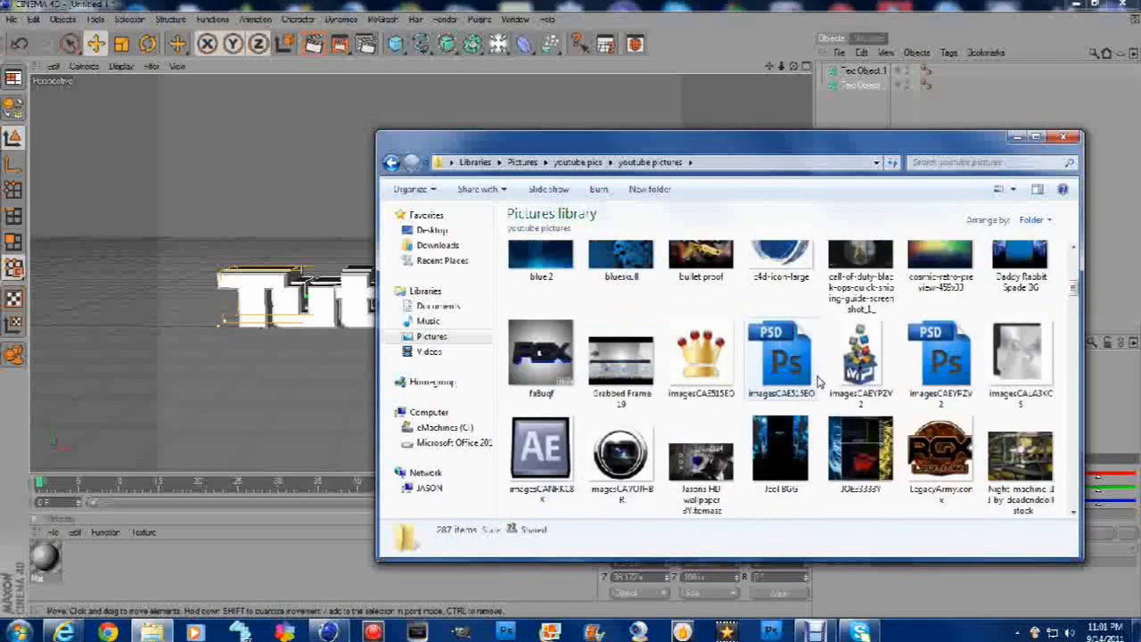
scroll(817, 381, down, 2)
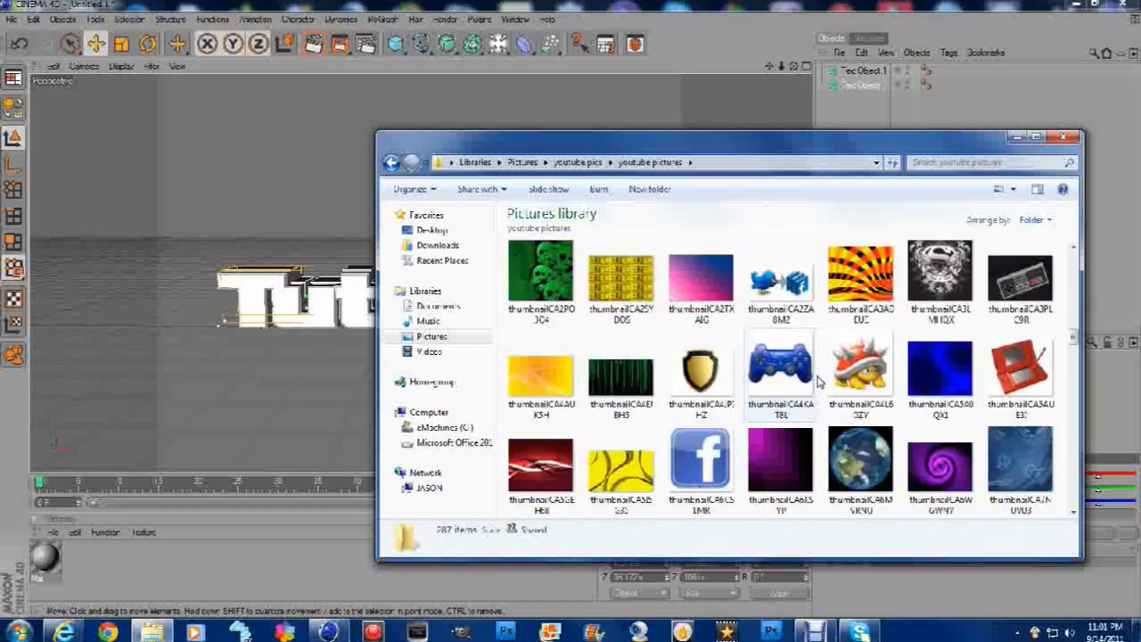
scroll(817, 381, down, 4)
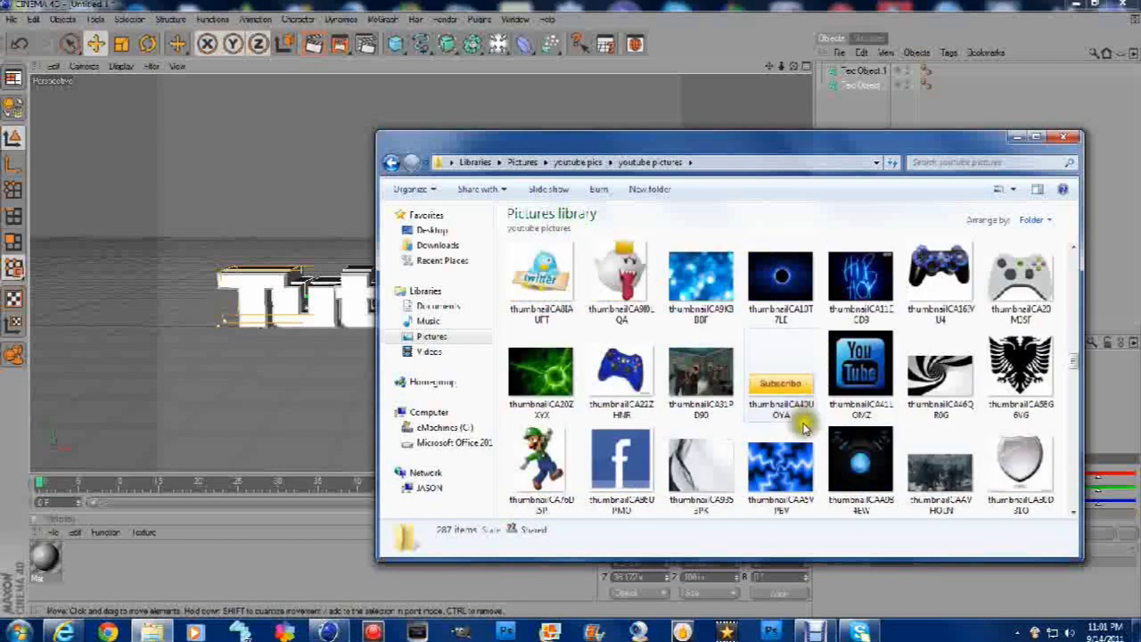
click(782, 470)
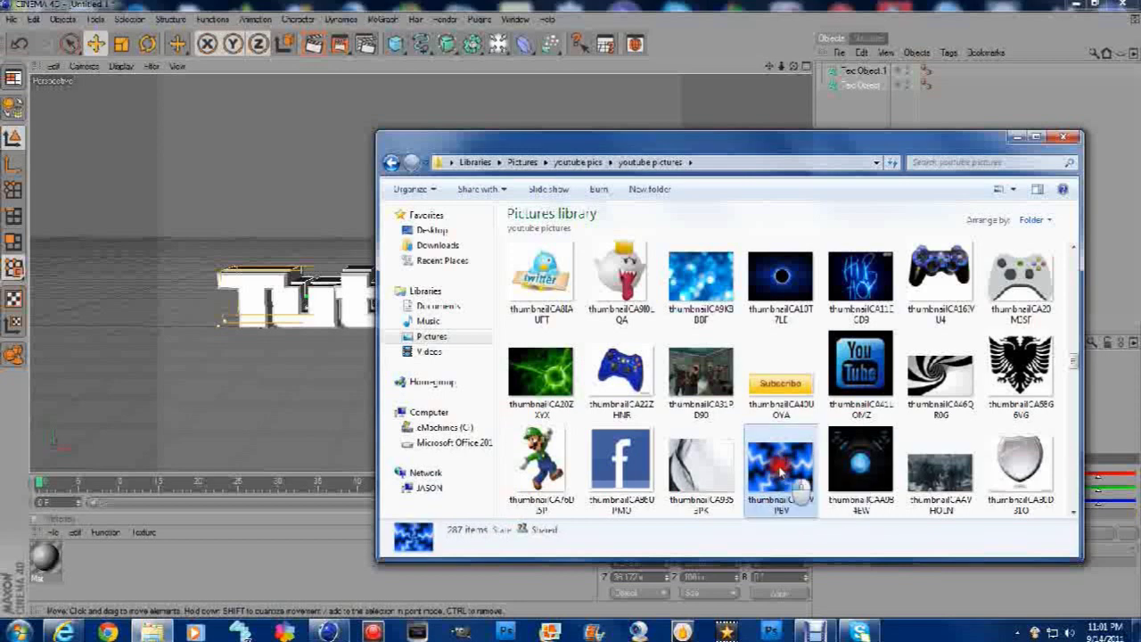
drag(781, 471, 323, 306)
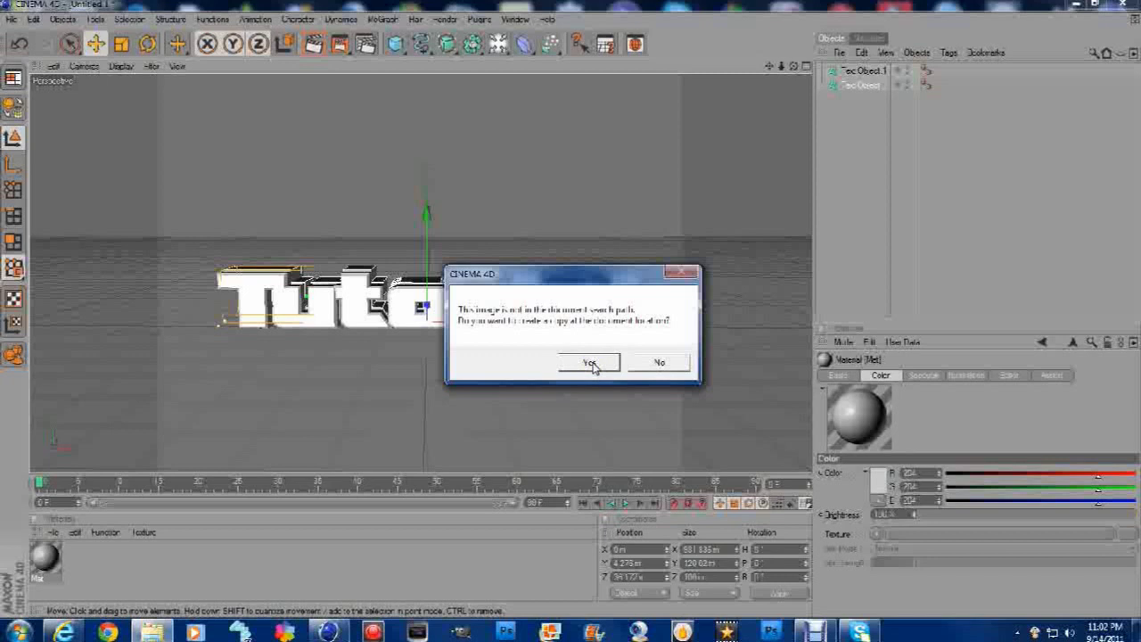
click(591, 364)
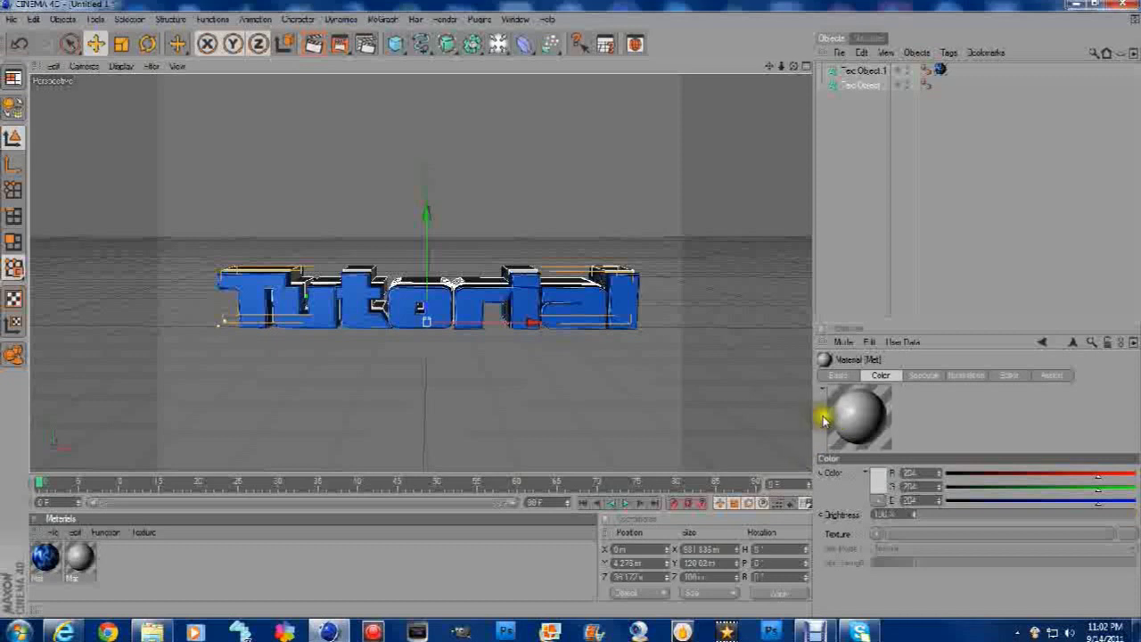
Set the projection of the front text's blue texture tag to Spherical.
drag(940, 73, 901, 73)
click(941, 70)
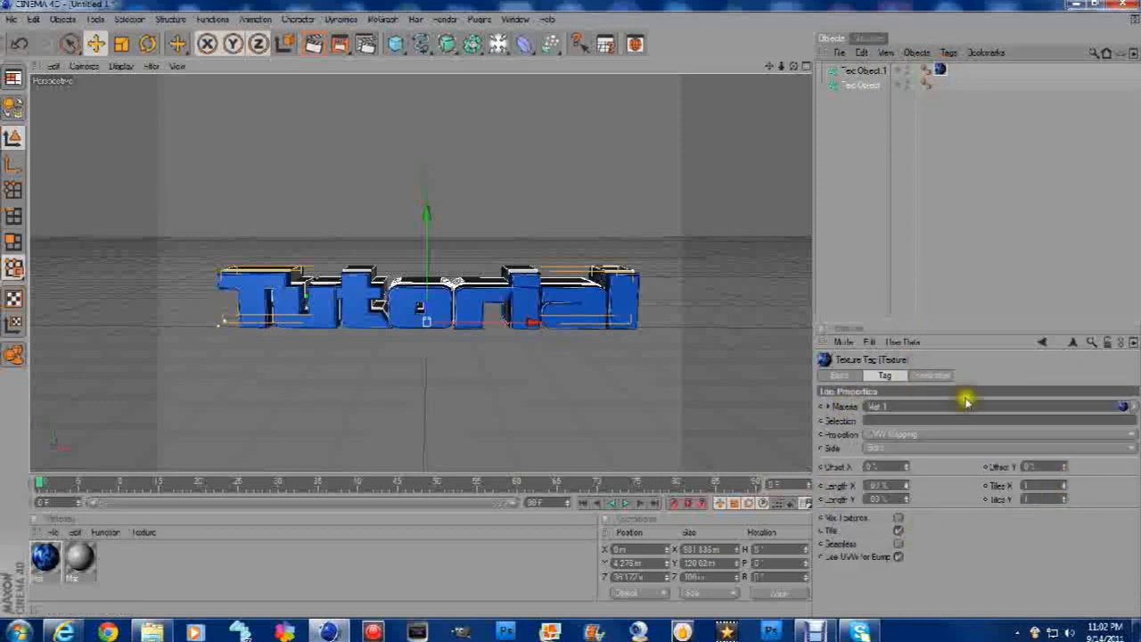
click(898, 434)
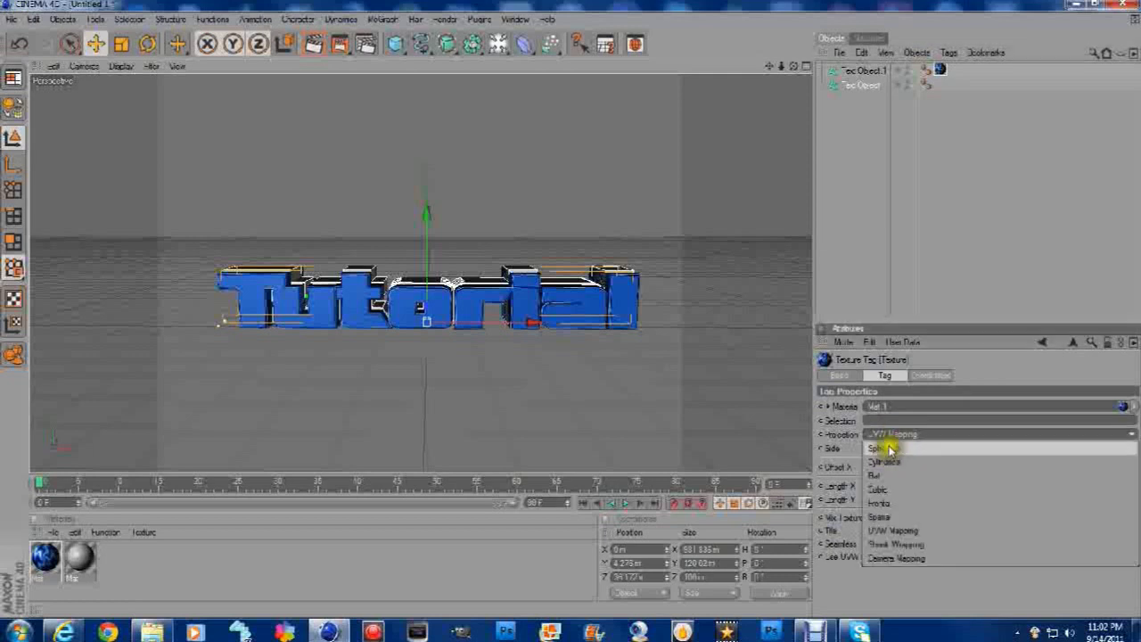
click(908, 450)
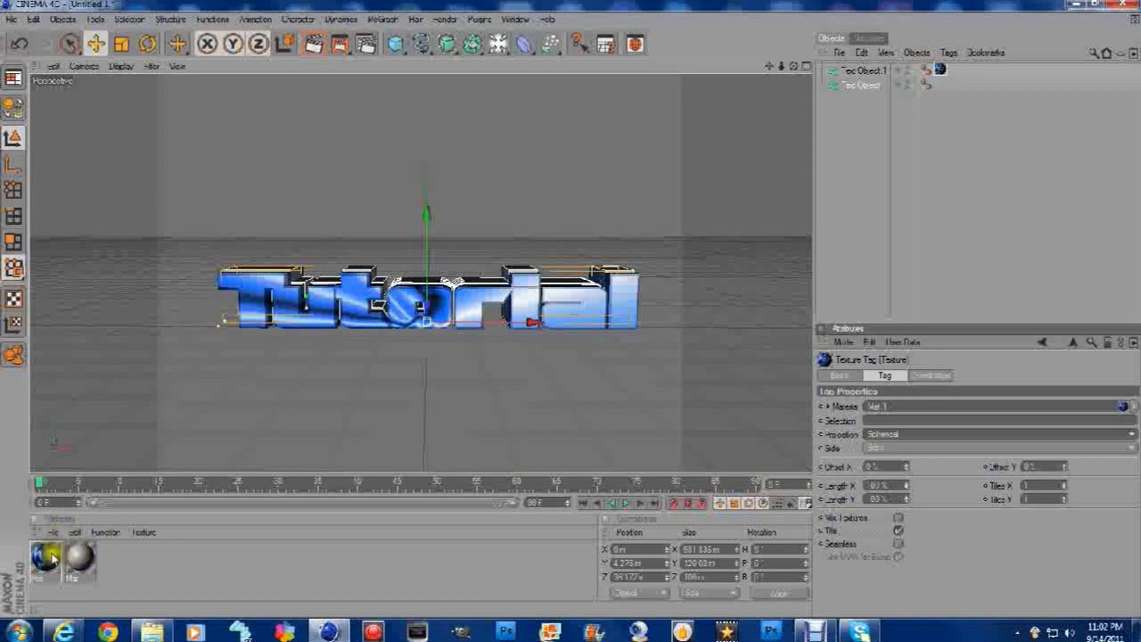
Change the plain grey material's color to near-white with R 246, G 255 and B 253.
double_click(81, 557)
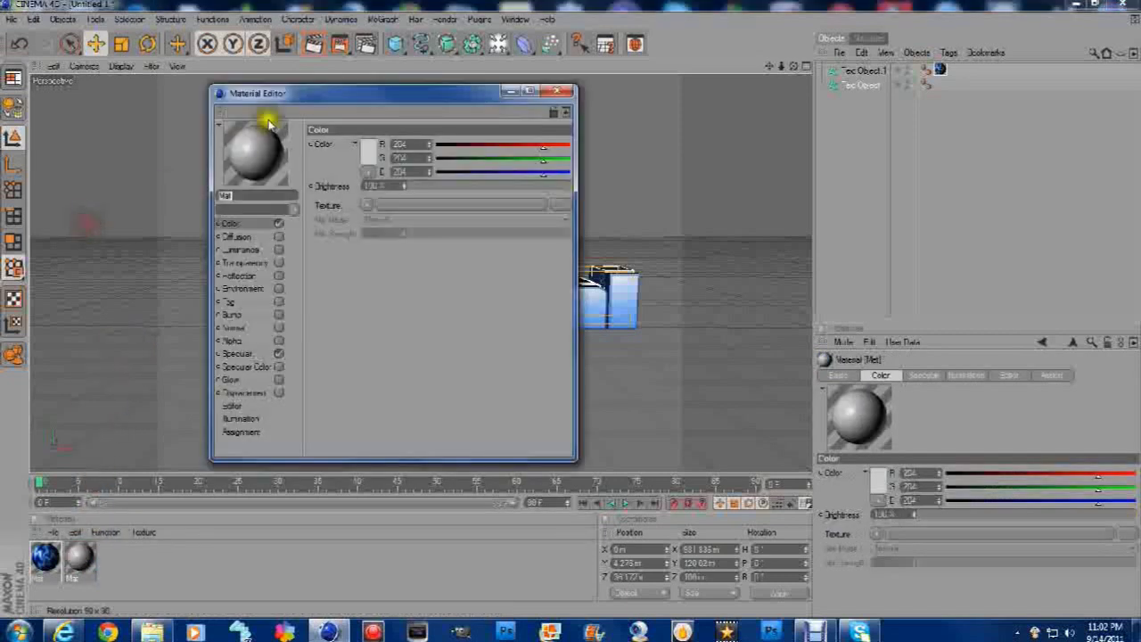
drag(565, 175, 571, 175)
click(572, 157)
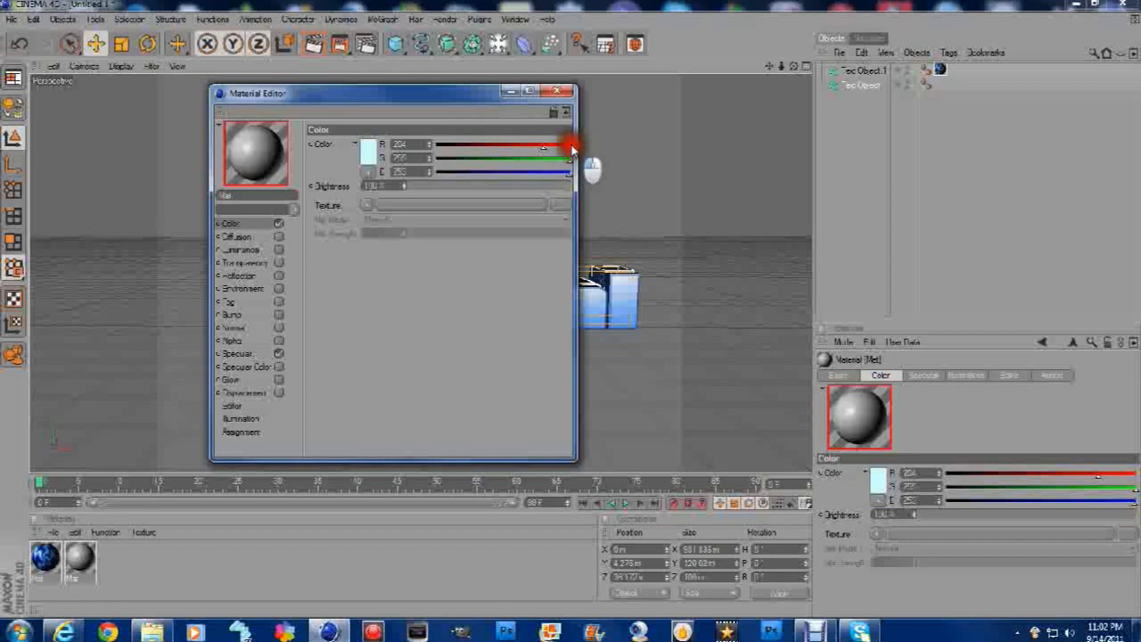
click(569, 145)
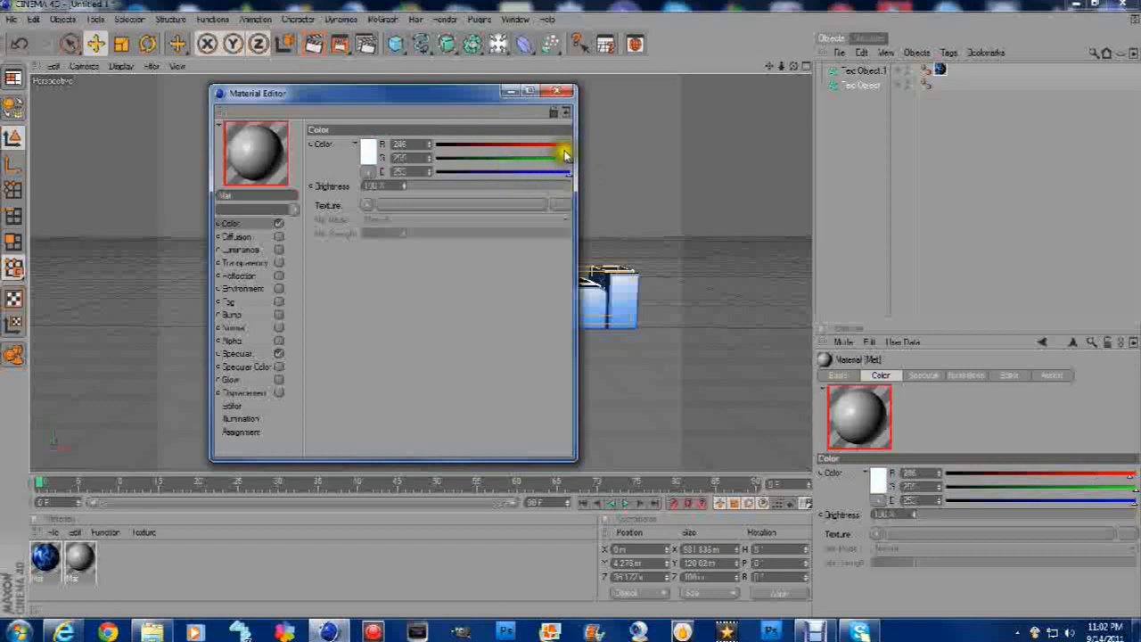
click(569, 148)
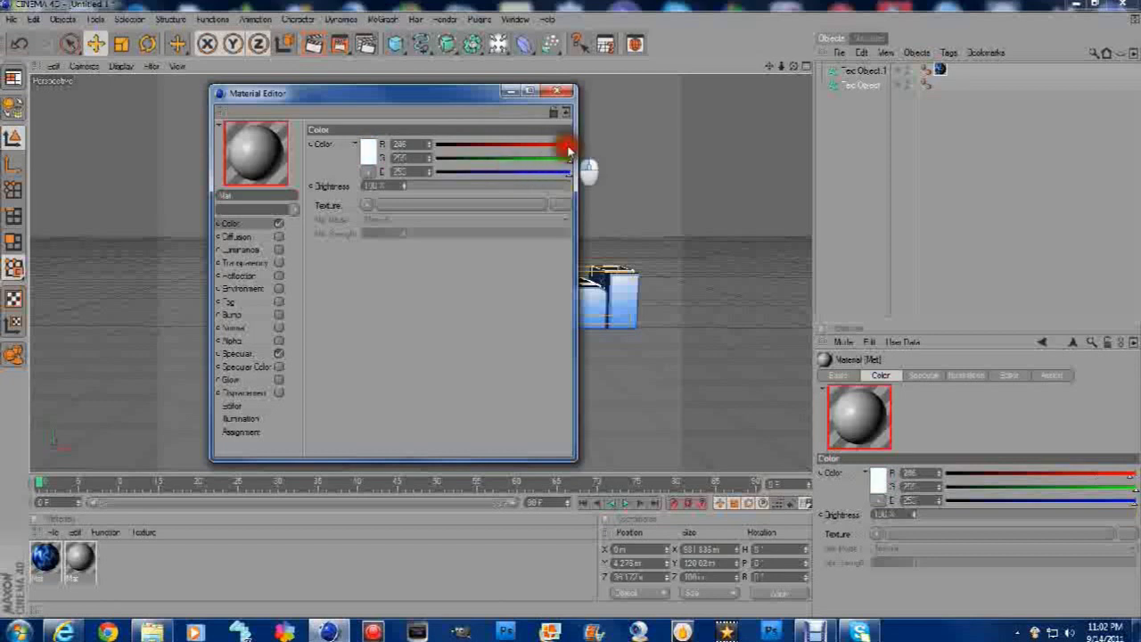
click(271, 223)
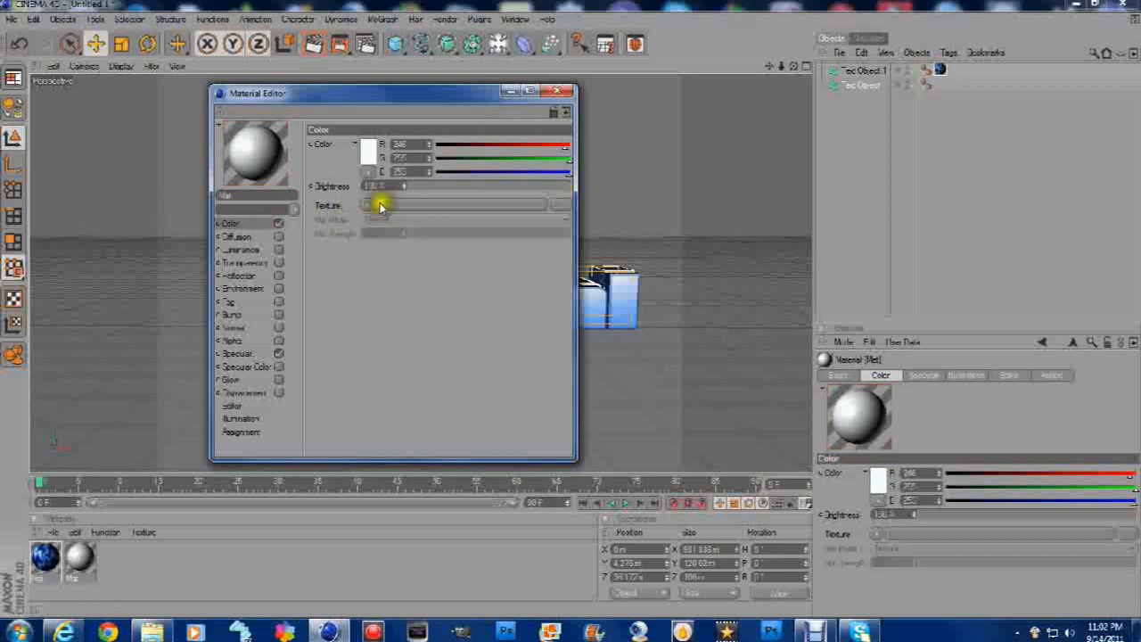
Set the near-white material's red value to 254 and enable its Luminance channel at about 45% brightness.
click(568, 147)
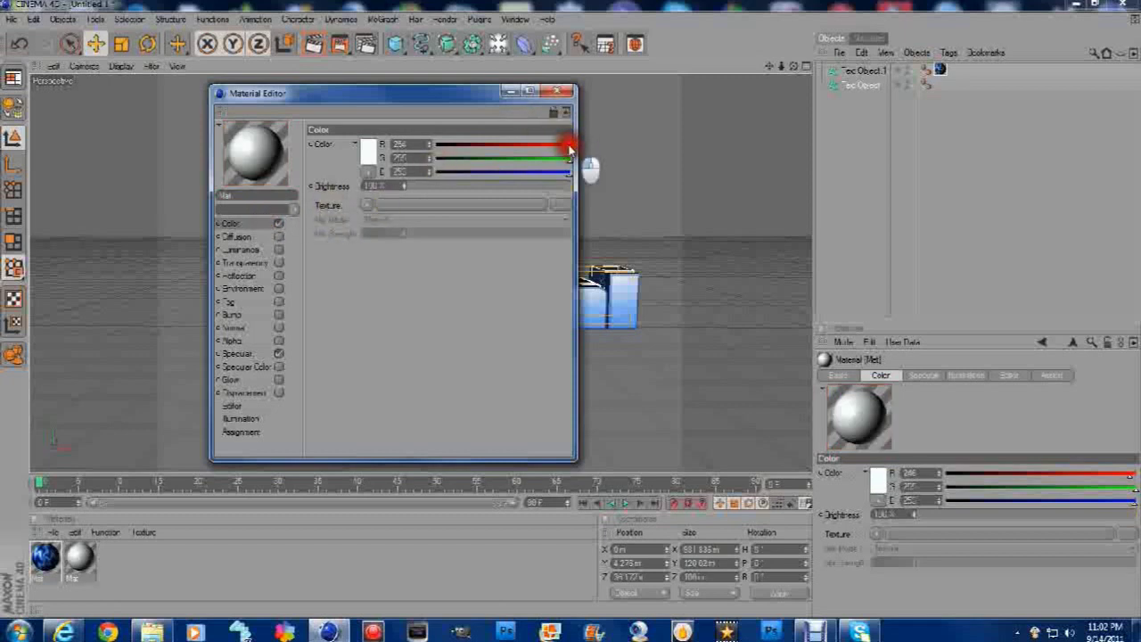
click(278, 249)
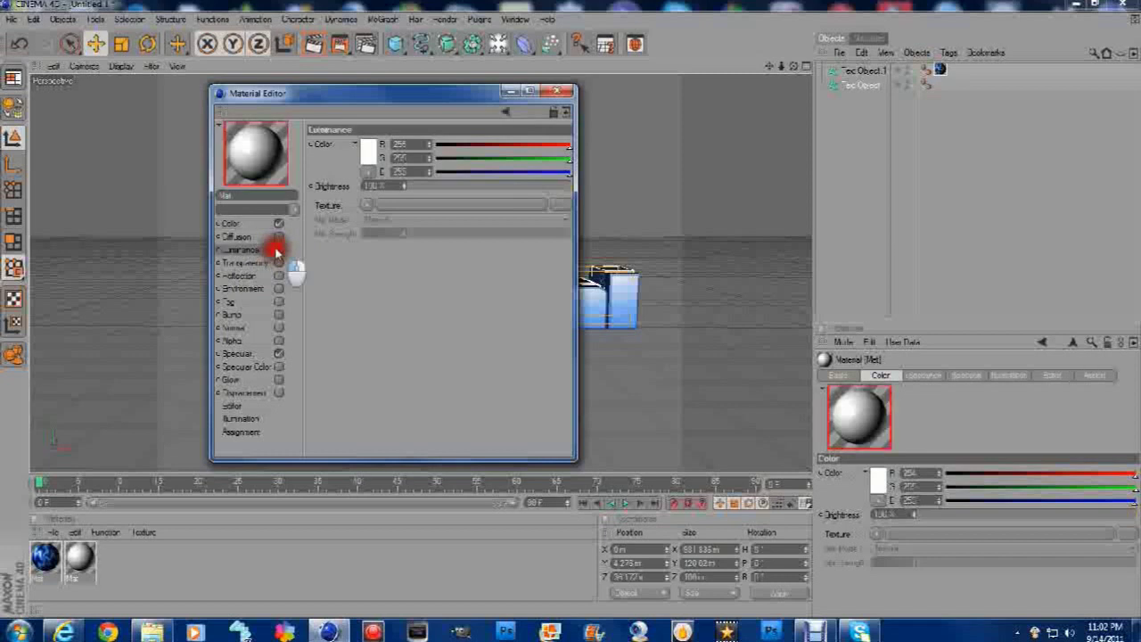
click(491, 186)
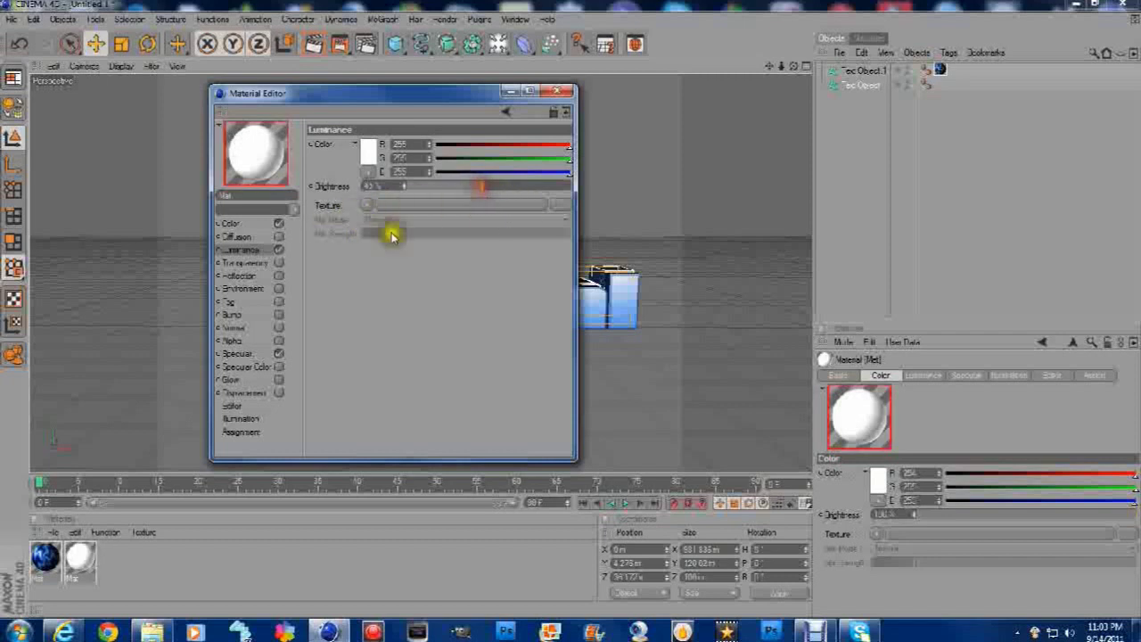
Enable the Reflection channel of the near-white material and set its brightness to about 45%.
click(273, 276)
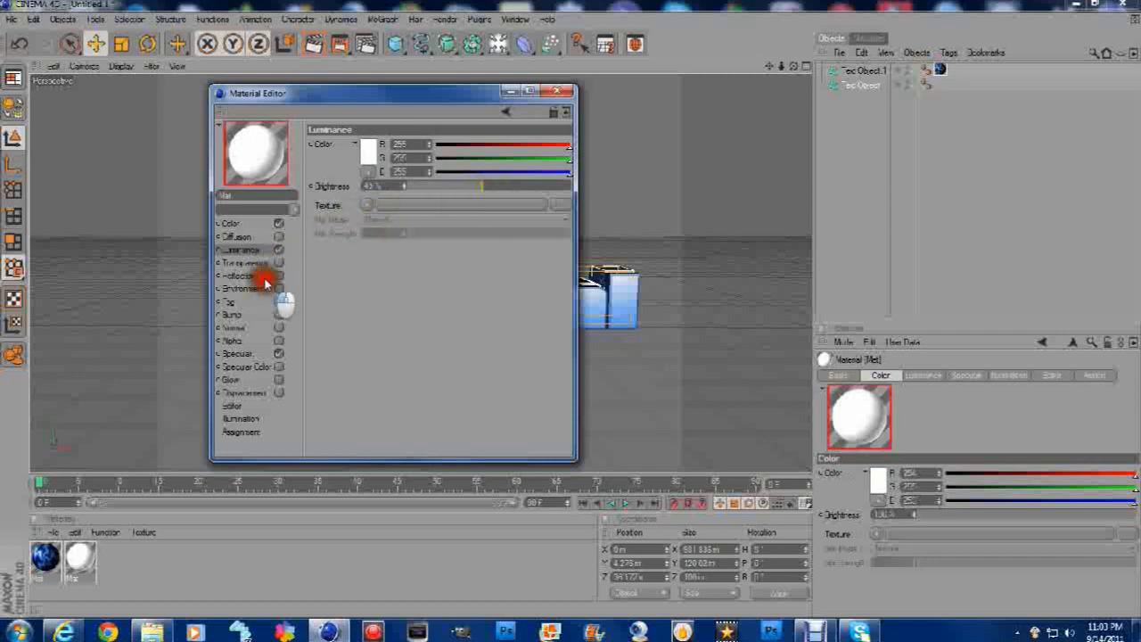
click(483, 189)
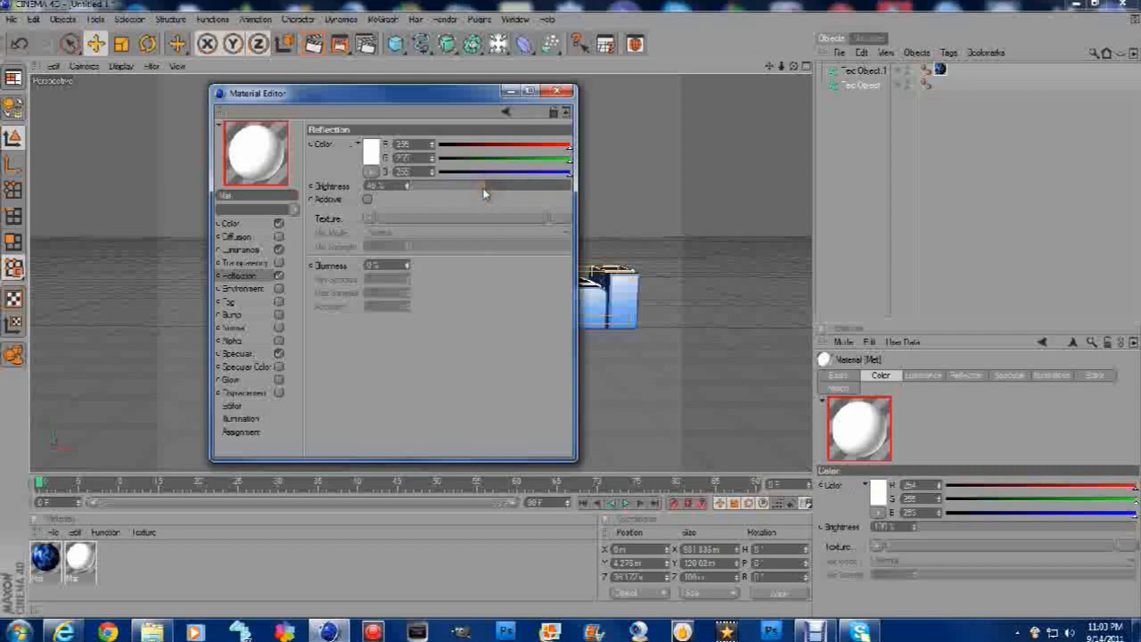
click(483, 189)
click(478, 194)
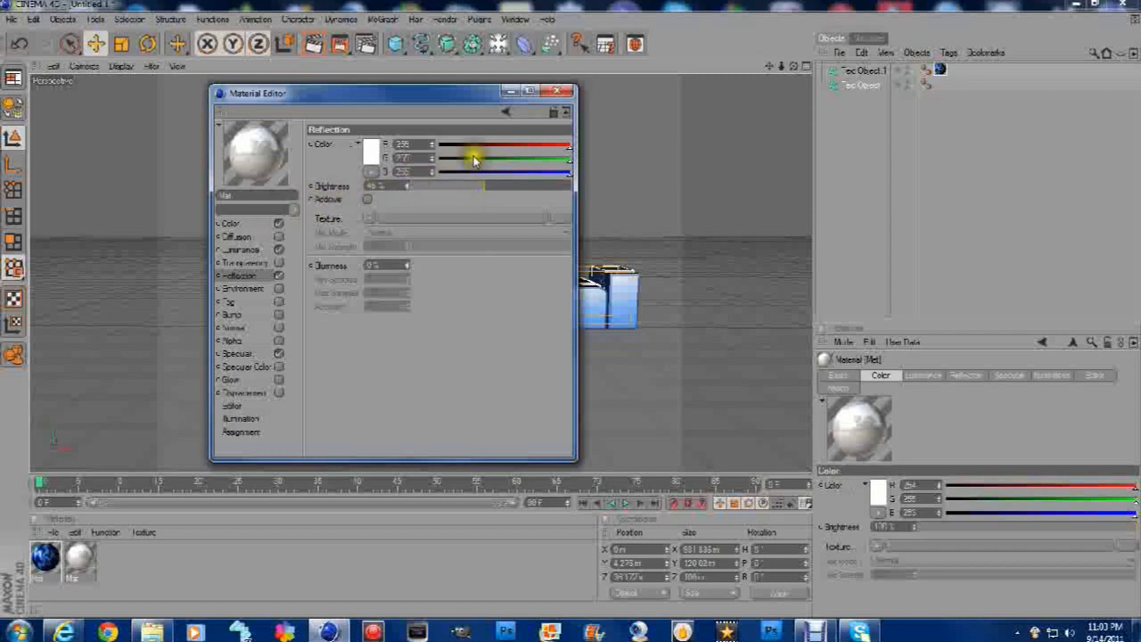
Close the Material Editor and apply the near-white reflective material to the back "Tutorial" text.
click(555, 93)
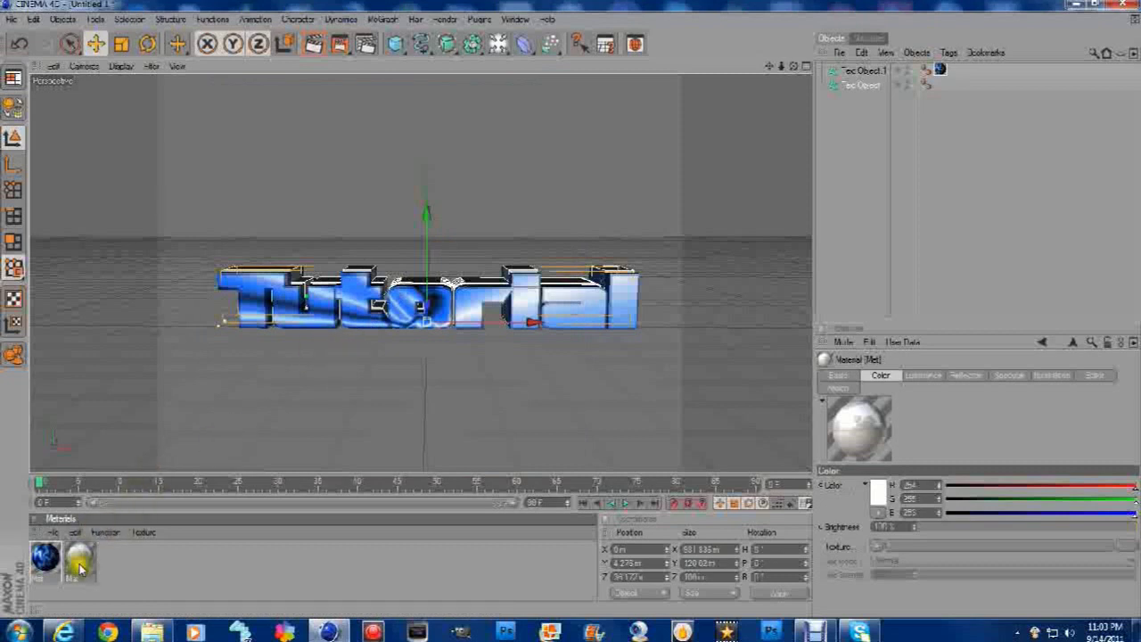
drag(78, 560, 359, 273)
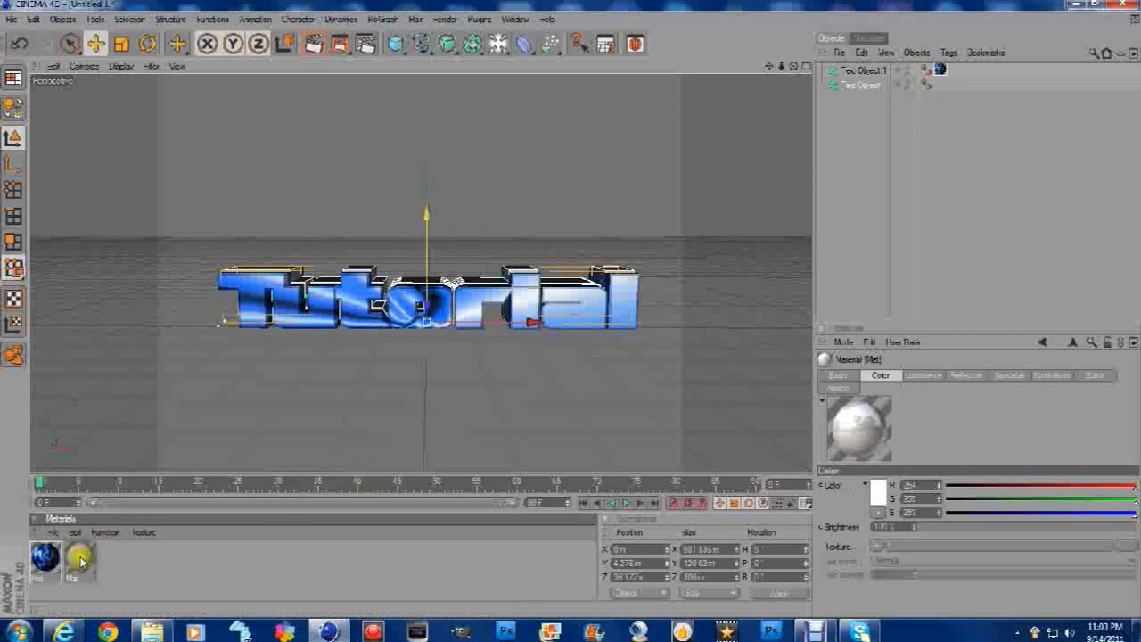
drag(81, 560, 330, 289)
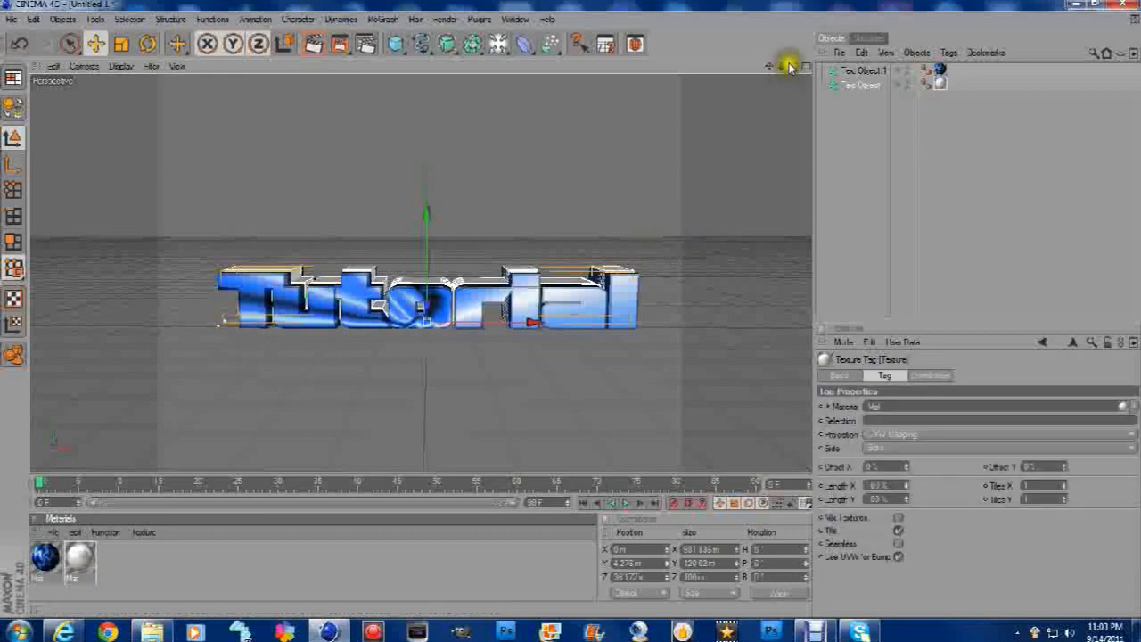
Render the perspective view to preview both textured text layers from a slightly lower angle, and clear the object selection.
drag(794, 70, 571, 309)
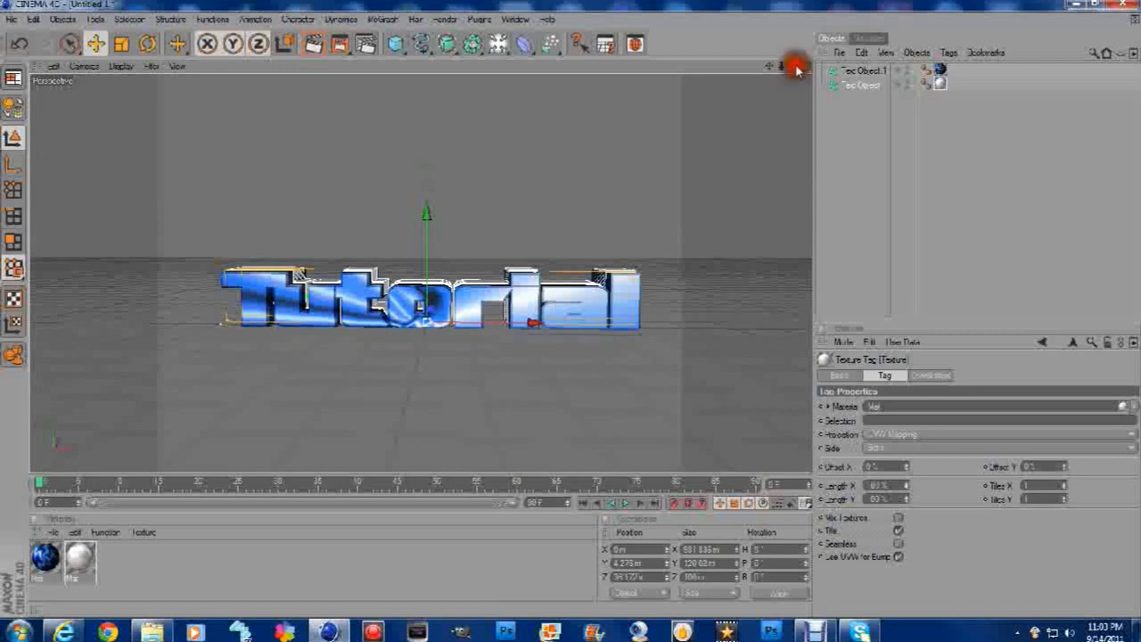
click(314, 44)
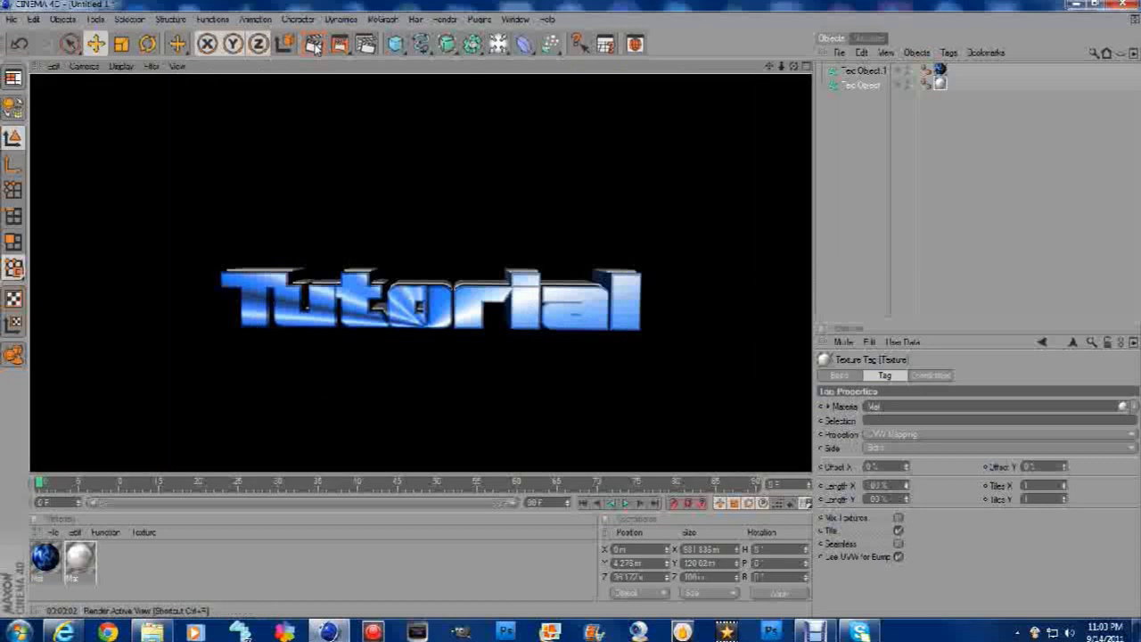
click(314, 44)
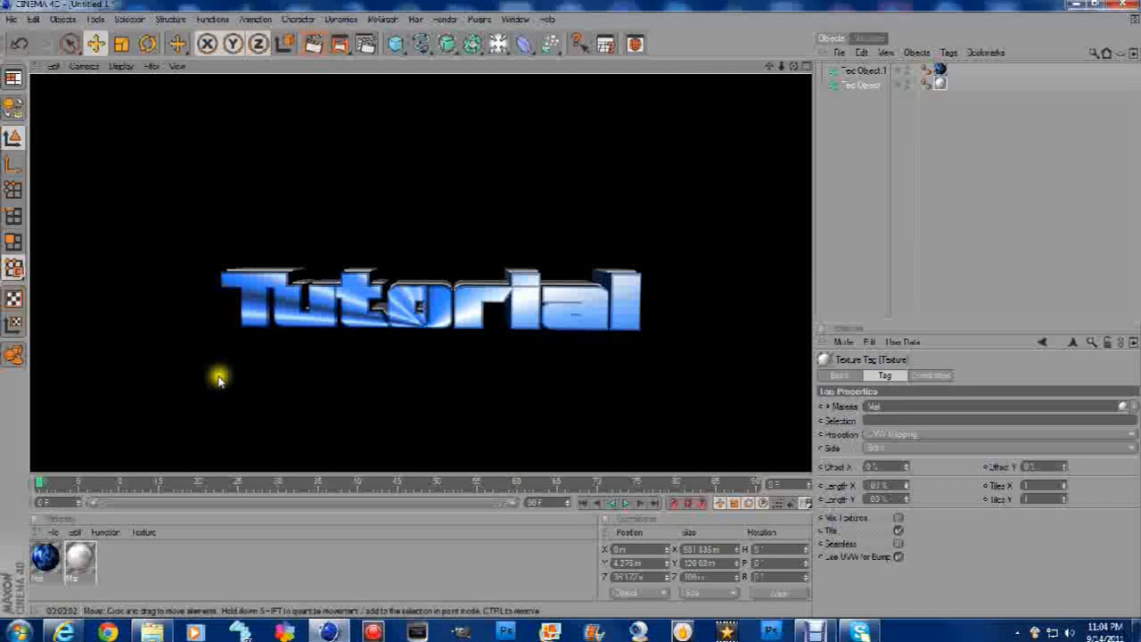
click(614, 196)
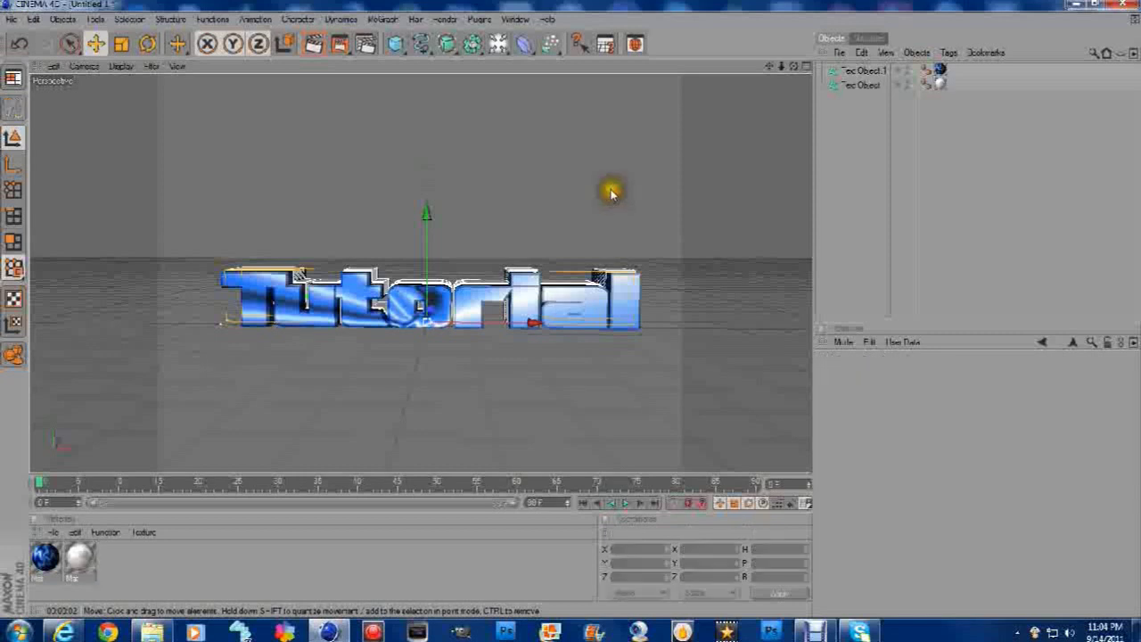
click(677, 245)
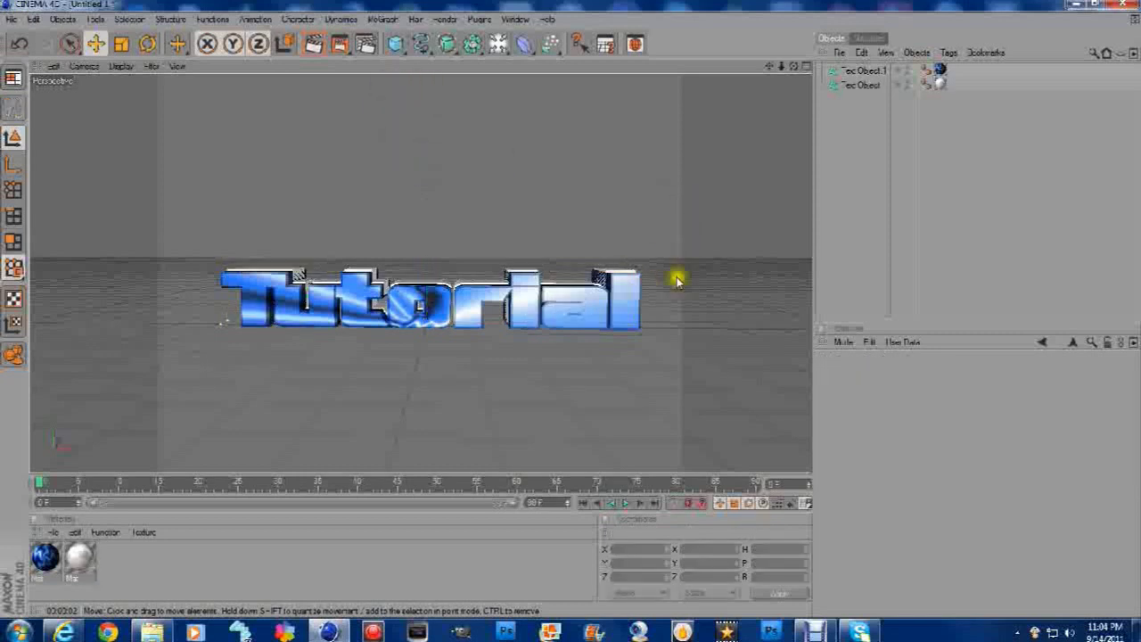
In the render settings, set the output width to 1200 and the height to 1200 pixels.
click(367, 44)
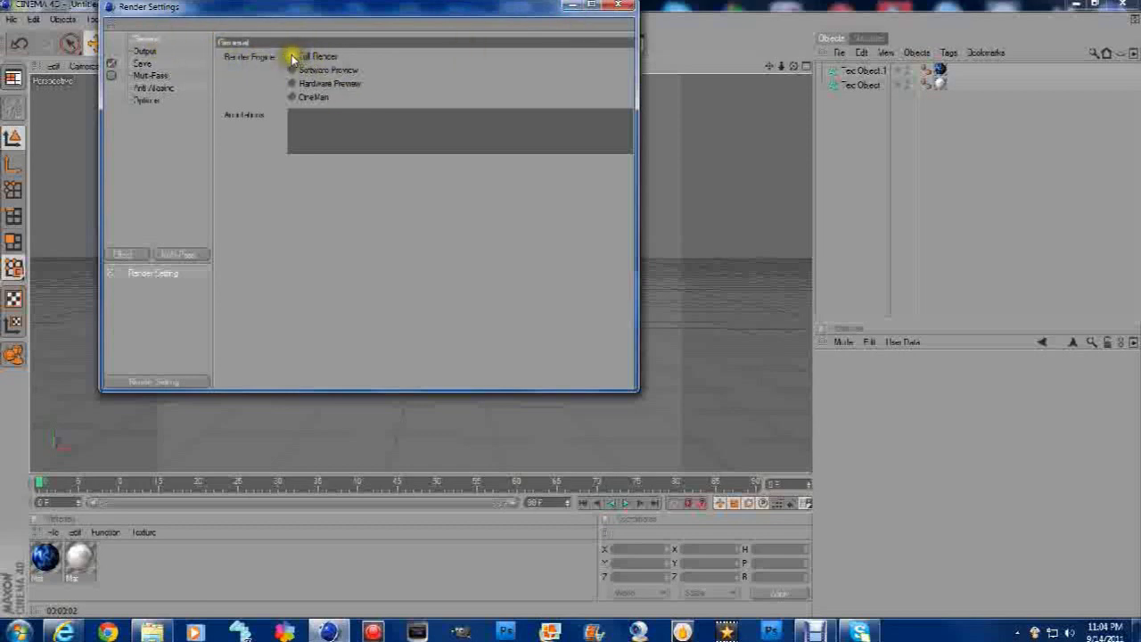
click(149, 52)
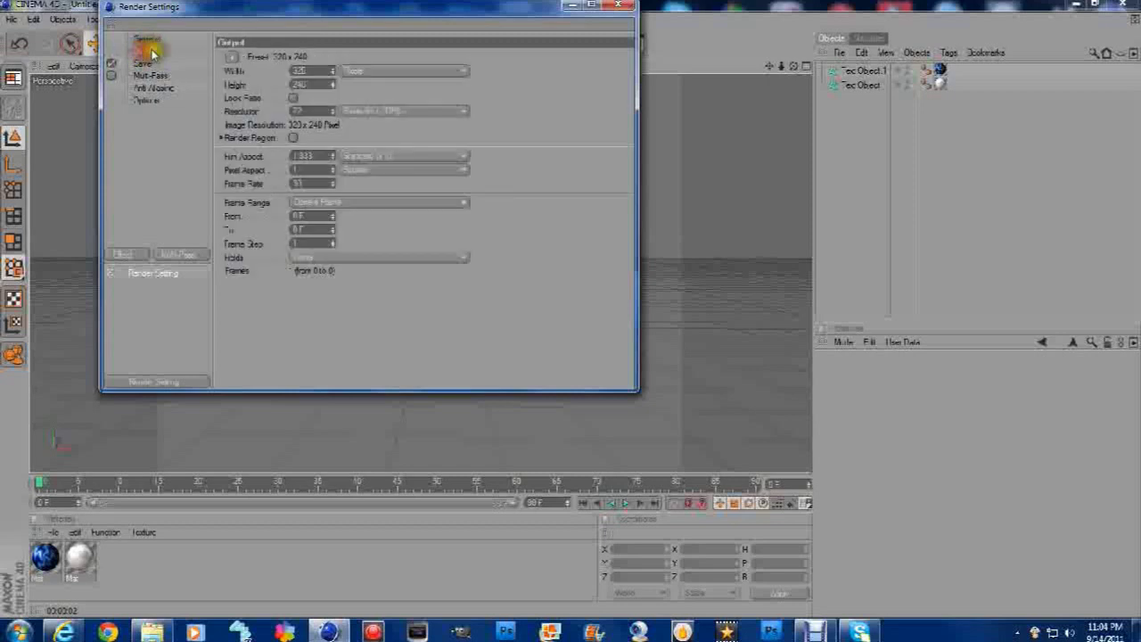
click(303, 68)
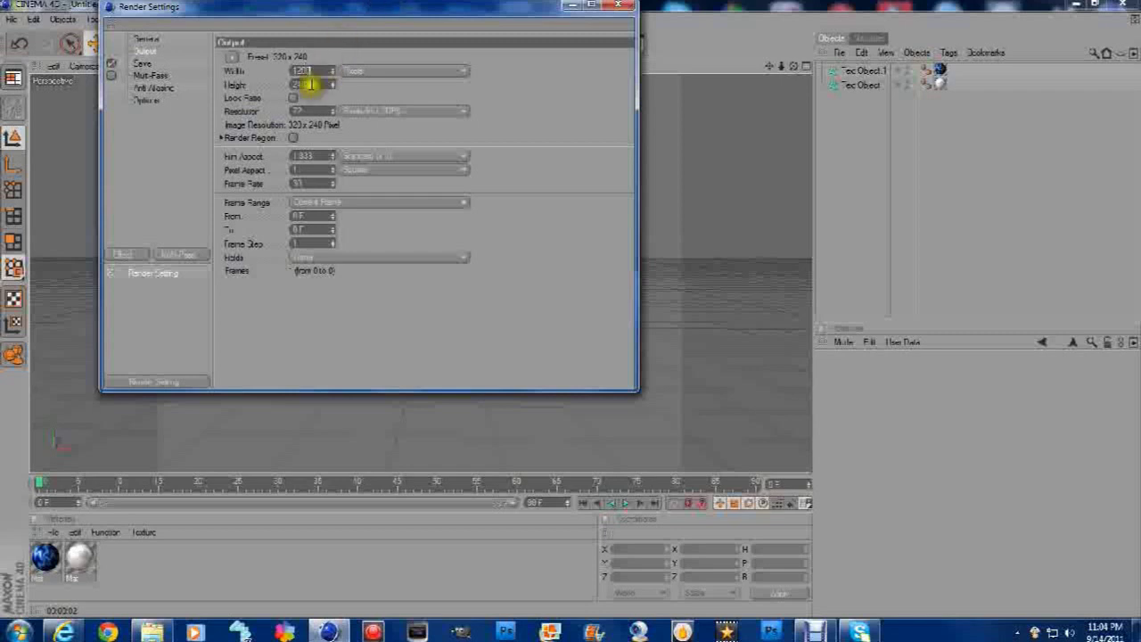
click(308, 83)
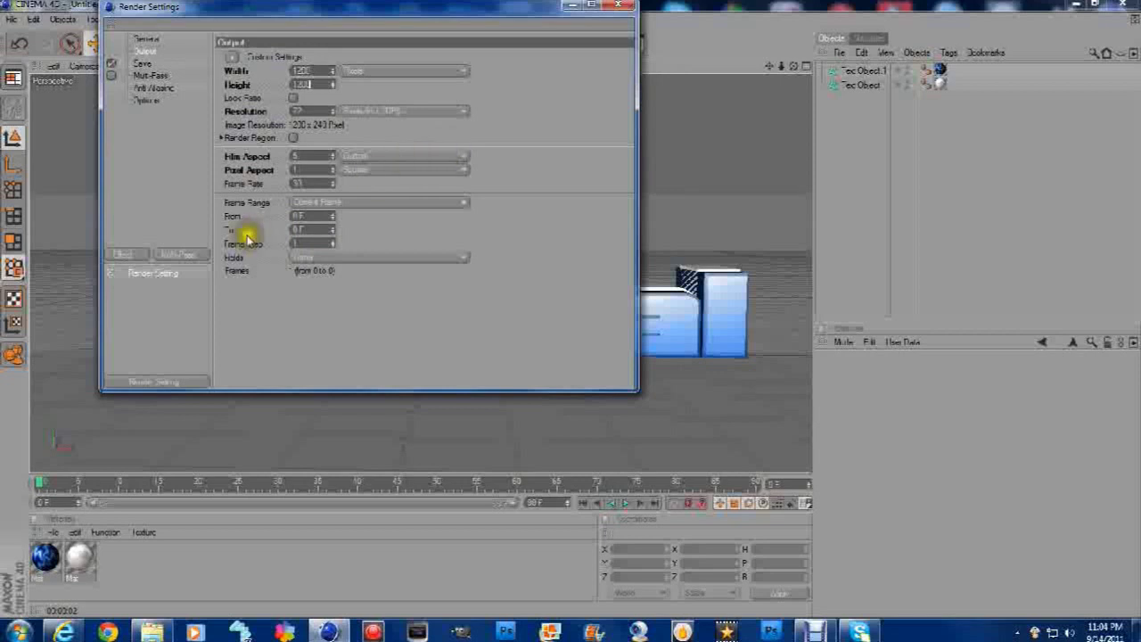
Set the render's save file to "tutorial" in the Pictures library.
click(143, 63)
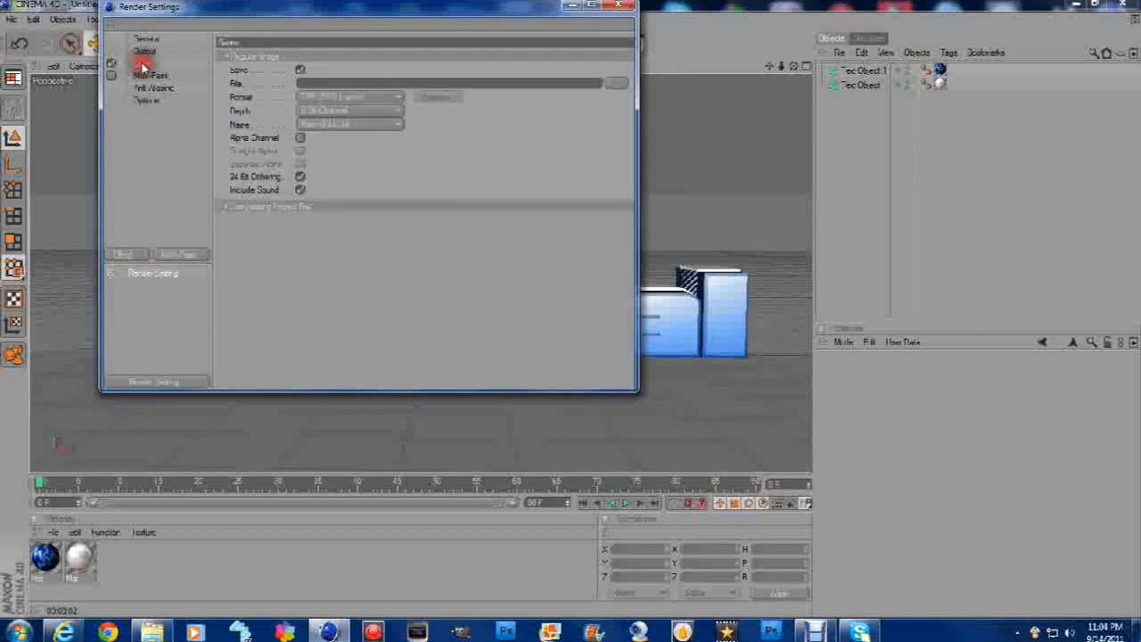
drag(606, 82, 426, 102)
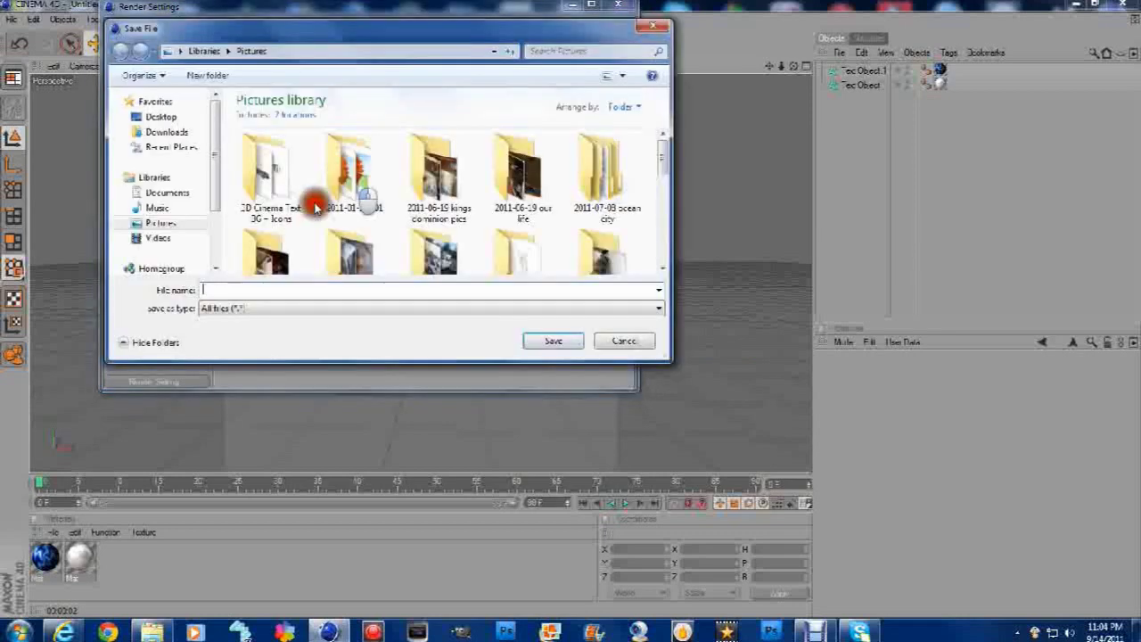
scroll(155, 231, down, 3)
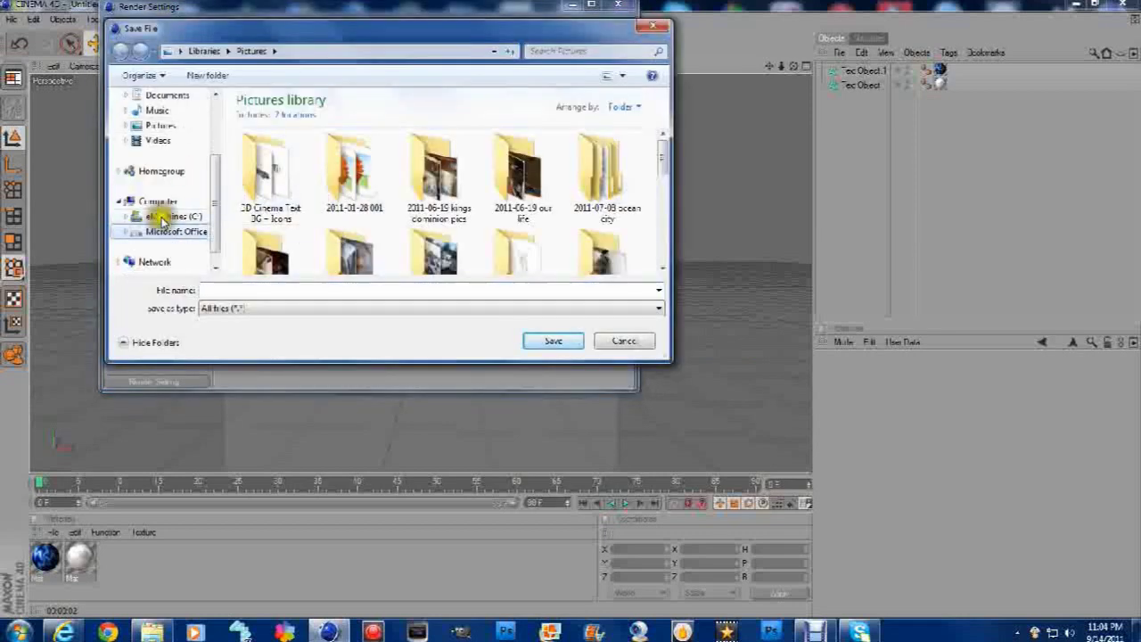
click(152, 224)
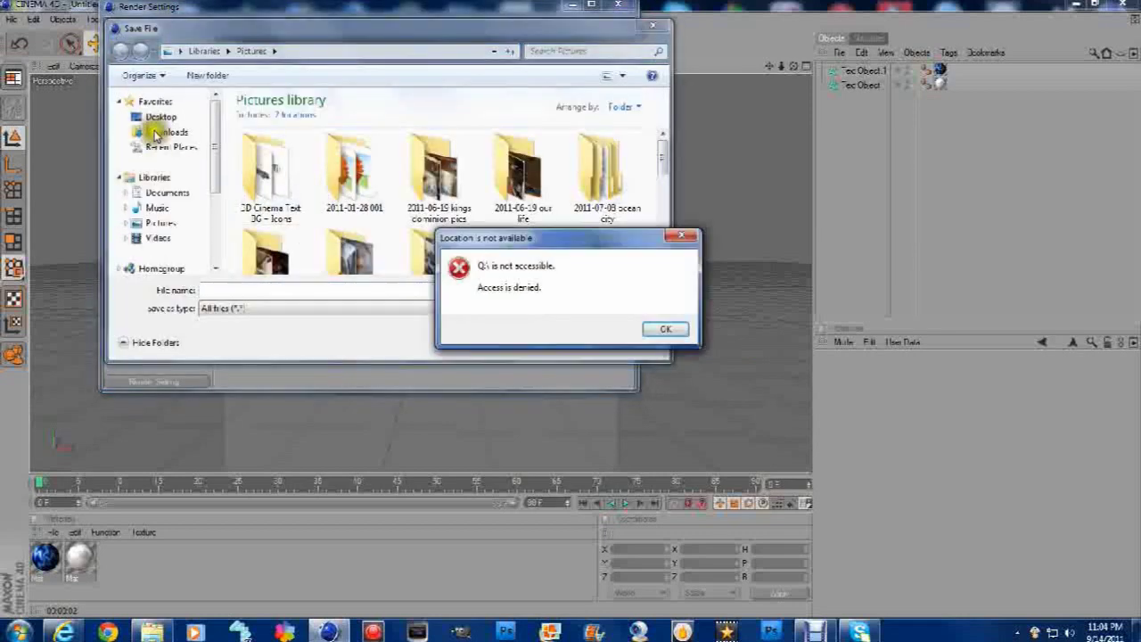
click(652, 327)
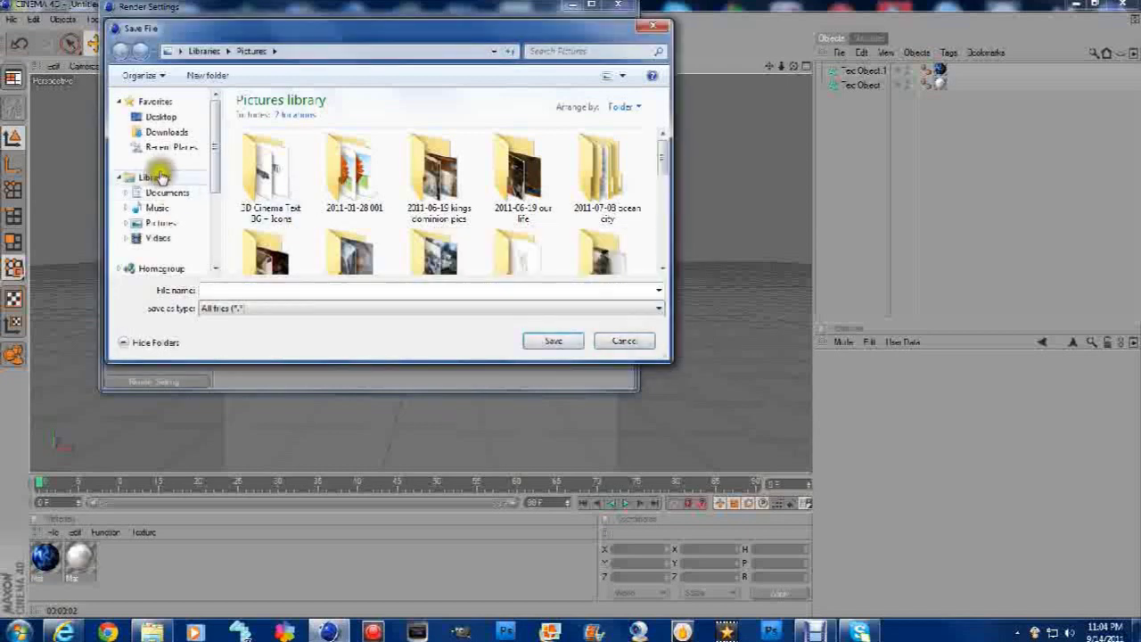
click(159, 223)
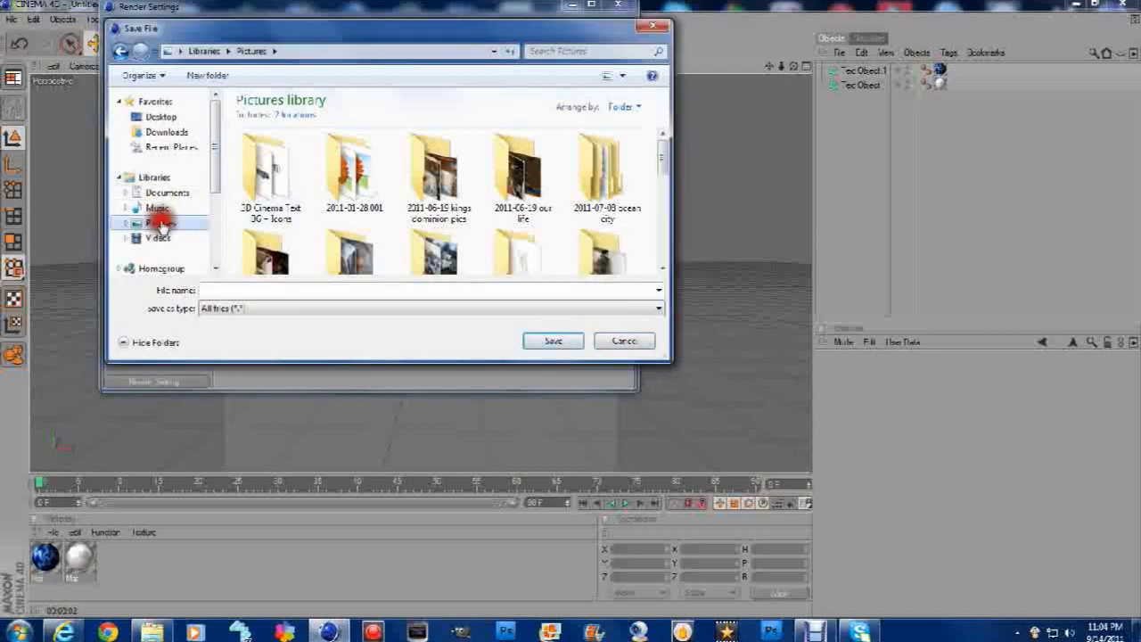
click(256, 291)
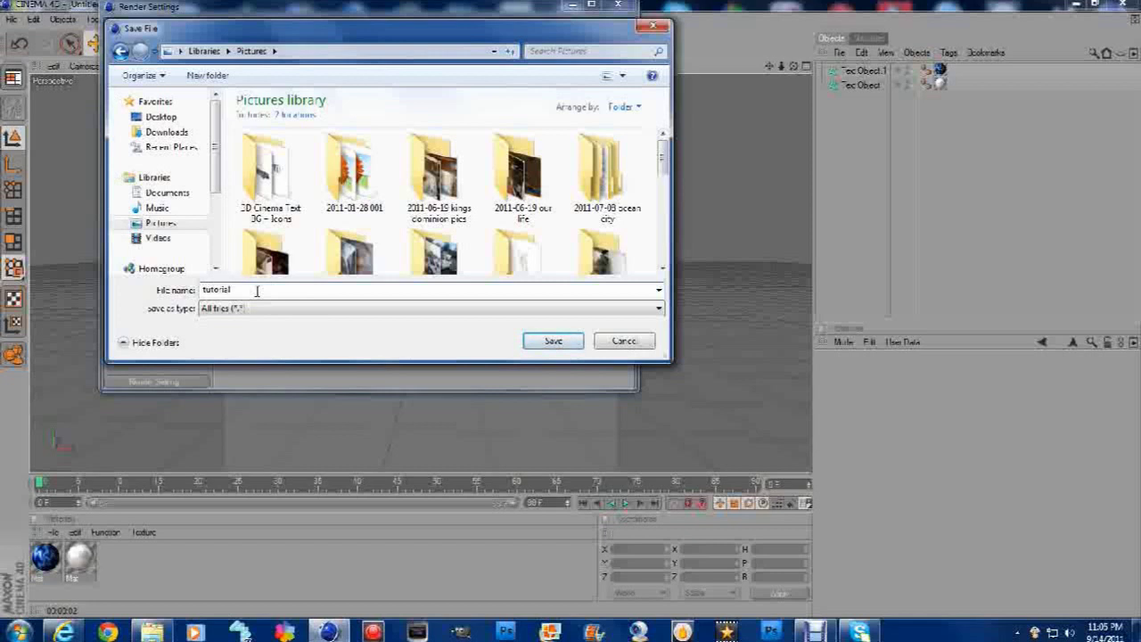
click(546, 340)
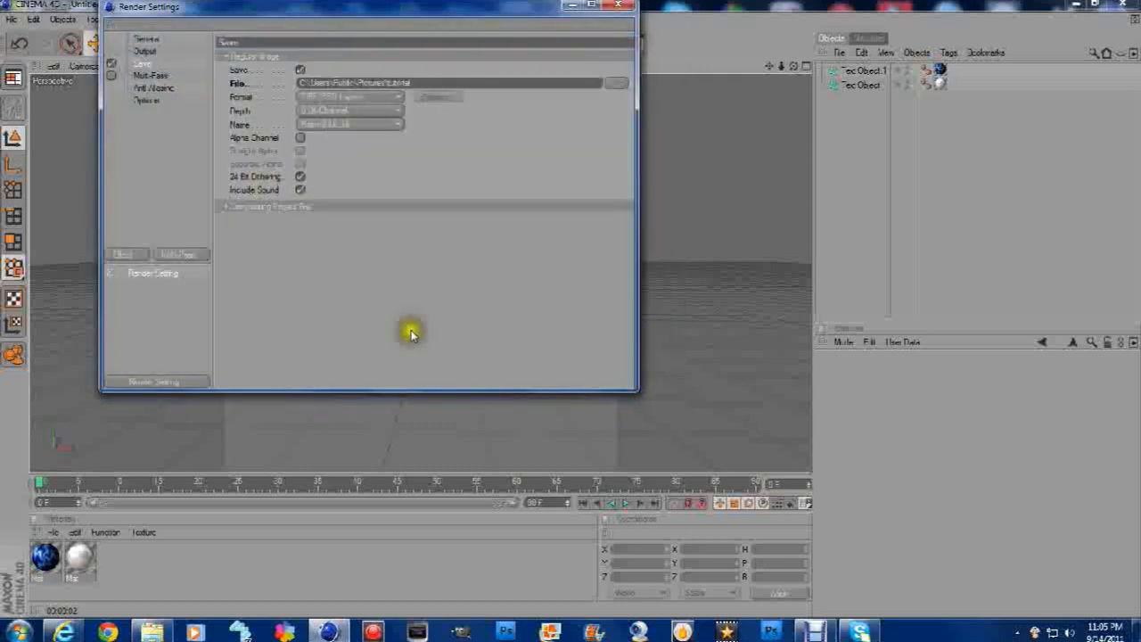
Set the saved render's image format to PNG.
click(378, 110)
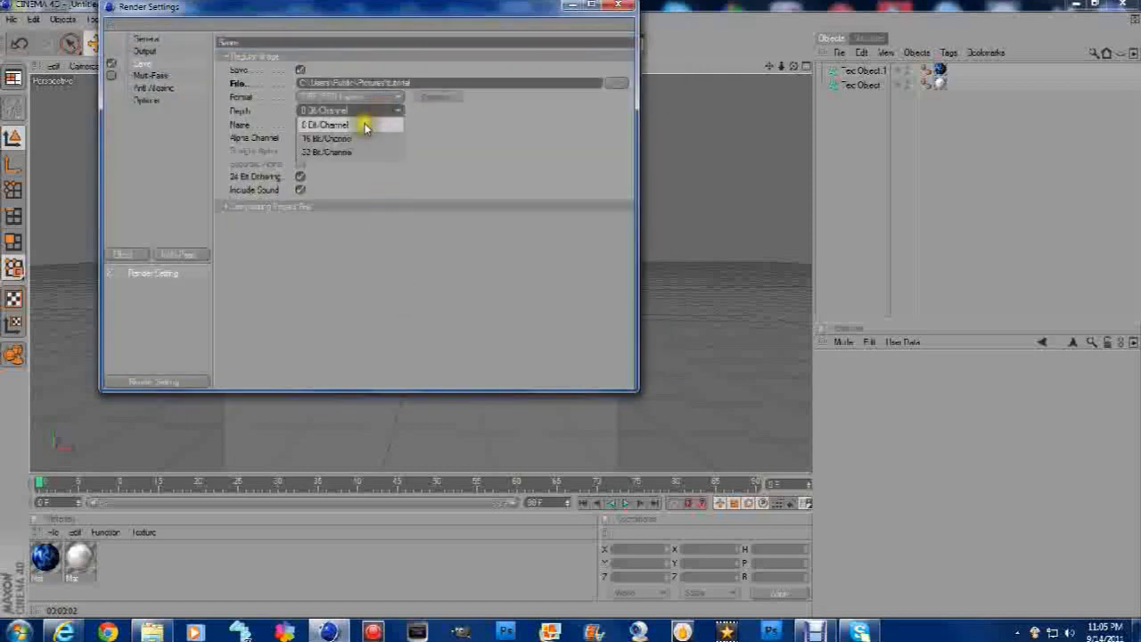
click(366, 98)
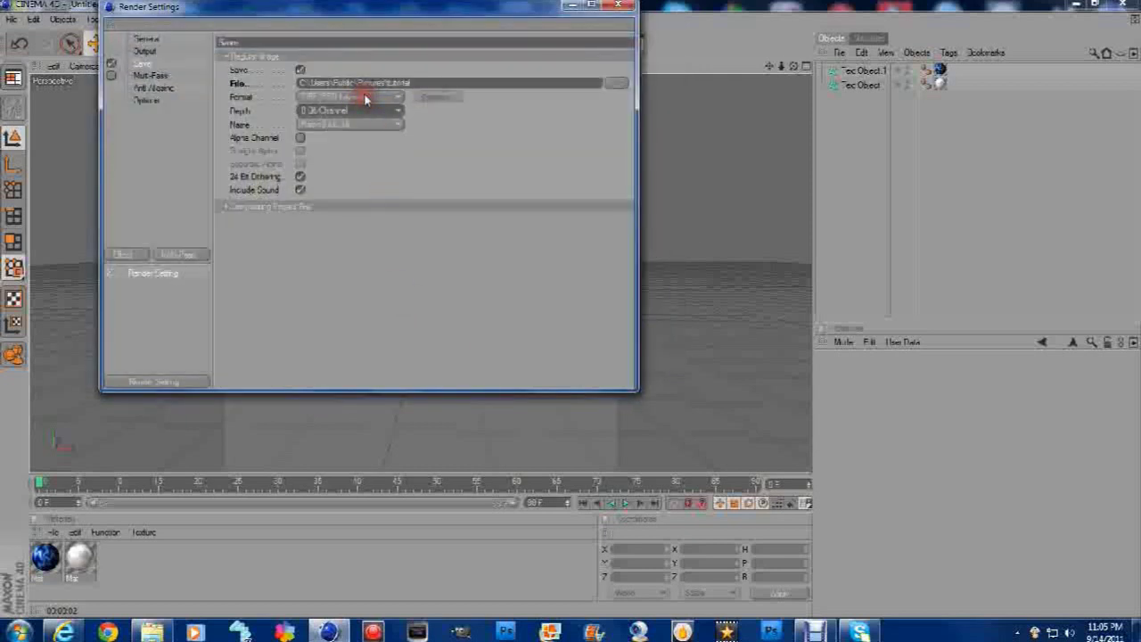
click(366, 98)
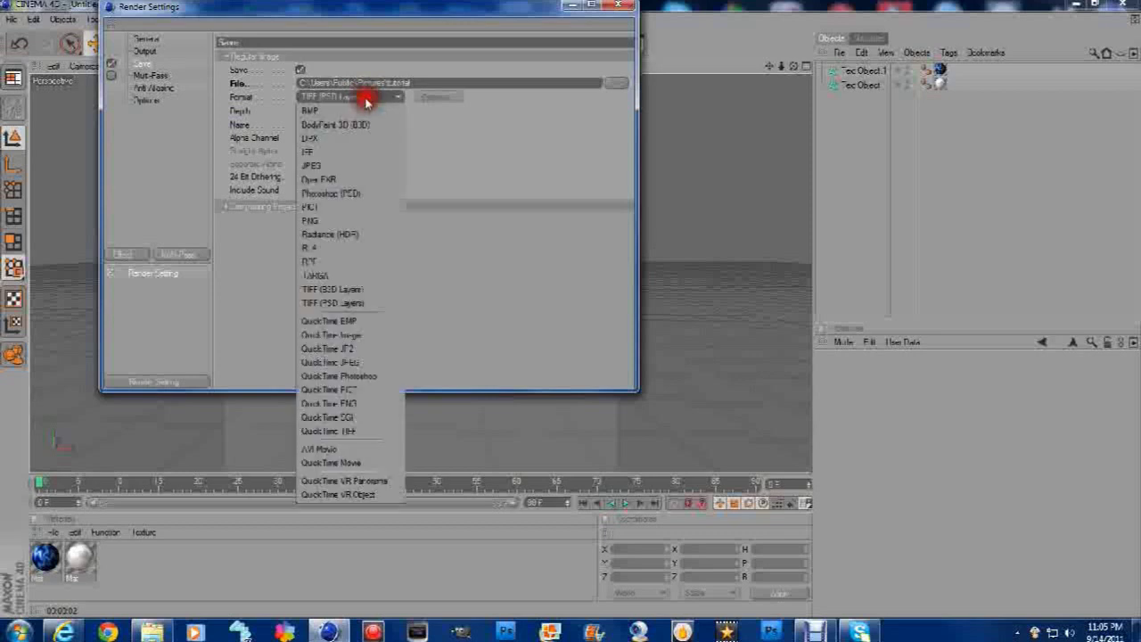
click(323, 220)
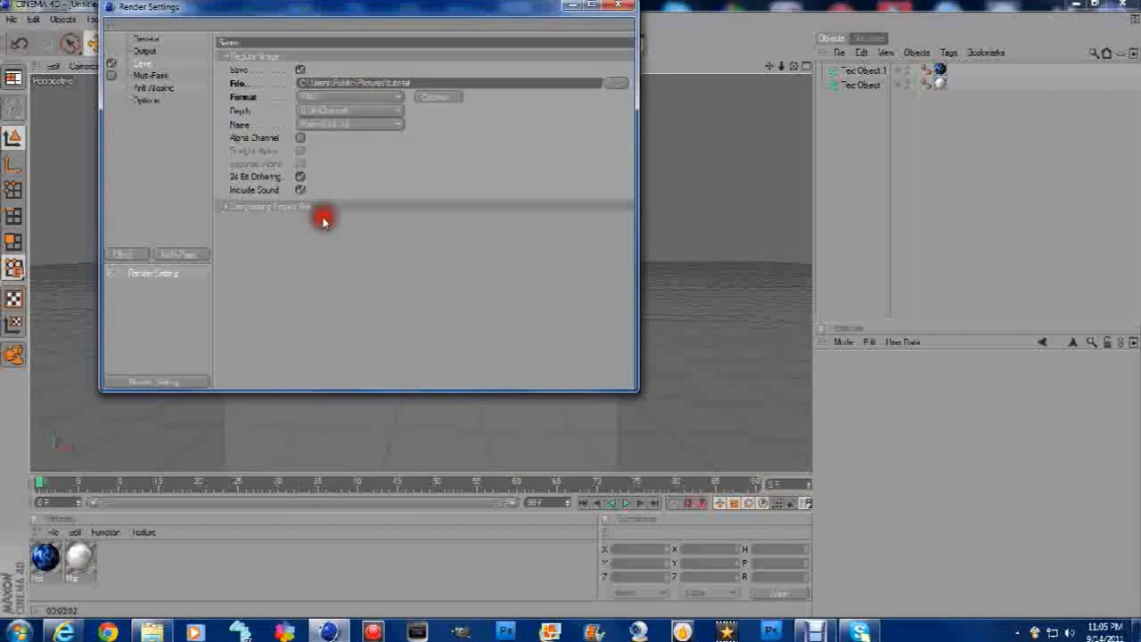
Set the render's Anti-Aliasing to Best and view the Multi-Pass settings.
click(140, 102)
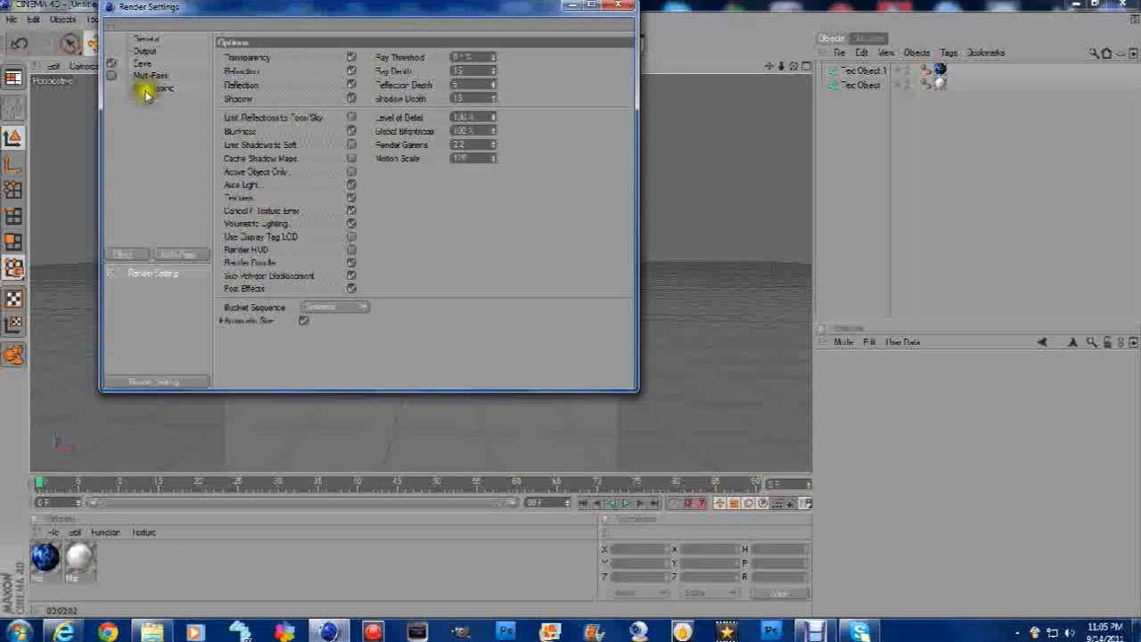
click(152, 88)
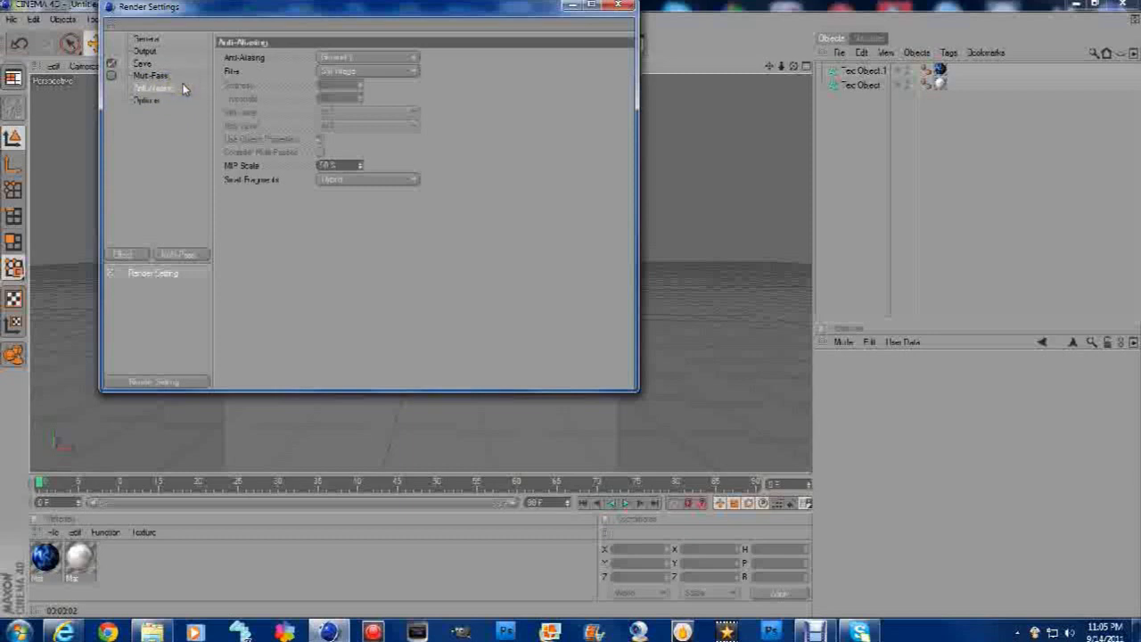
click(324, 57)
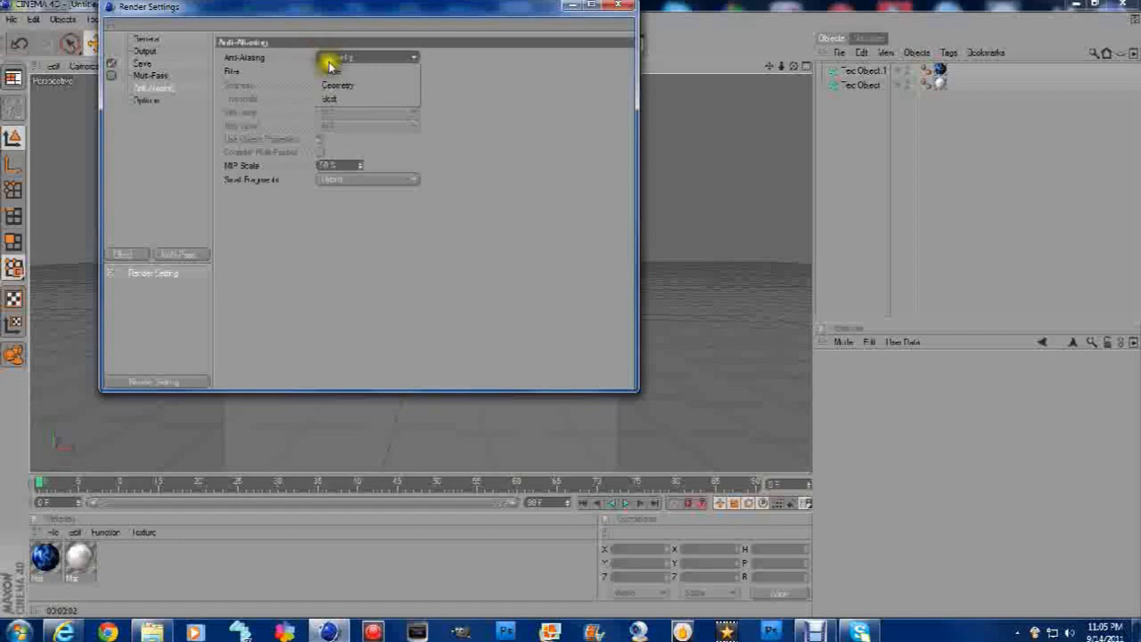
click(326, 98)
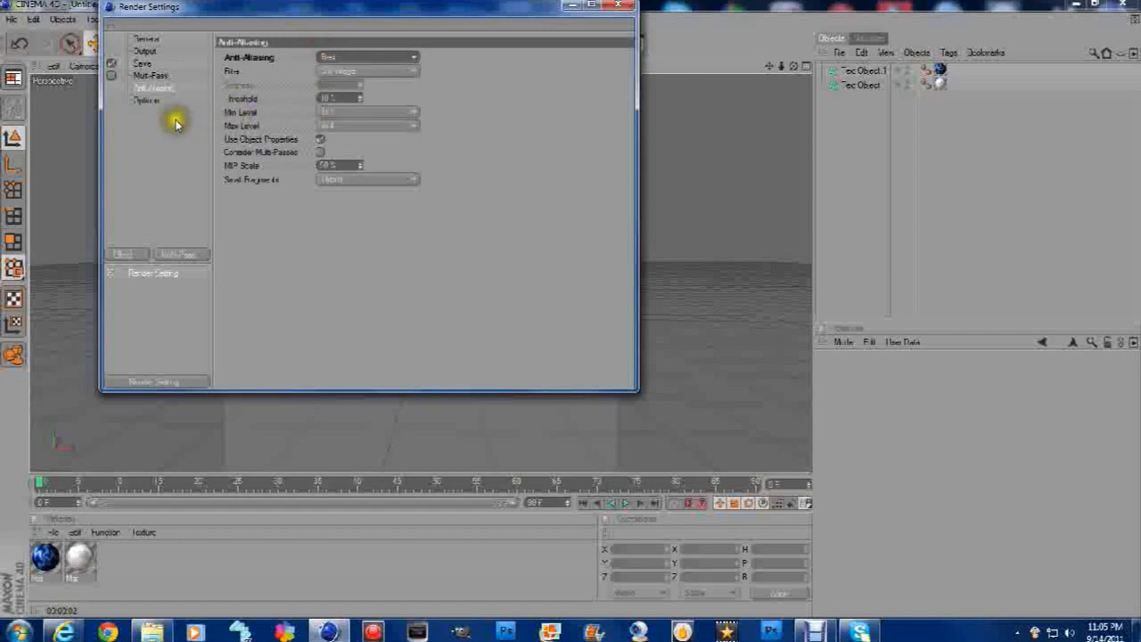
click(151, 77)
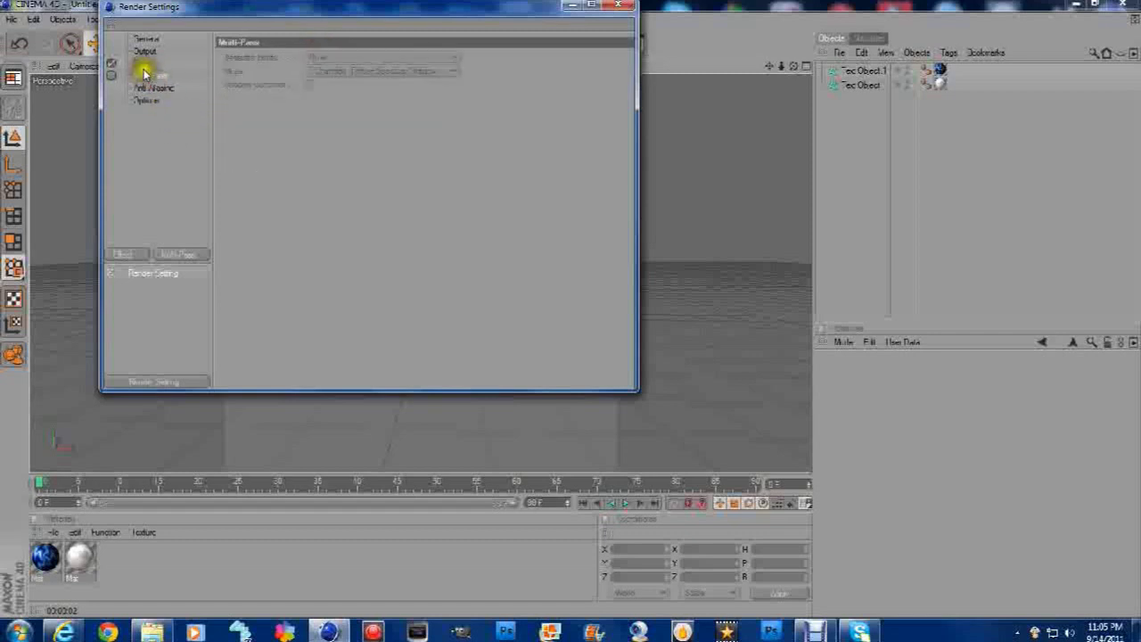
Enable Alpha Channel for the saved render image and keep the Anti-Aliasing set to Best.
click(146, 66)
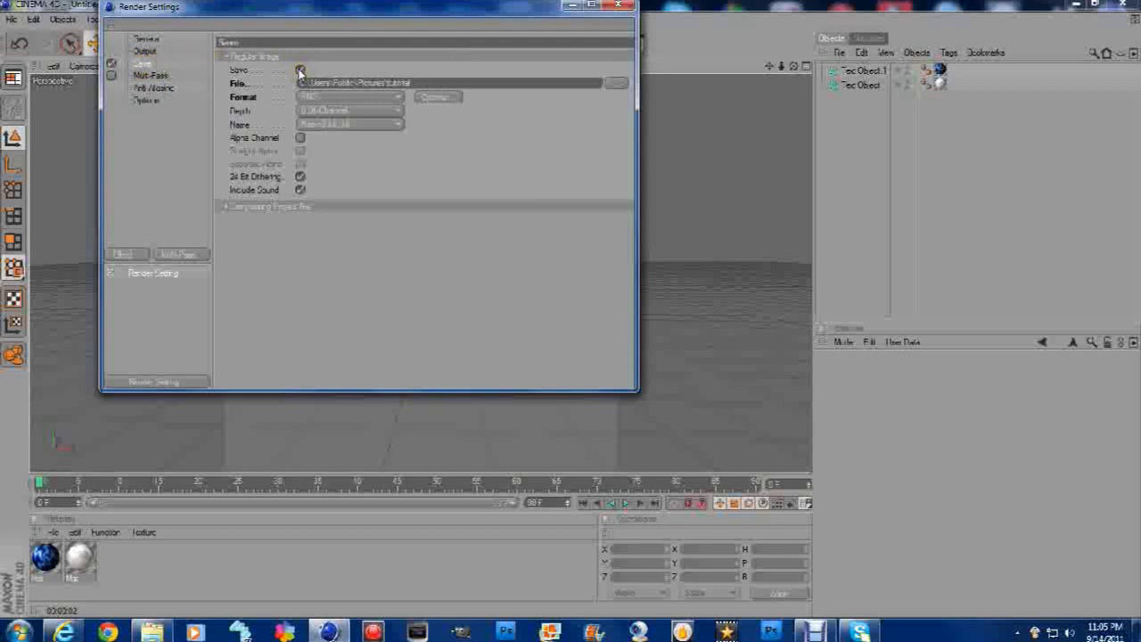
click(299, 138)
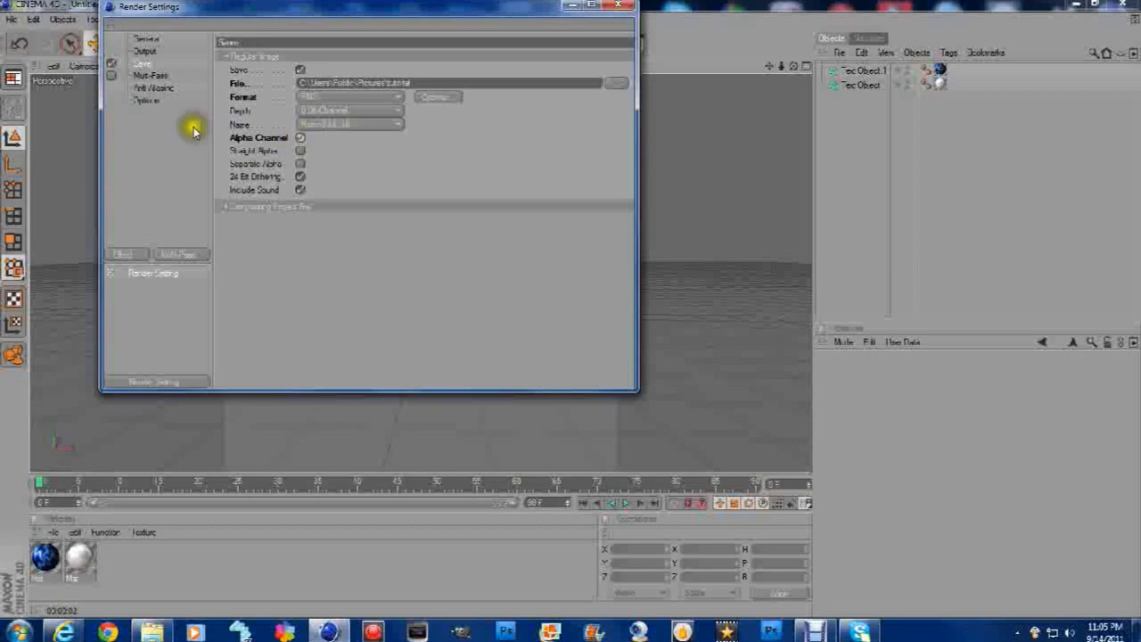
click(141, 101)
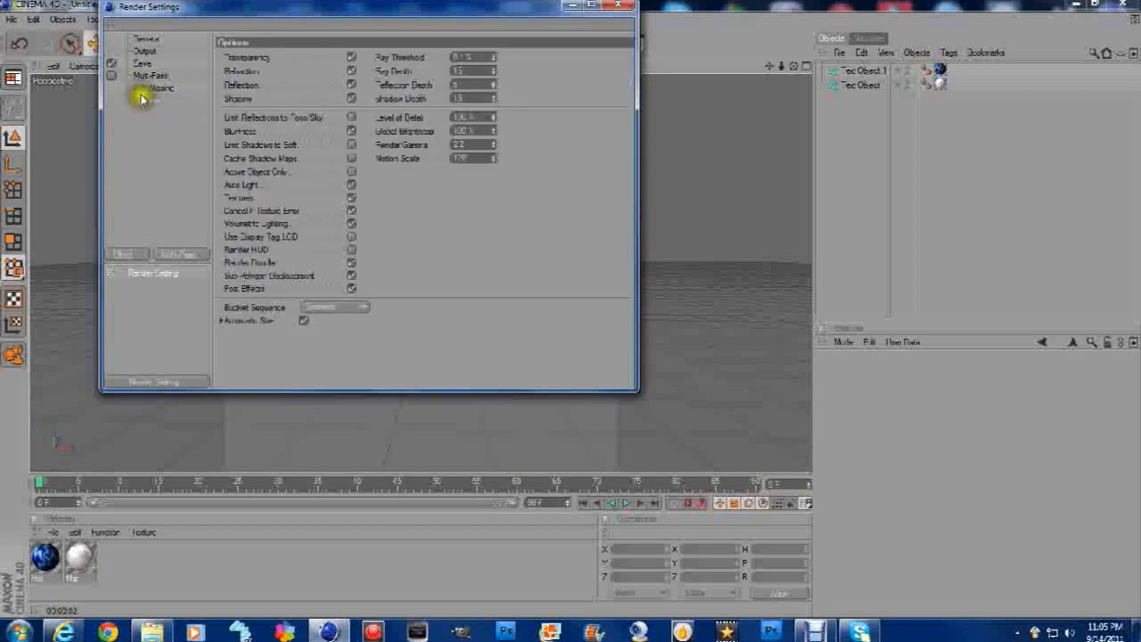
click(145, 89)
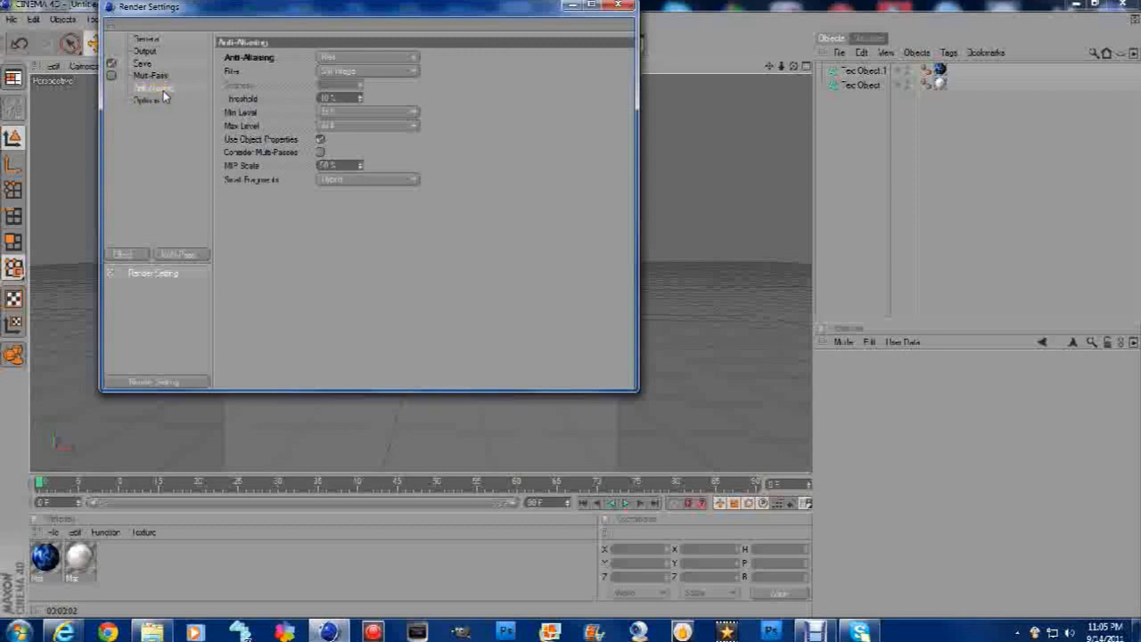
click(336, 61)
click(326, 95)
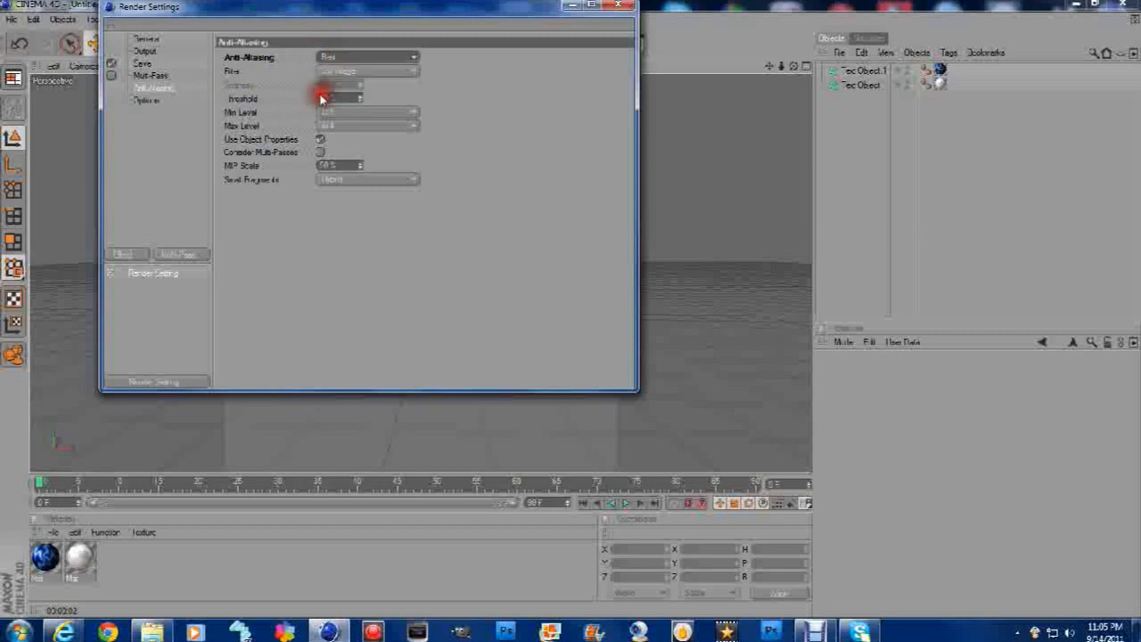
Add the Ambient Occlusion and Global Illumination effects to the render settings, and close the settings.
click(128, 257)
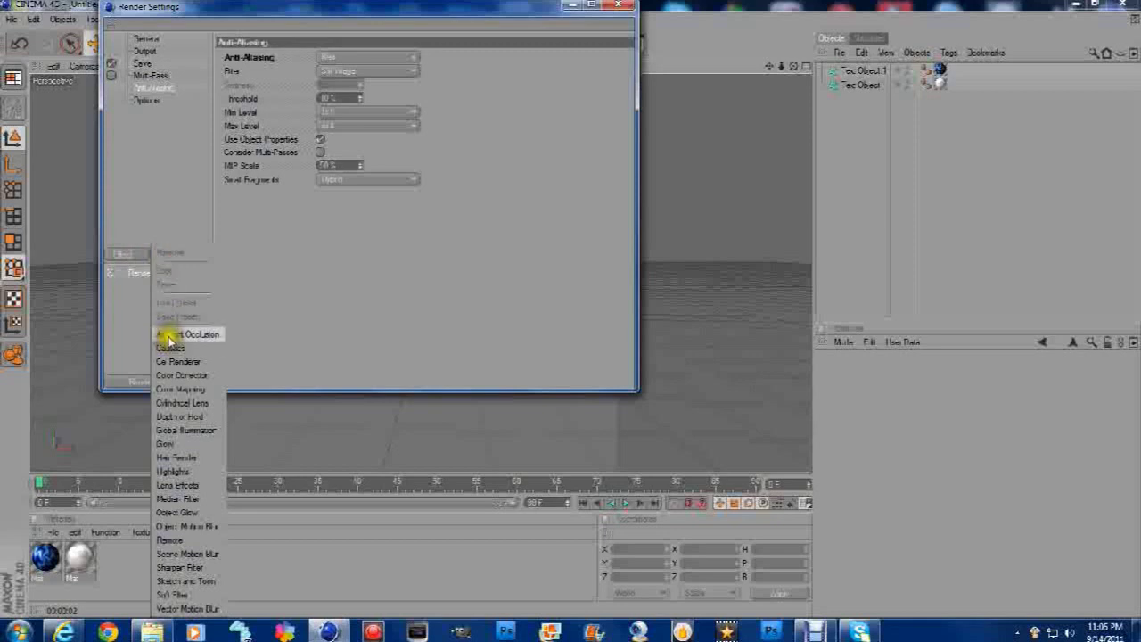
click(170, 335)
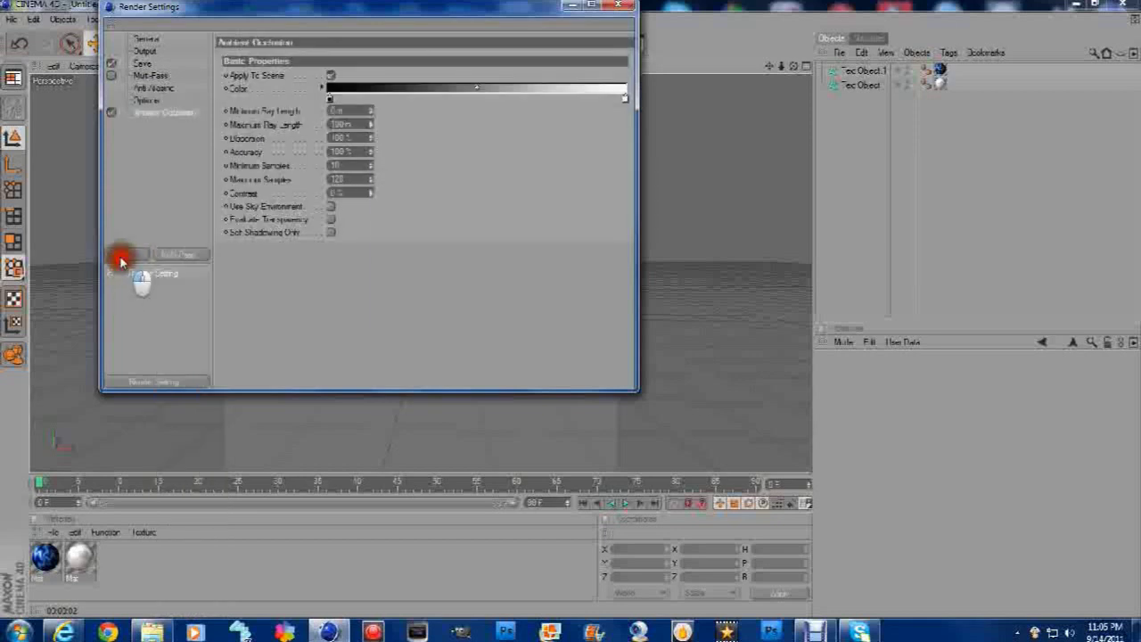
click(115, 255)
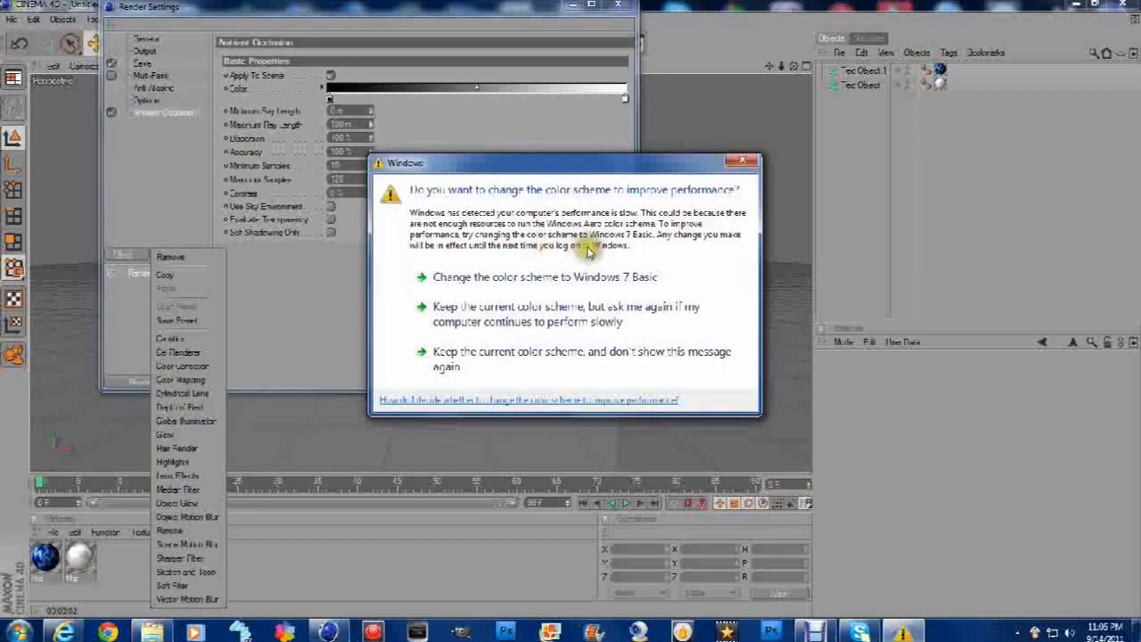
click(741, 162)
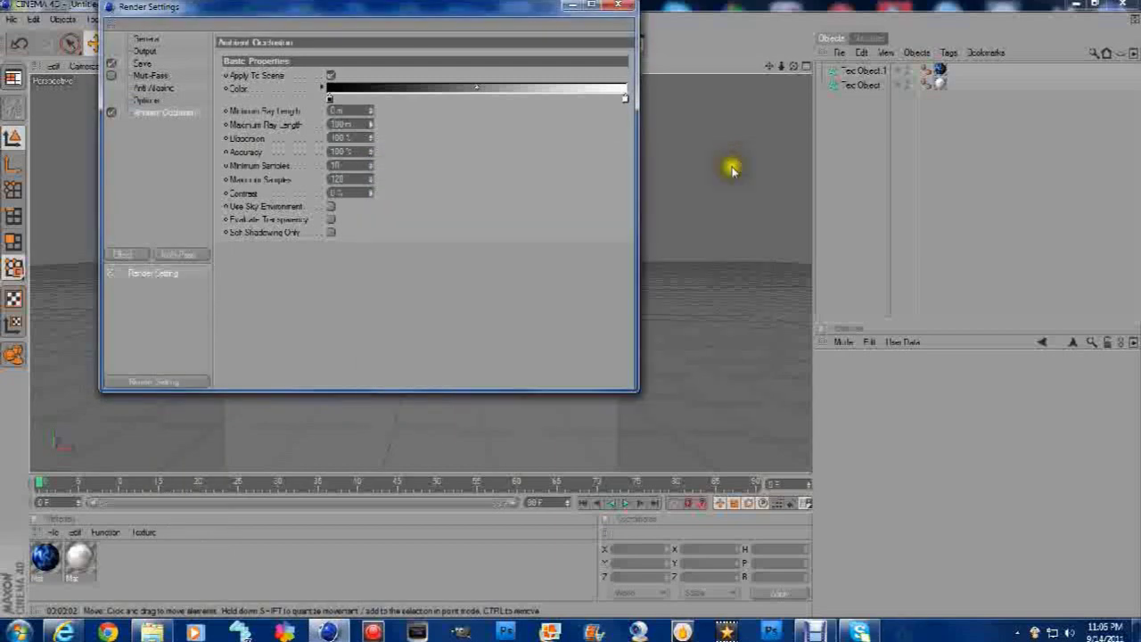
click(123, 256)
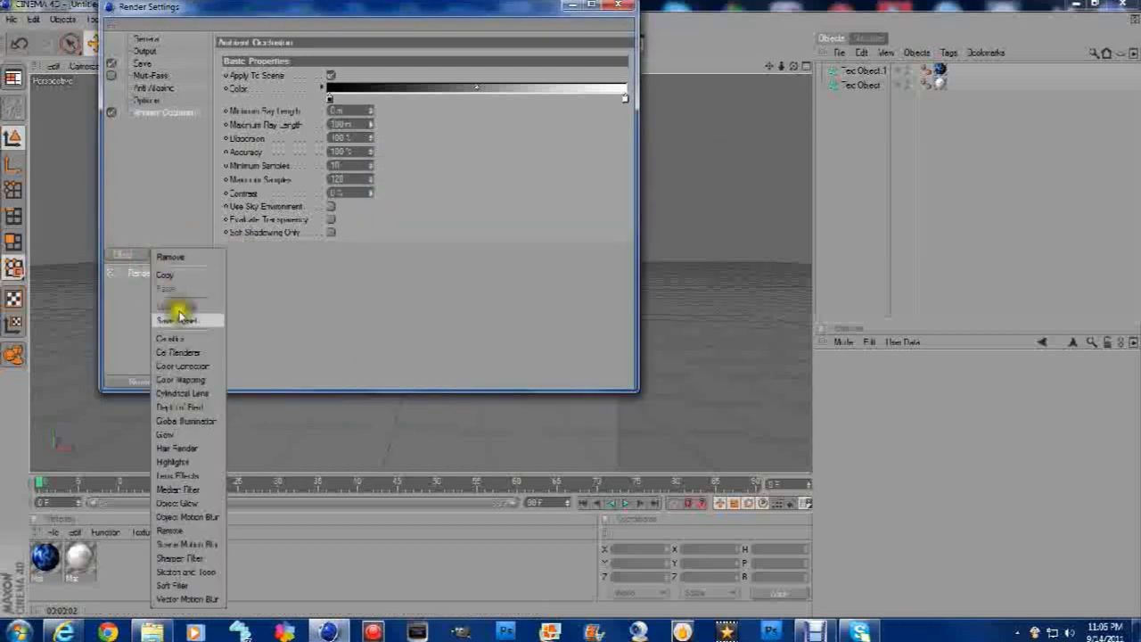
click(176, 421)
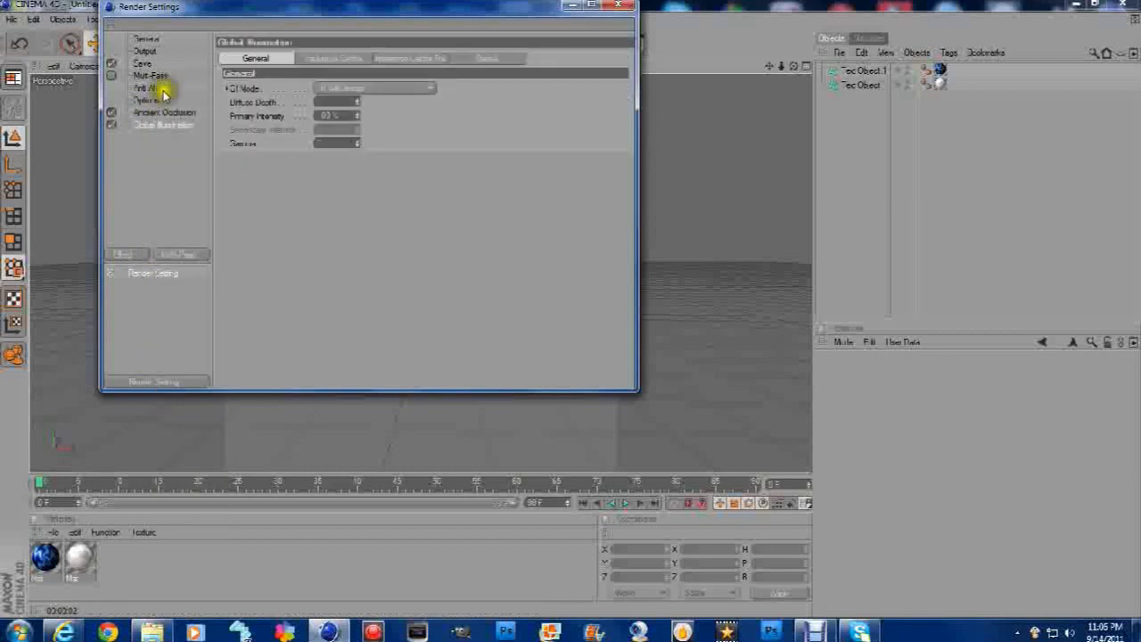
click(616, 11)
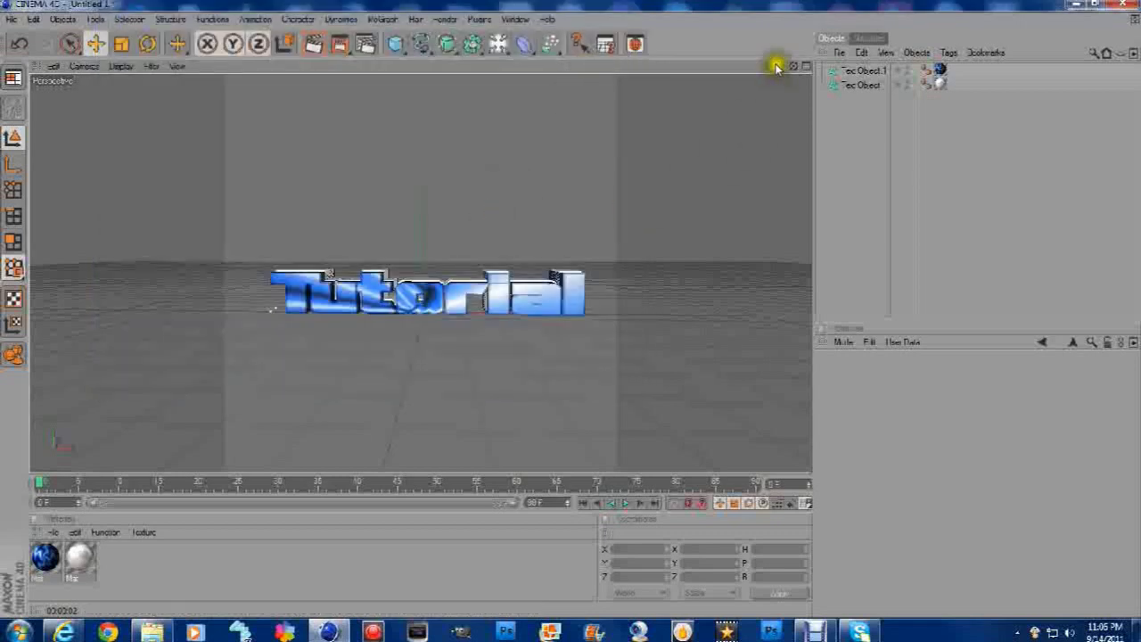
Render the "Tutorial" text to the Picture Viewer.
drag(769, 66, 576, 303)
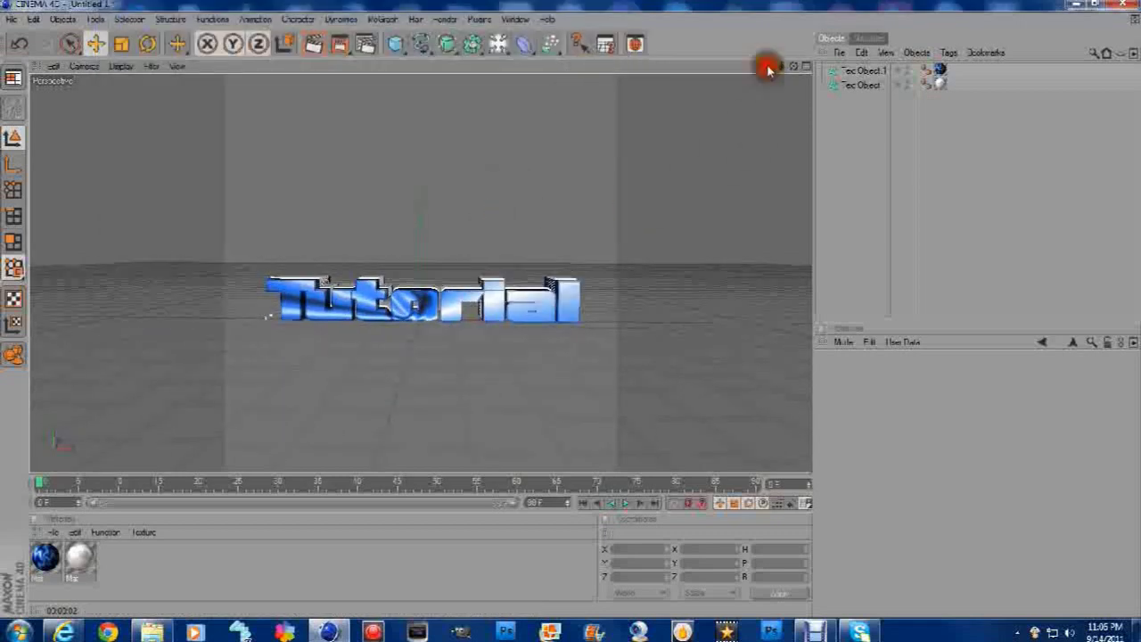
click(340, 45)
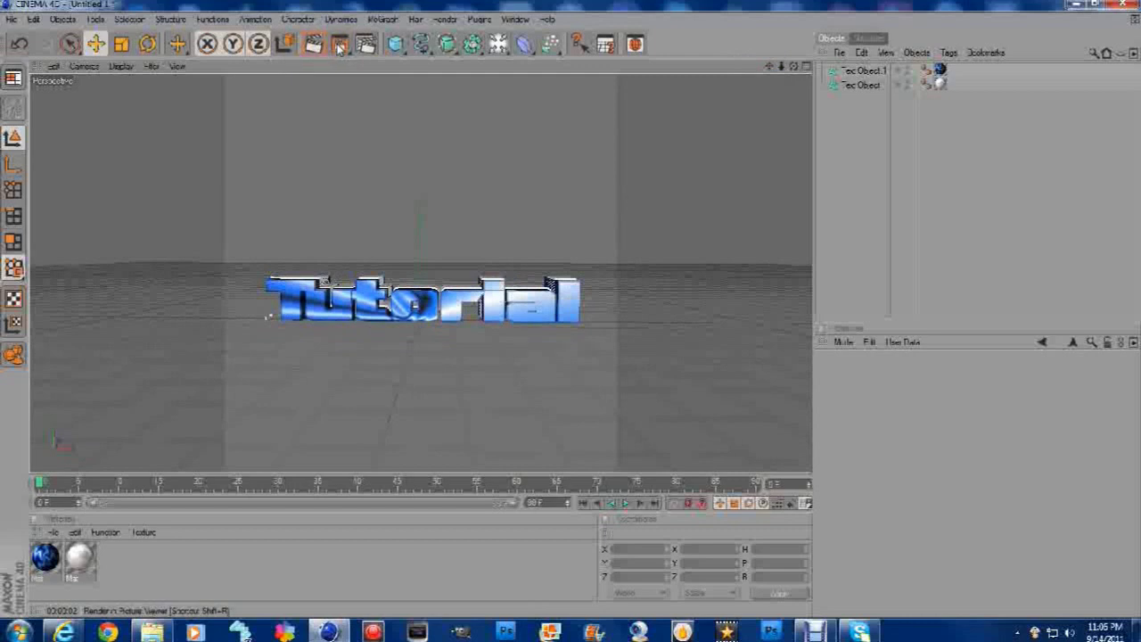
click(338, 46)
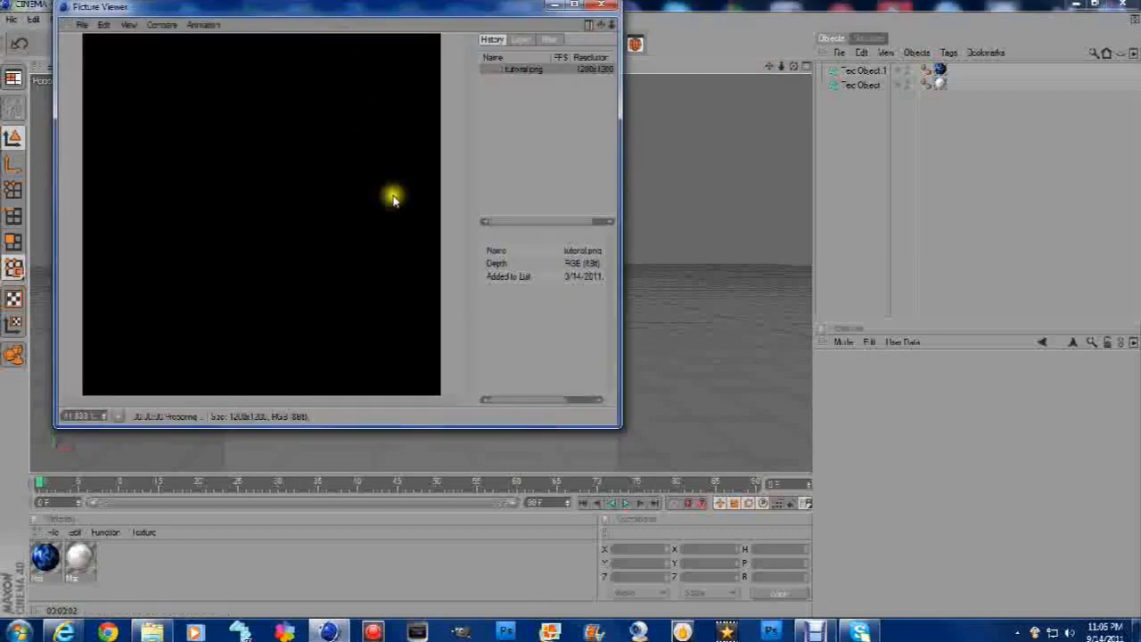
Close the Picture Viewer without stopping the render in progress.
click(601, 4)
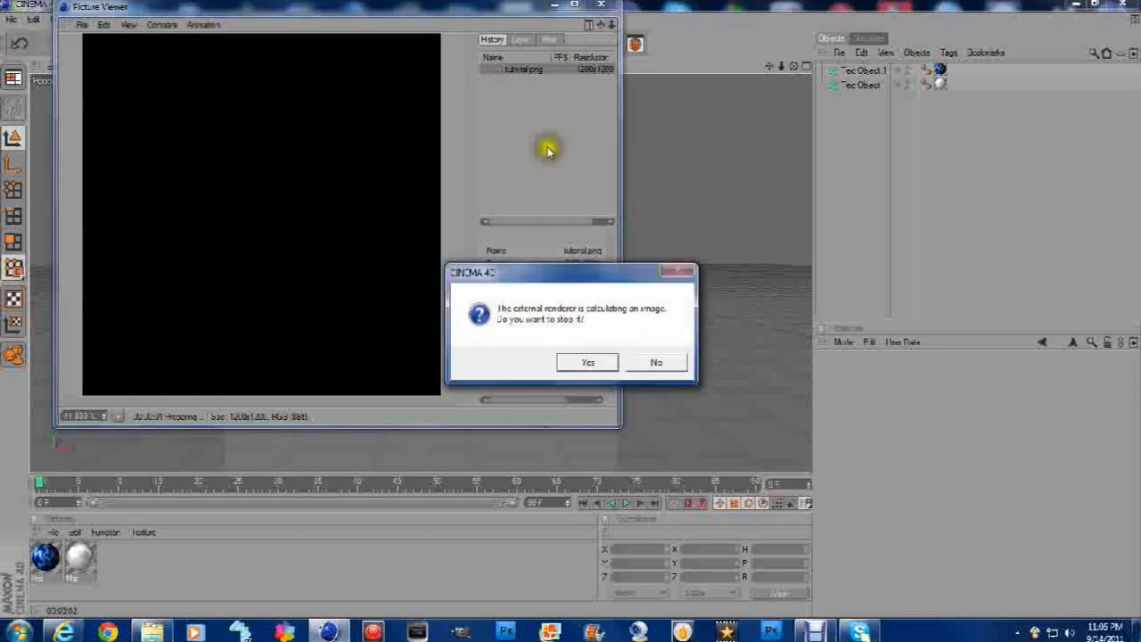
click(654, 360)
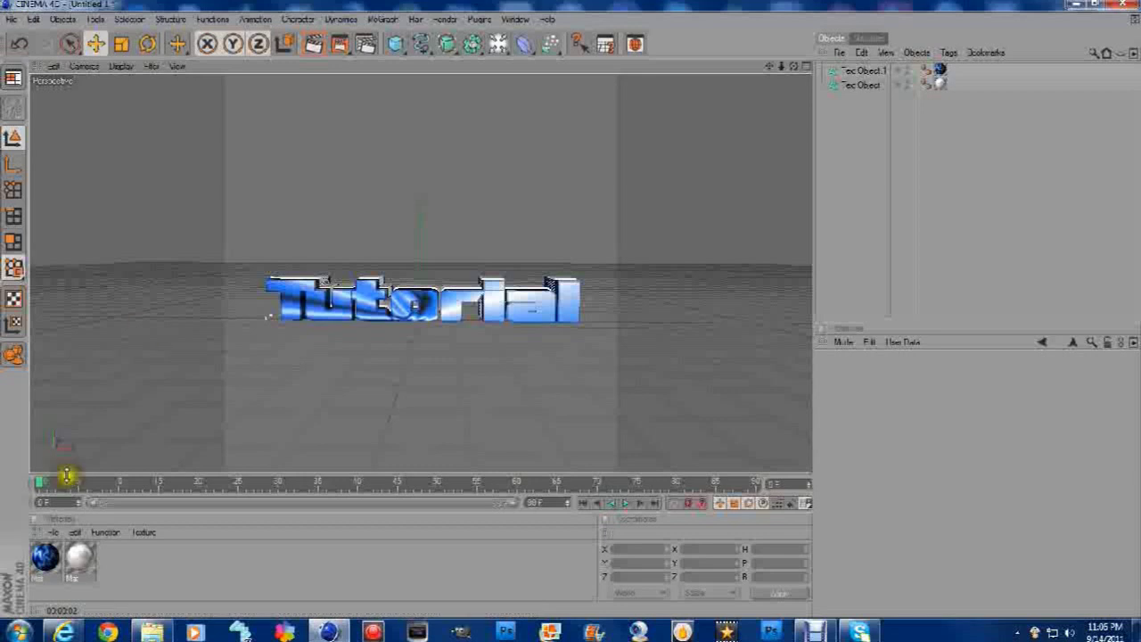
click(1120, 5)
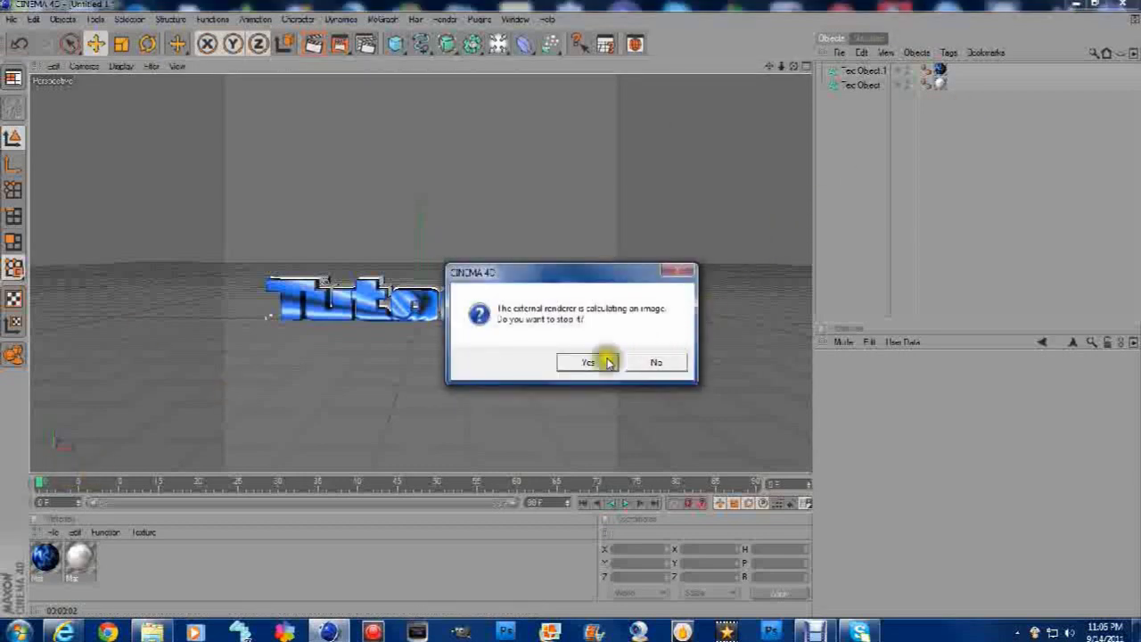
click(656, 360)
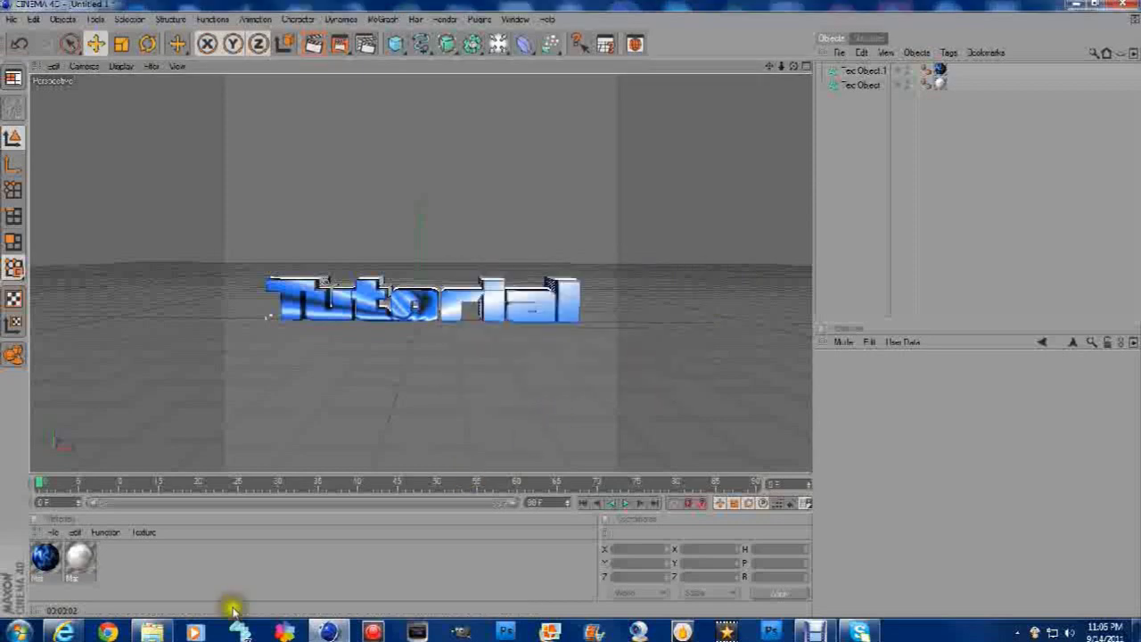
Switch to Windows Explorer and open the Best_YouTube_Template_2.0.psd folder in the Pictures library.
click(163, 634)
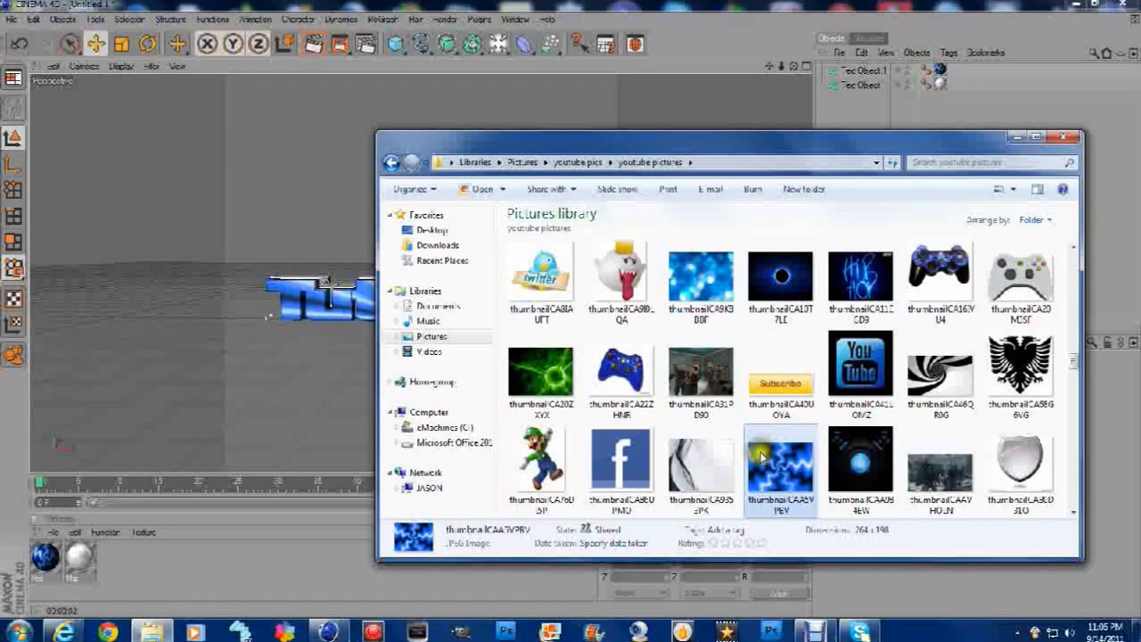
click(391, 163)
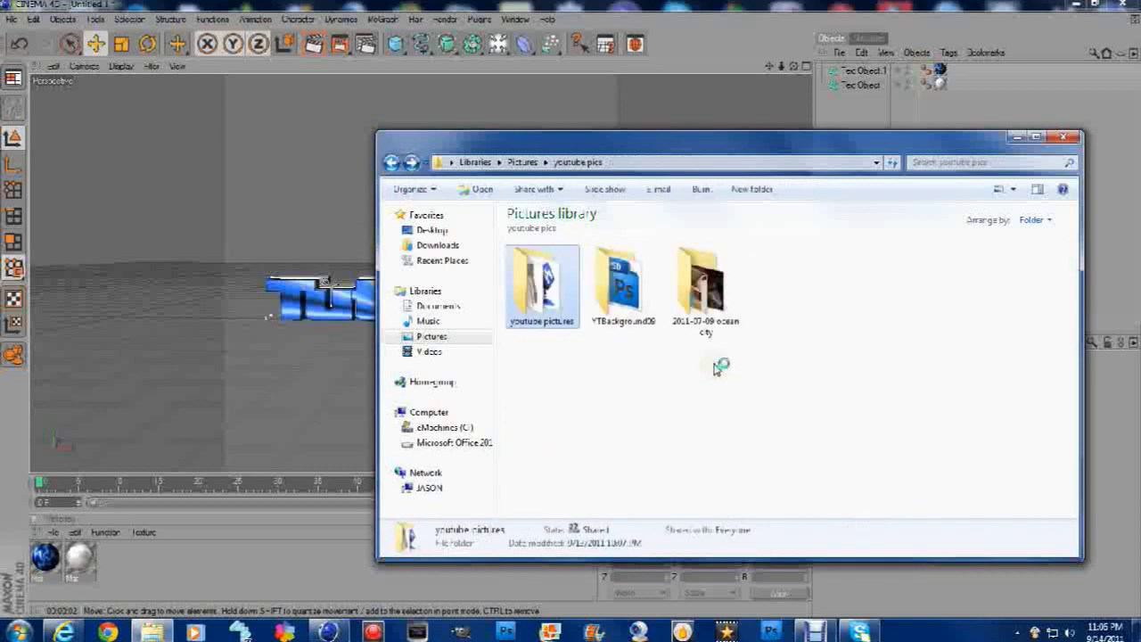
click(392, 163)
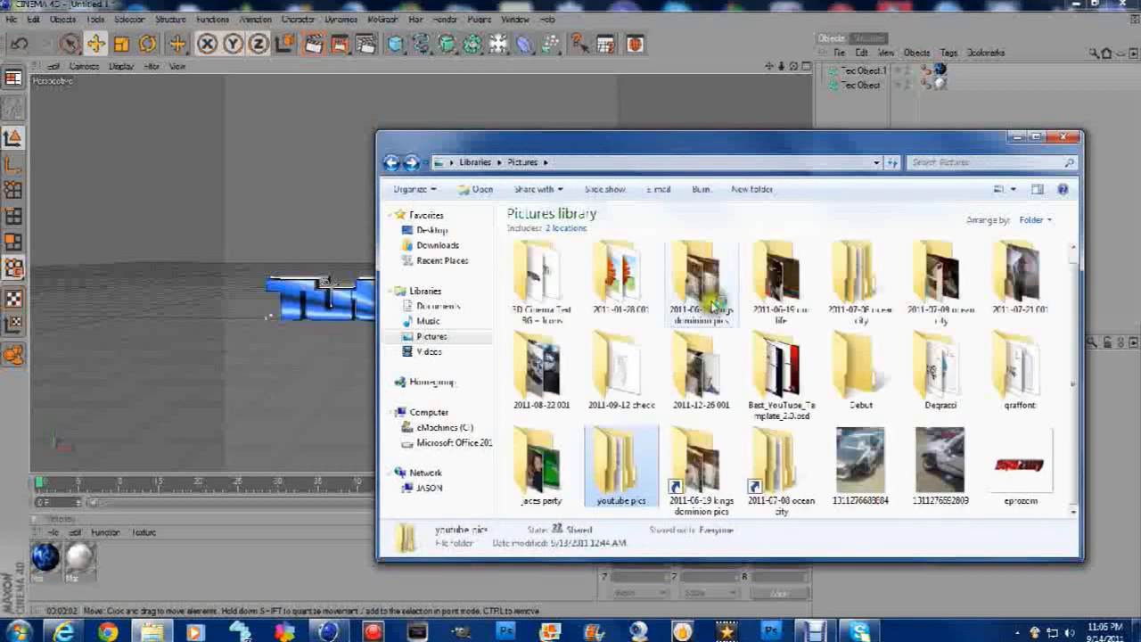
click(789, 370)
double_click(789, 370)
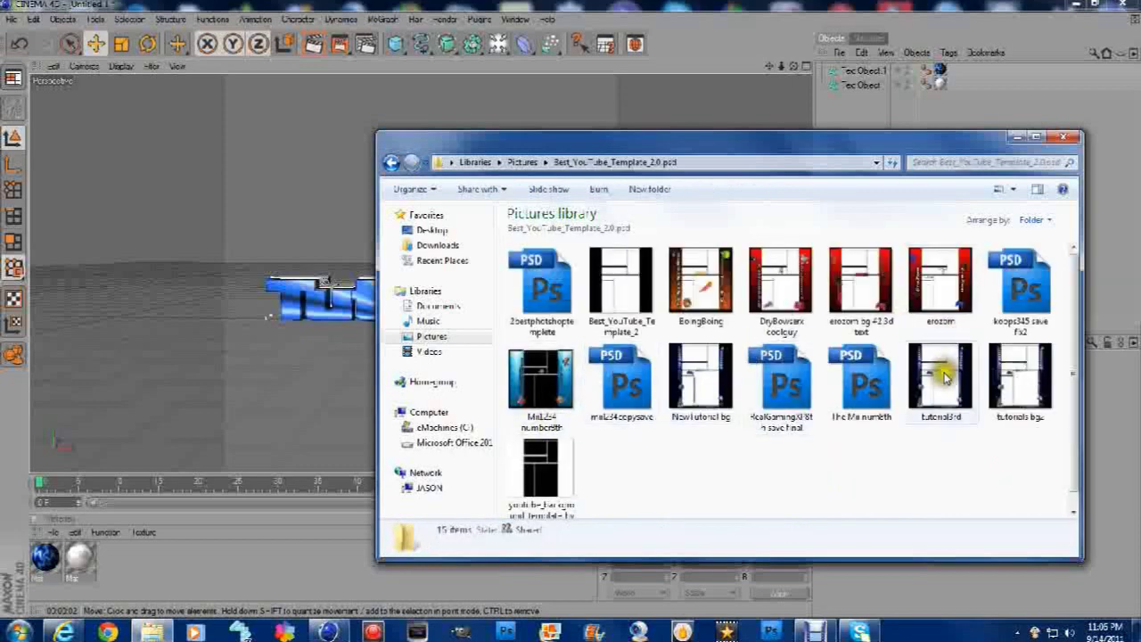
View the "NewTutorial bg" image as an example of the finished text, and close the image and the folder.
click(716, 406)
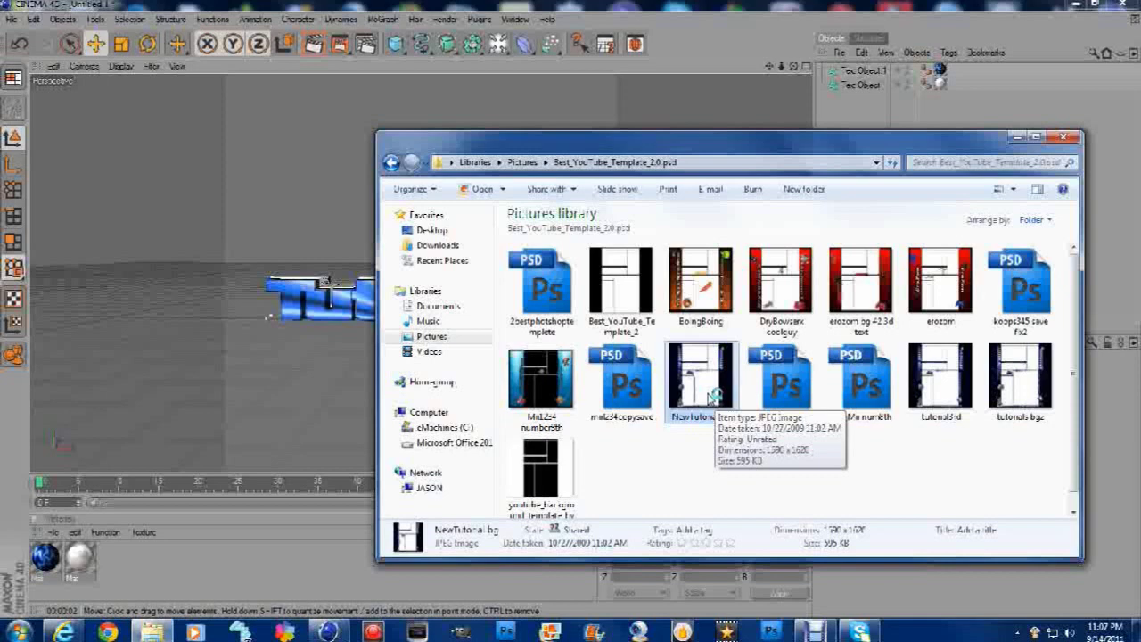
double_click(713, 396)
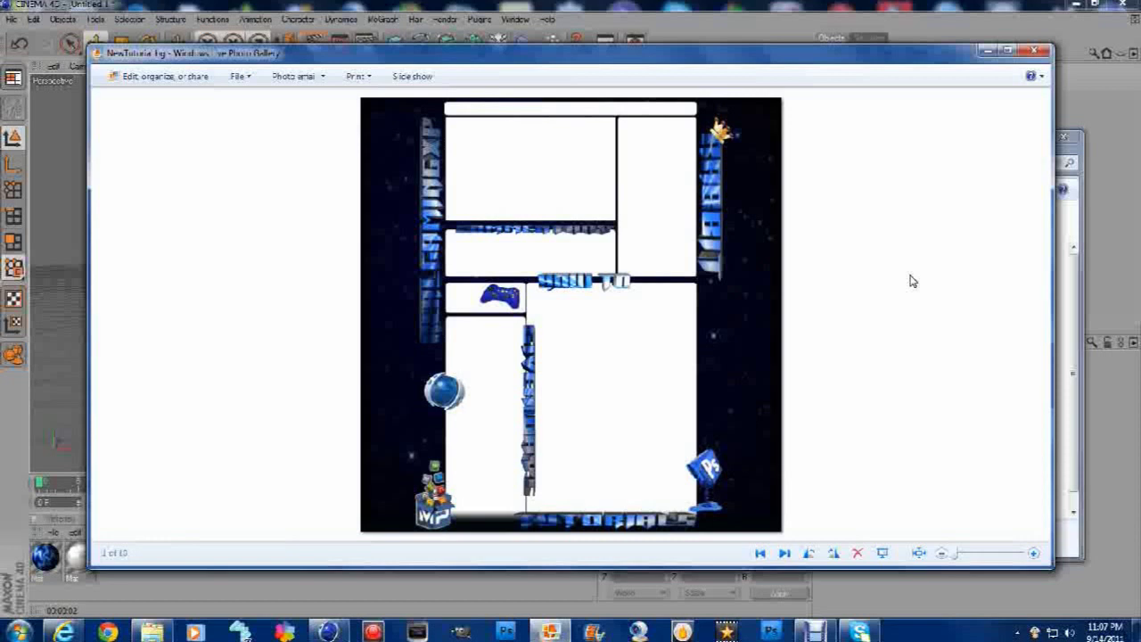
click(1040, 54)
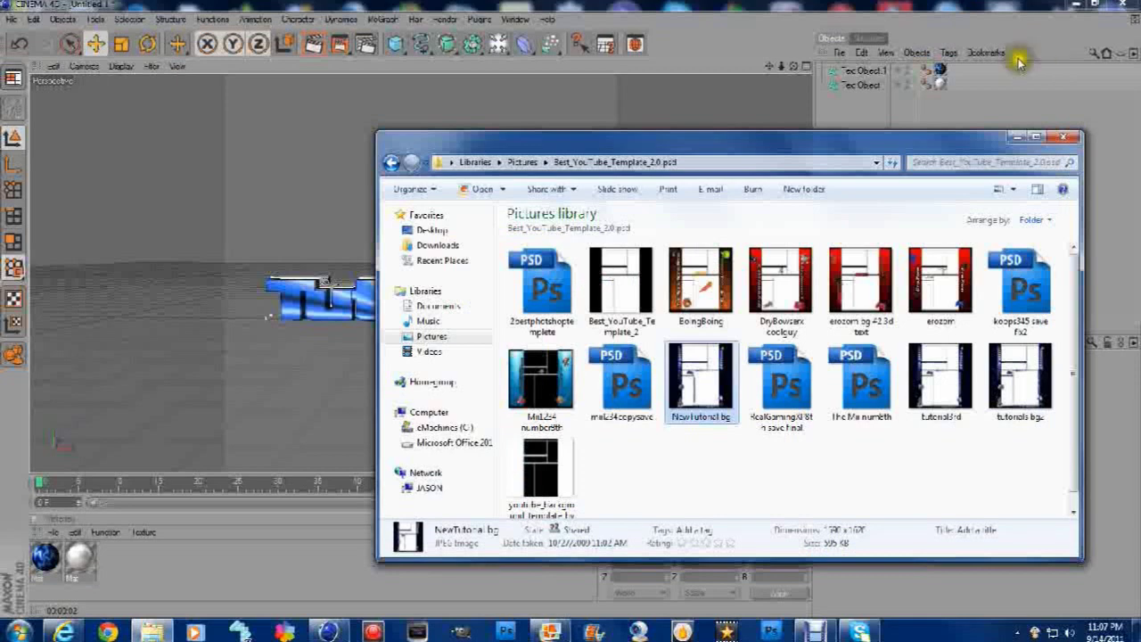
click(1072, 137)
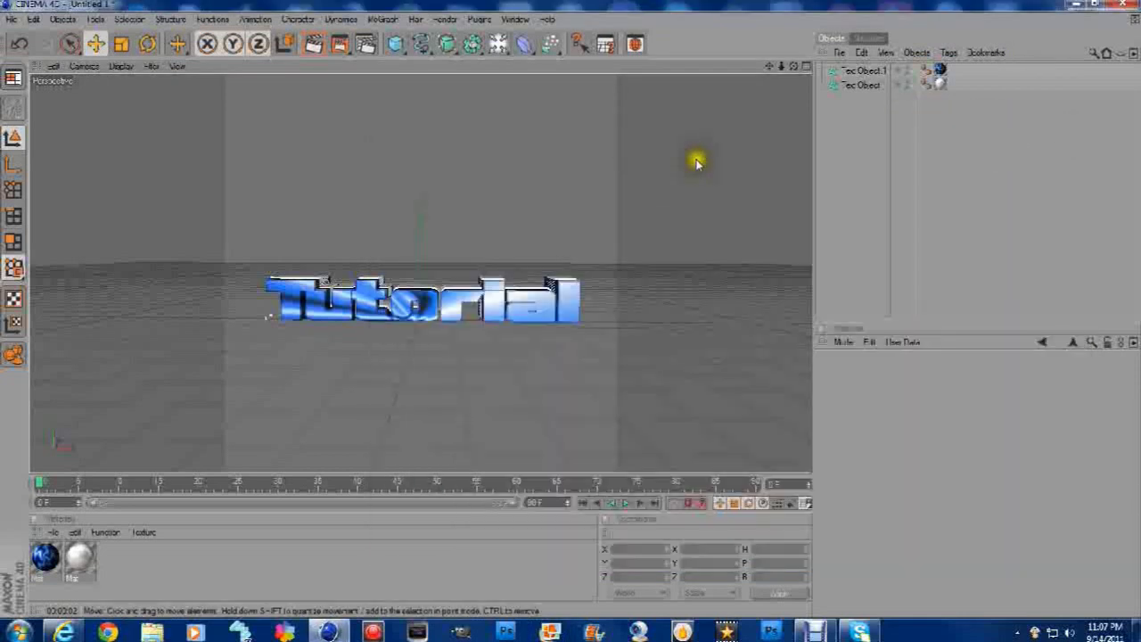
Quit CINEMA 4D and stop the render in progress.
click(1120, 9)
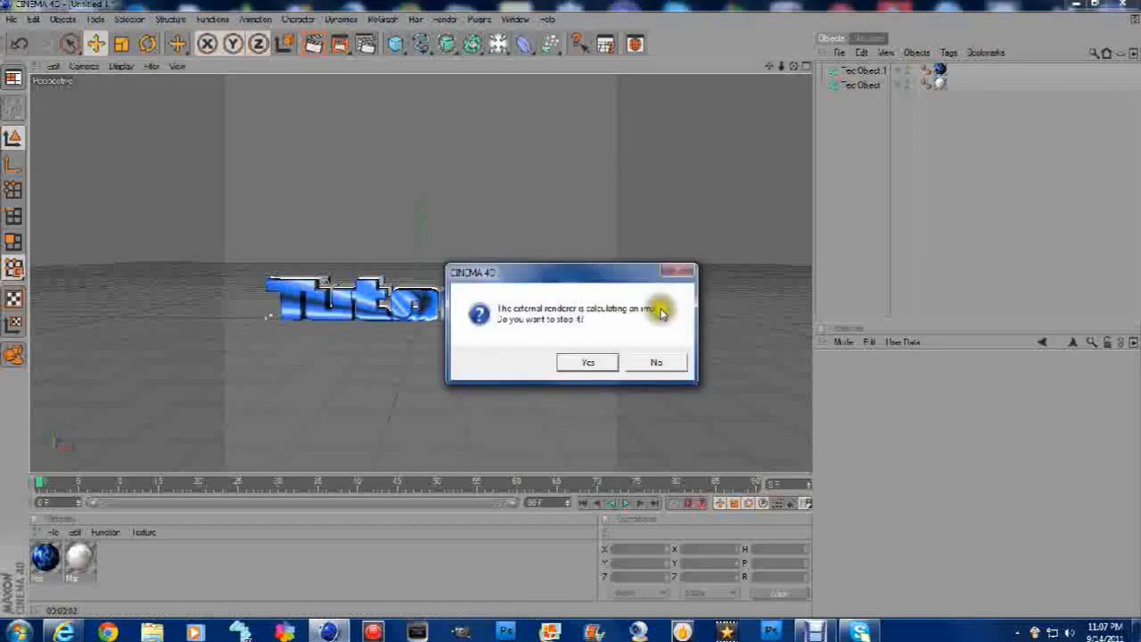
click(595, 361)
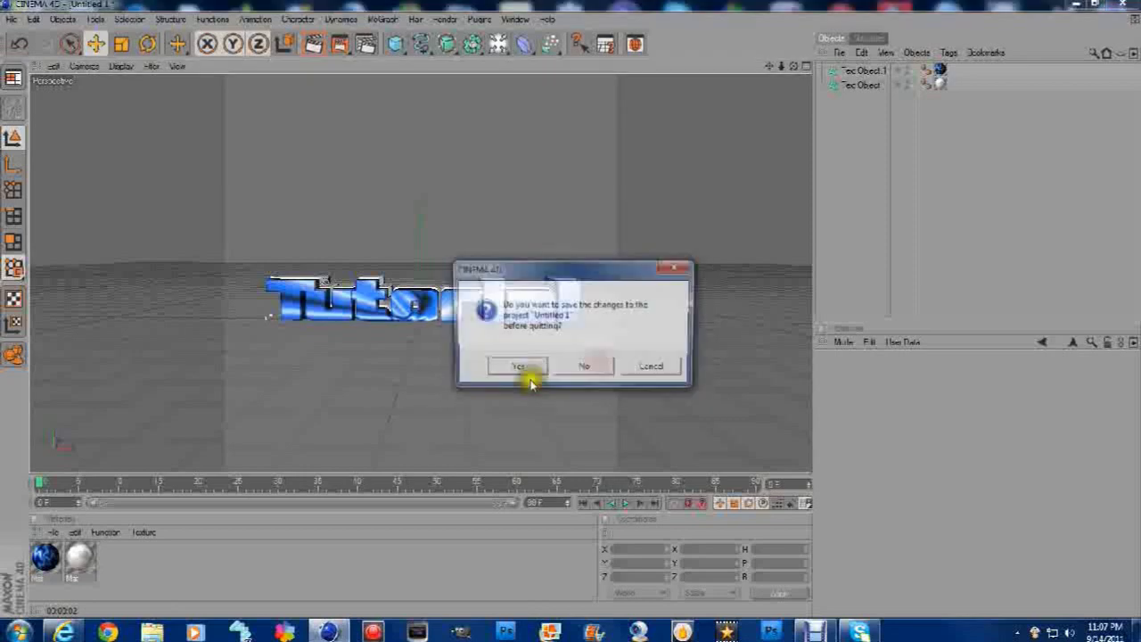